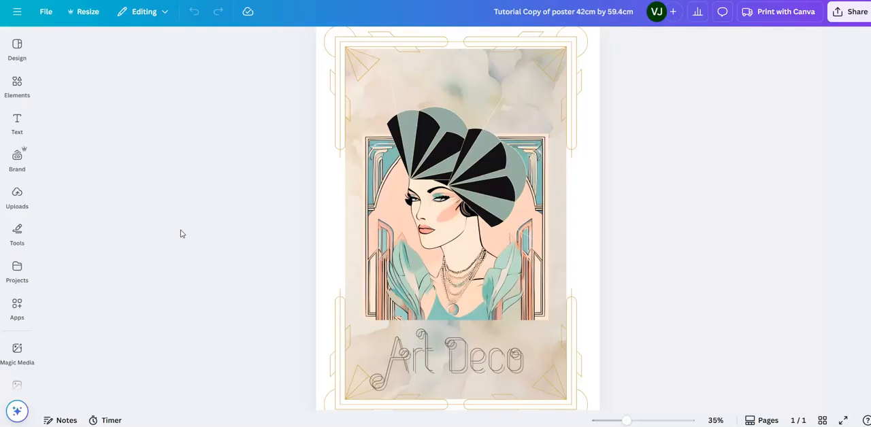
# Step: Go to the Canva home page and create a blank Poster (Portrait A2) design, 42 × 59.4 cm
pyautogui.click(171, 217)
pyautogui.click(187, 120)
pyautogui.click(17, 12)
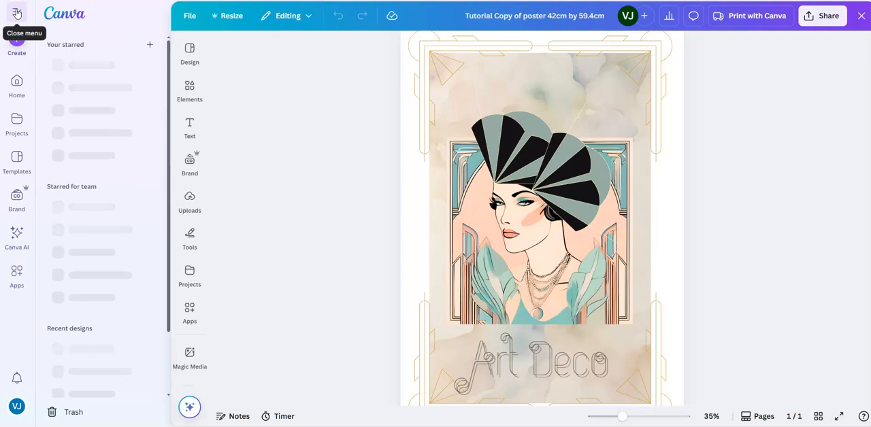
pyautogui.click(16, 82)
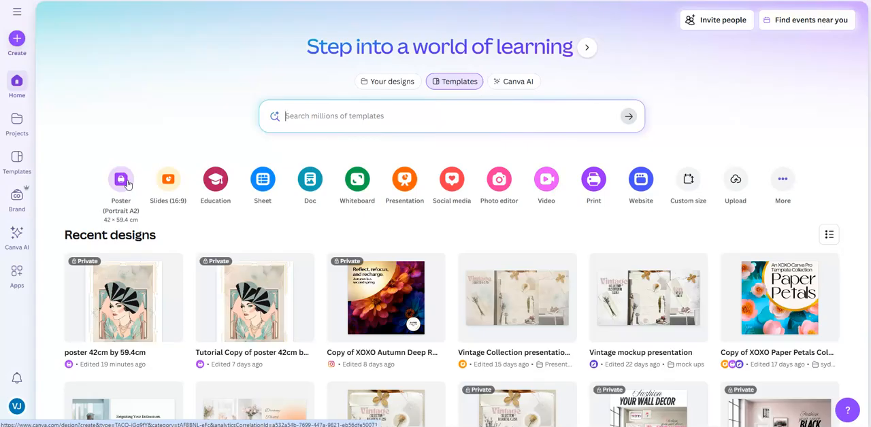
pyautogui.click(119, 211)
pyautogui.click(122, 202)
pyautogui.click(121, 180)
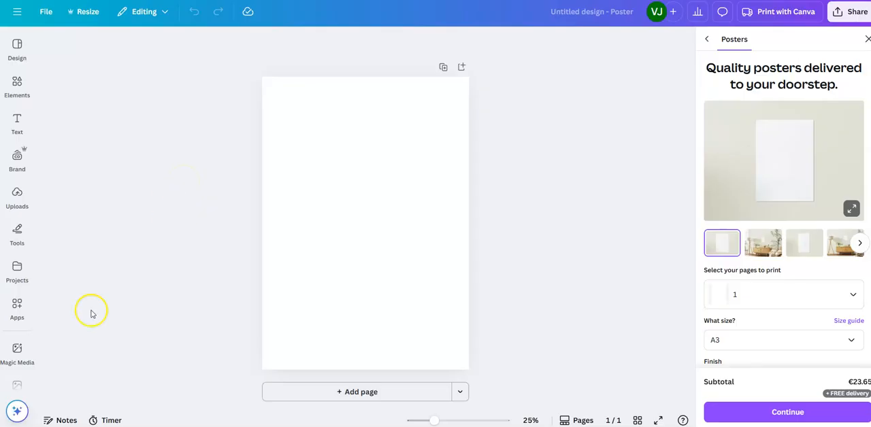
pyautogui.click(17, 385)
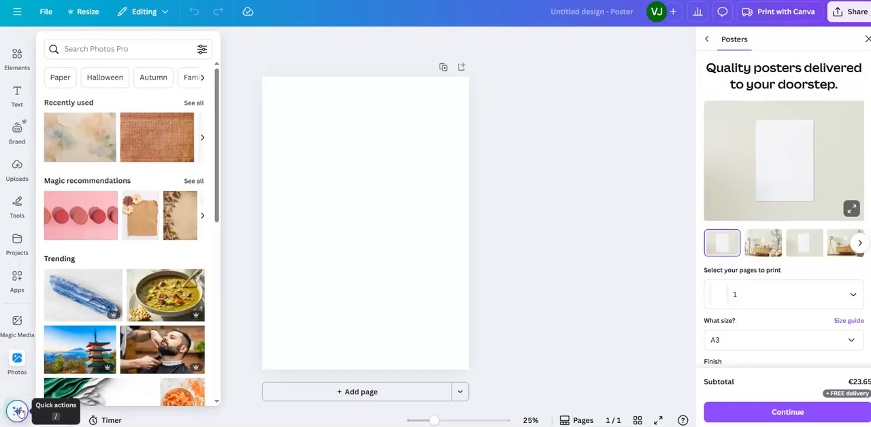
pyautogui.click(17, 321)
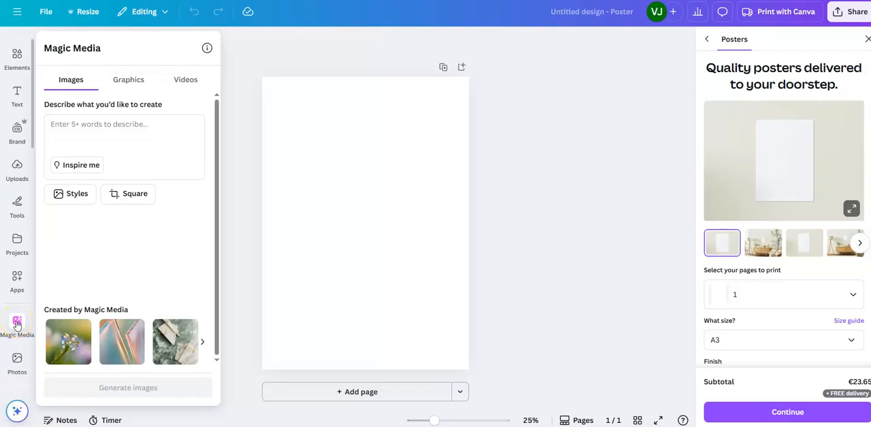
pyautogui.click(17, 322)
pyautogui.click(17, 322)
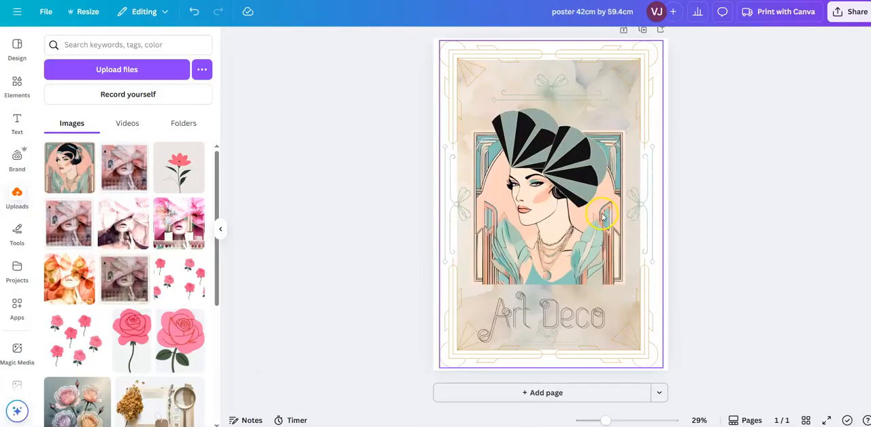
# Step: Switch to the finished "poster 42cm by 59.4cm" design, ungroup its artwork and copy the woman's portrait image
pyautogui.click(590, 200)
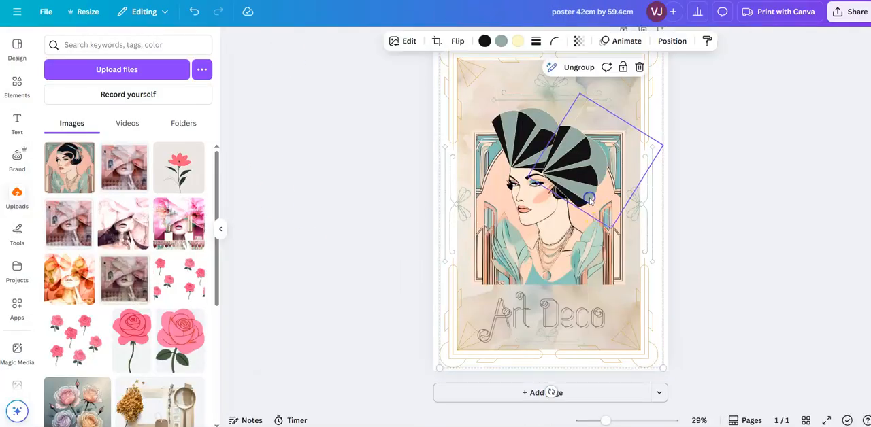
pyautogui.click(580, 66)
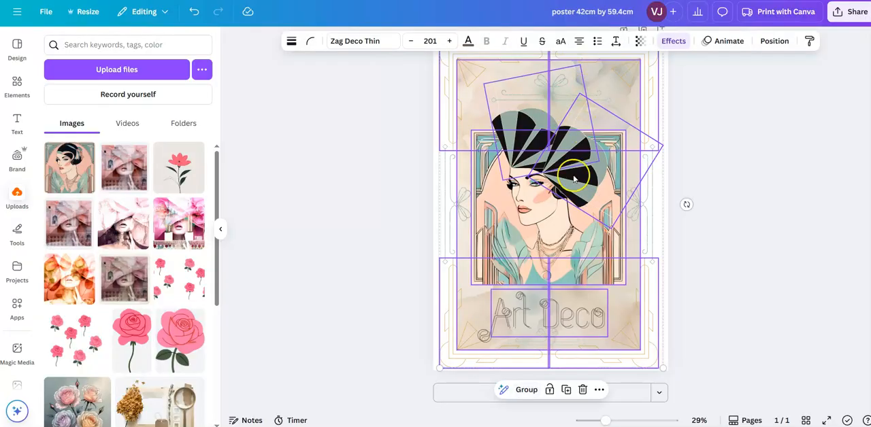
pyautogui.doubleClick(539, 217)
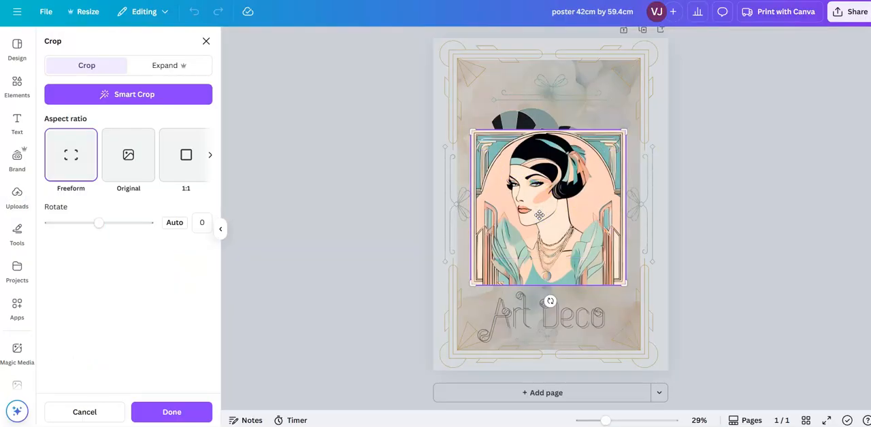
pyautogui.rightClick(539, 215)
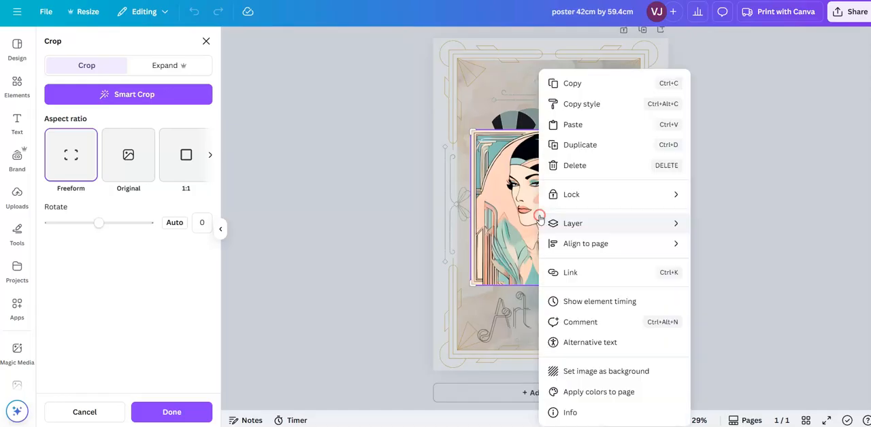
pyautogui.click(562, 84)
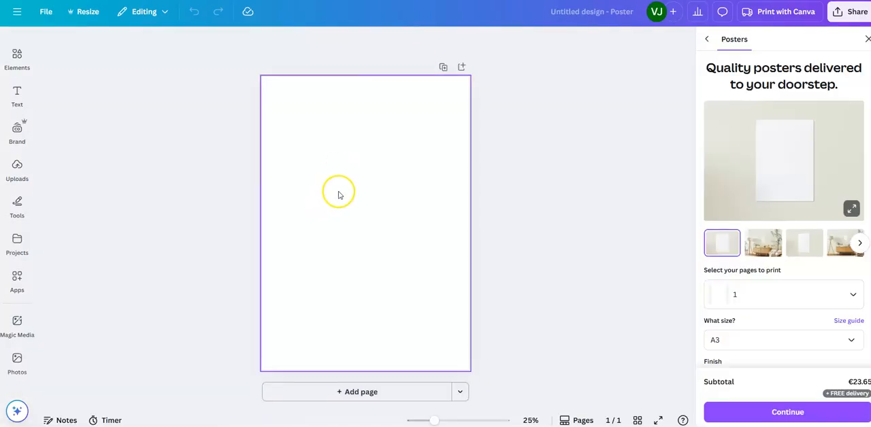
# Step: Paste the copied portrait image onto the blank poster page and dismiss the poster print options and the original's crop mode
pyautogui.click(339, 193)
pyautogui.rightClick(339, 194)
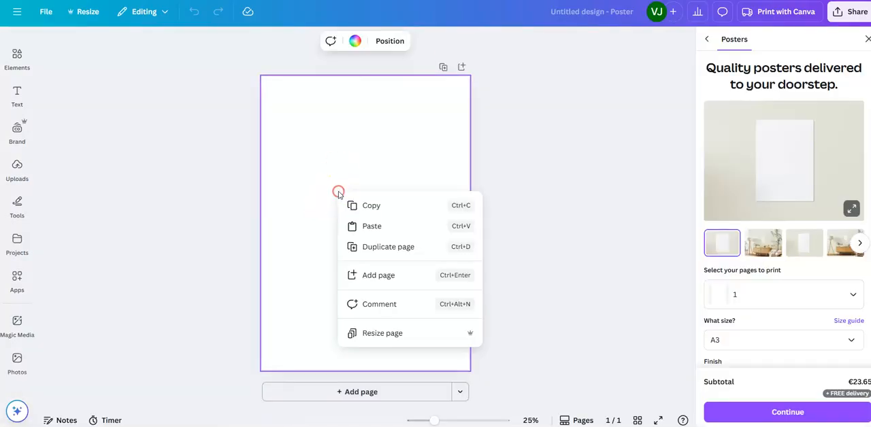
pyautogui.click(358, 226)
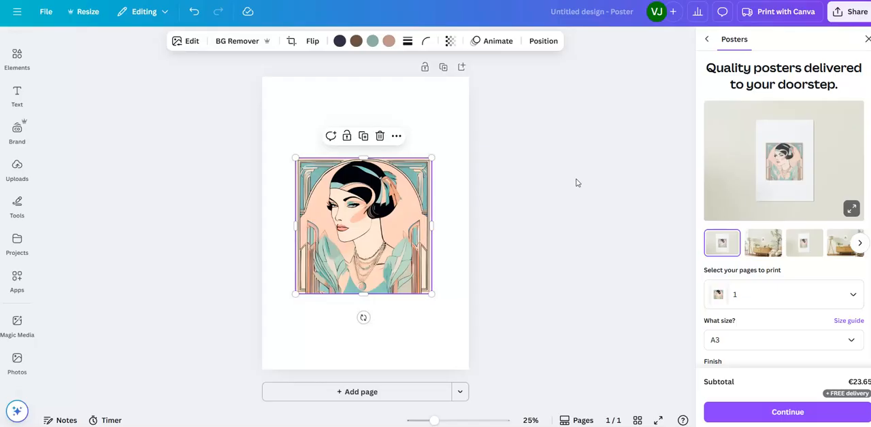
pyautogui.click(867, 40)
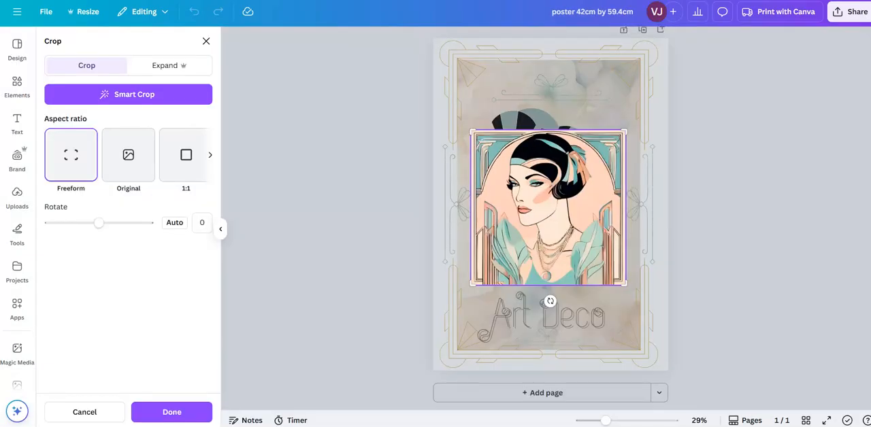
pyautogui.click(603, 75)
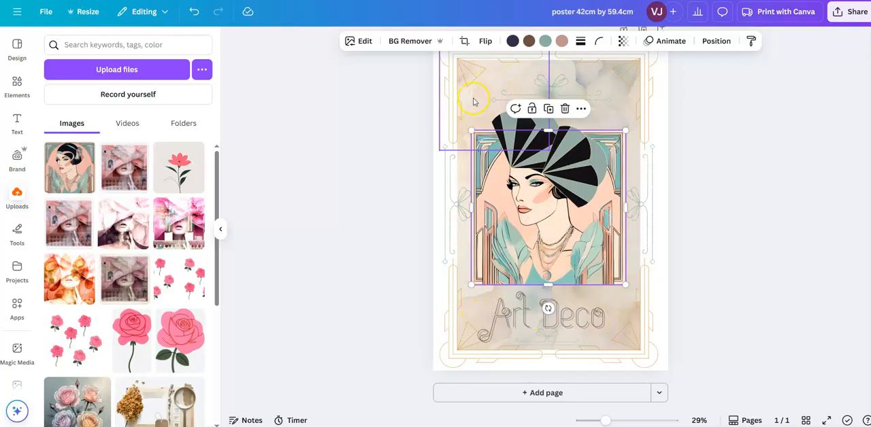
pyautogui.click(354, 264)
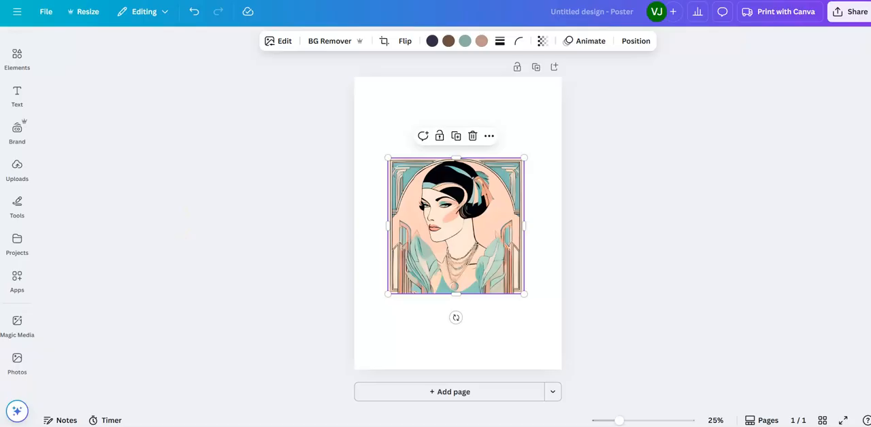
# Step: Search the elements library for "watercolor background"
pyautogui.click(17, 54)
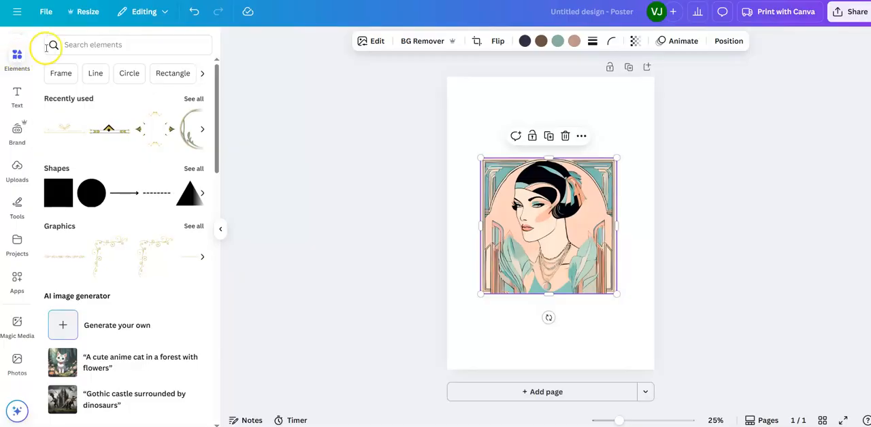
pyautogui.click(75, 44)
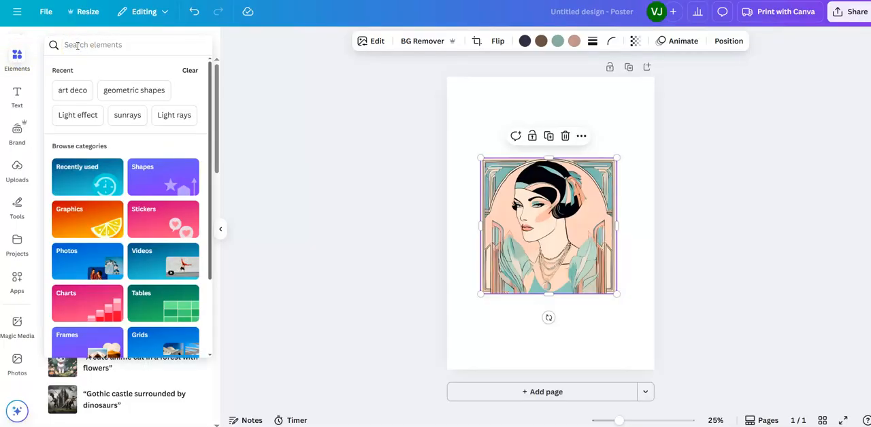
pyautogui.write('watercolor')
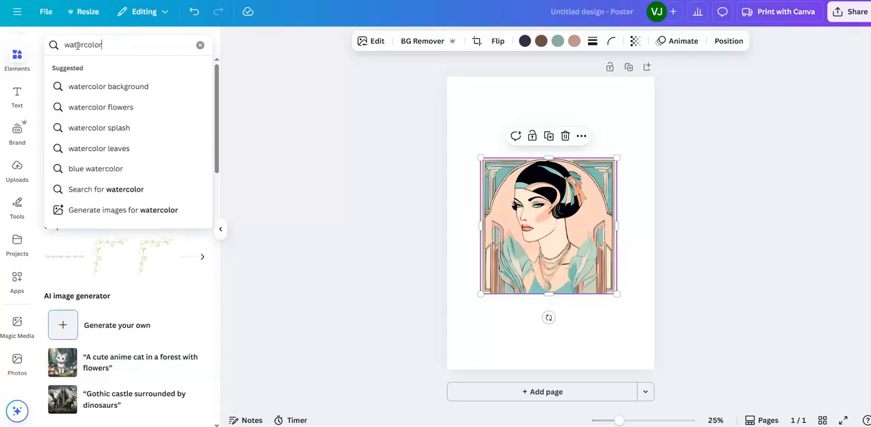
pyautogui.click(93, 86)
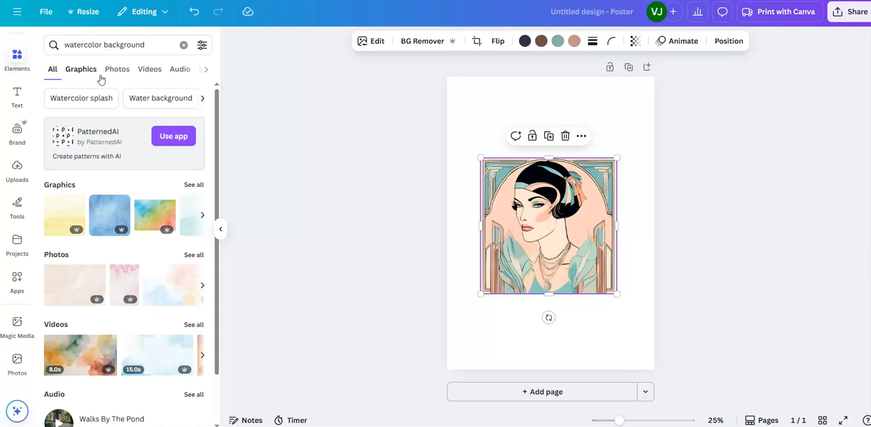
# Step: Filter the watercolor background results to static and free elements
pyautogui.click(202, 46)
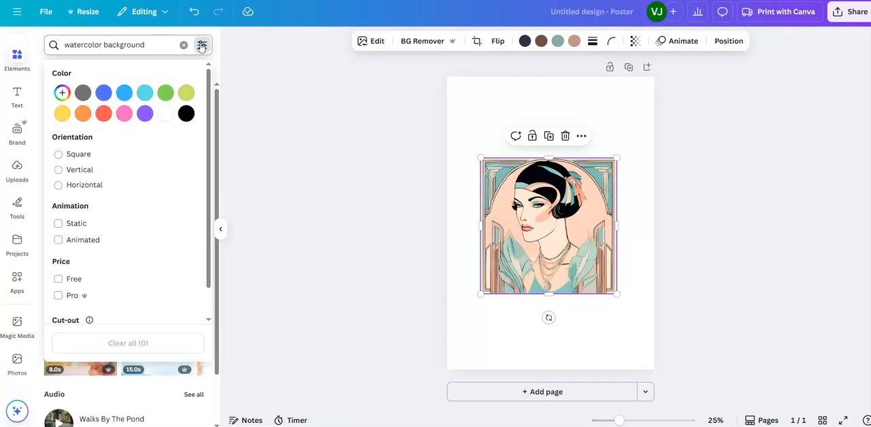
pyautogui.click(59, 225)
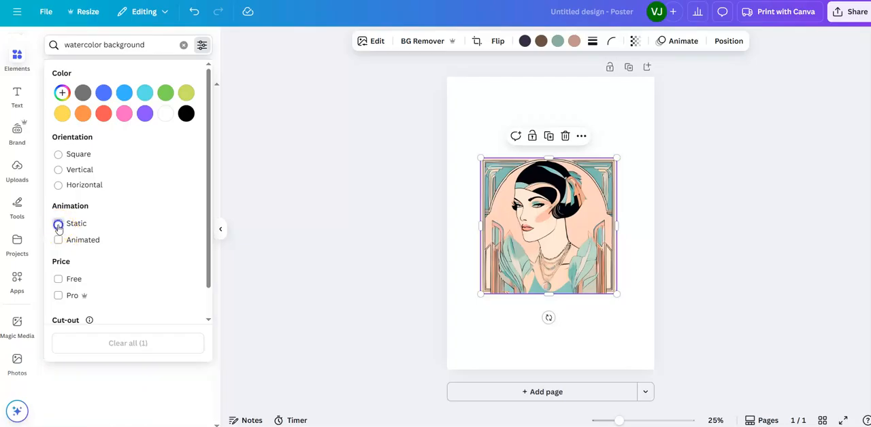
pyautogui.click(58, 281)
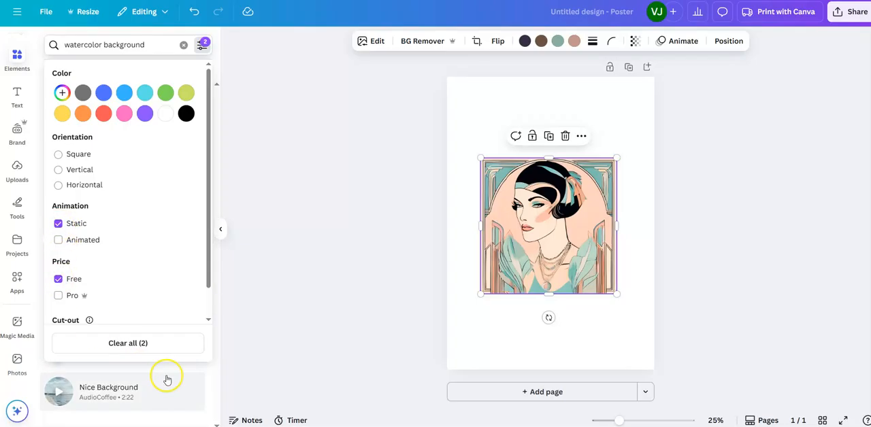
pyautogui.click(210, 376)
pyautogui.click(211, 372)
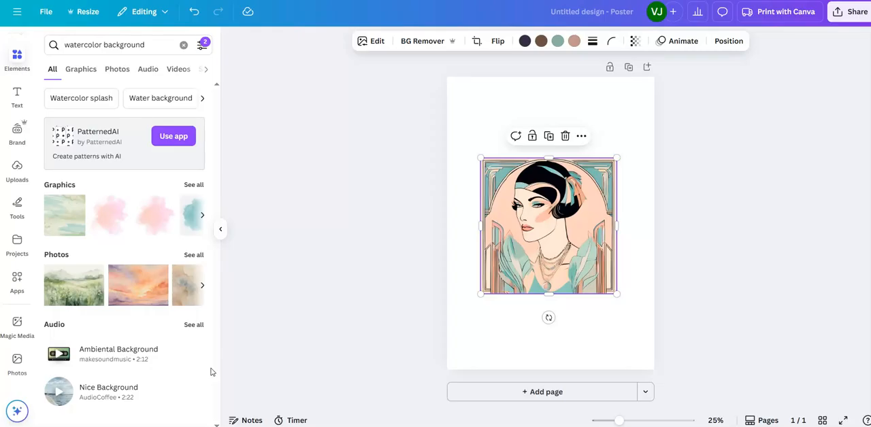
# Step: Add the free beige photo "Close-Up Shot Stained Watercolor Paper Texture" to the poster page
pyautogui.click(202, 285)
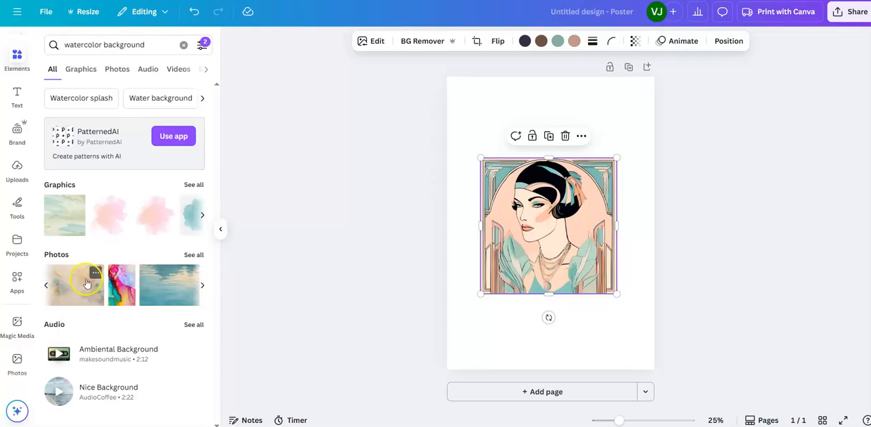
pyautogui.click(95, 273)
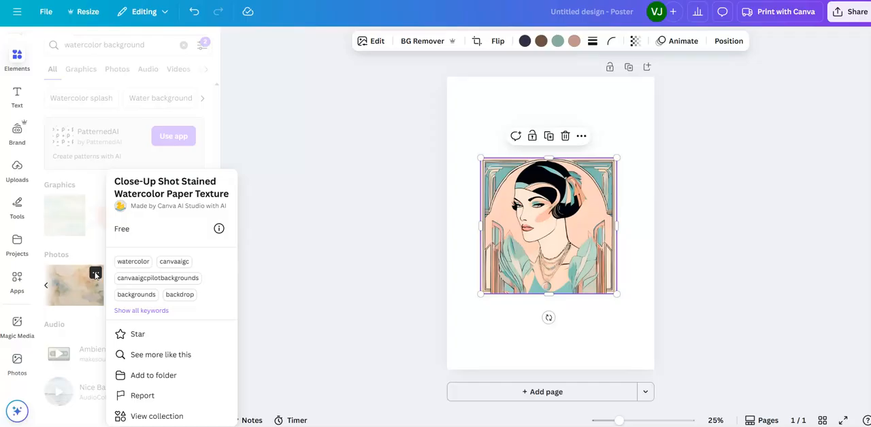
pyautogui.click(87, 289)
pyautogui.click(85, 289)
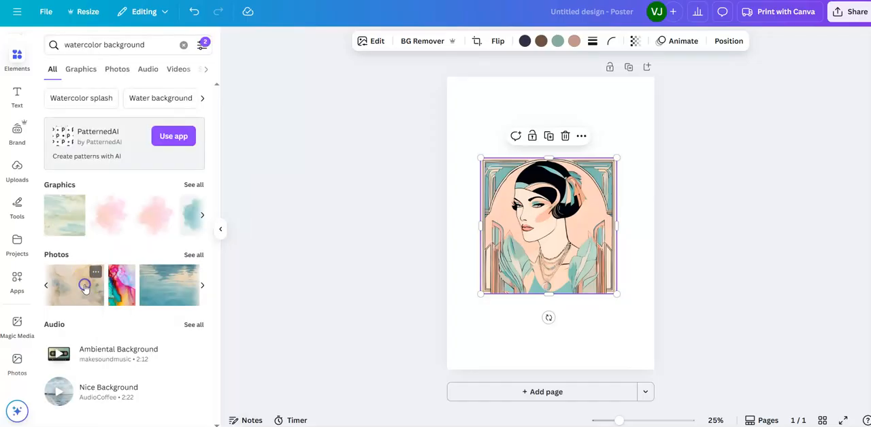
pyautogui.click(85, 286)
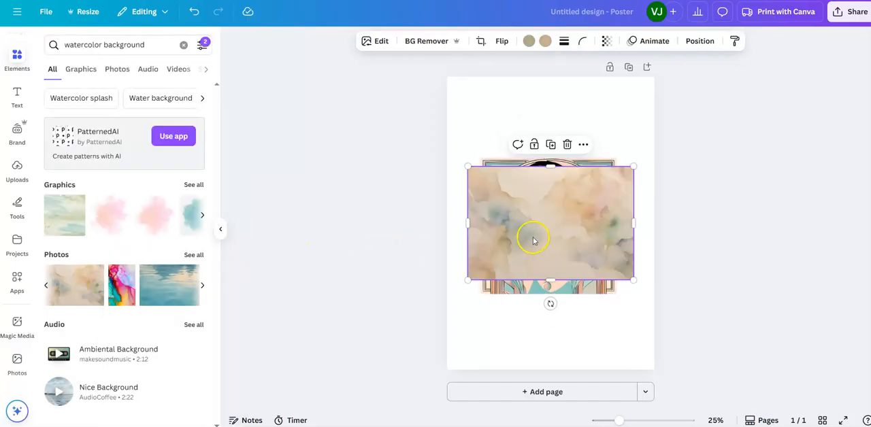
# Step: Move the watercolor photo up the page, stretch it down to about 33.6 × 49.8 cm and send it to the back
pyautogui.moveTo(540, 238); pyautogui.dragTo(545, 167)
pyautogui.moveTo(550, 210); pyautogui.dragTo(558, 343)
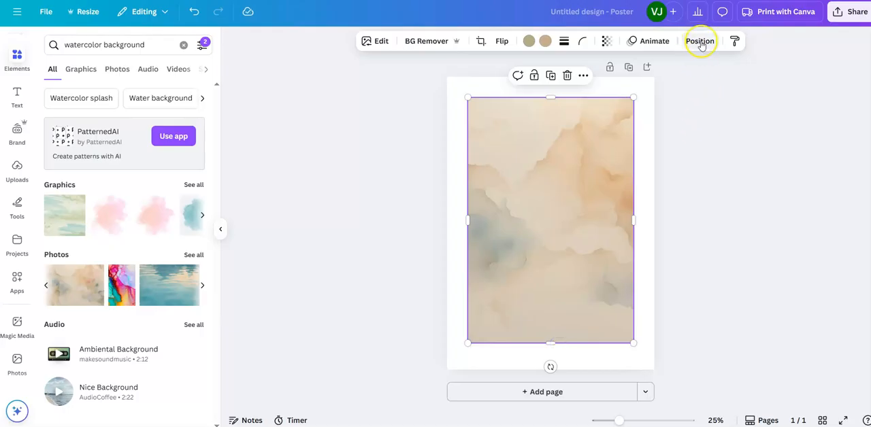
pyautogui.click(700, 41)
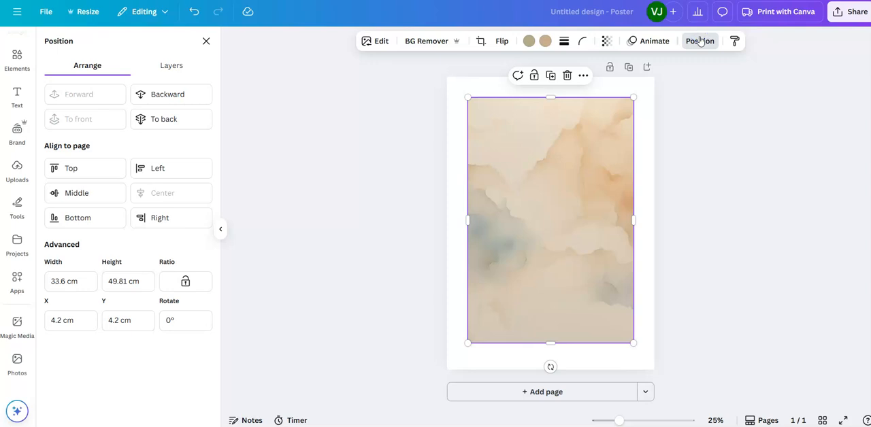
pyautogui.click(168, 119)
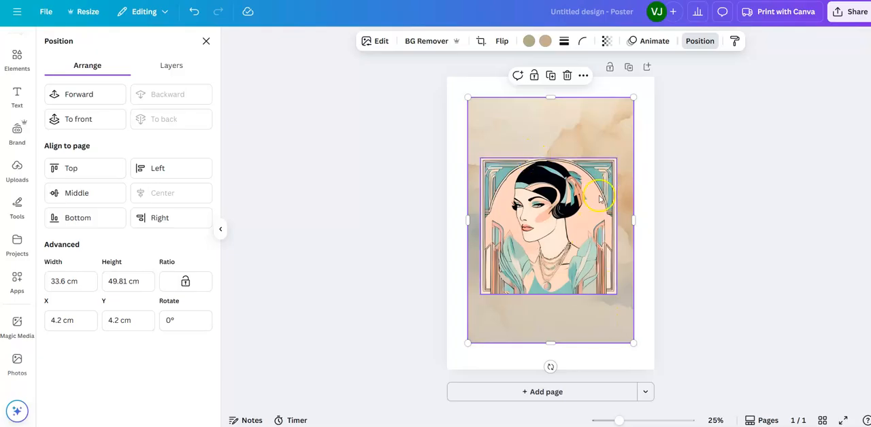
# Step: Extend the watercolor background downward to a height of about 51 cm so its margins above and below match
pyautogui.moveTo(600, 137); pyautogui.dragTo(599, 132)
pyautogui.moveTo(551, 344); pyautogui.dragTo(553, 346)
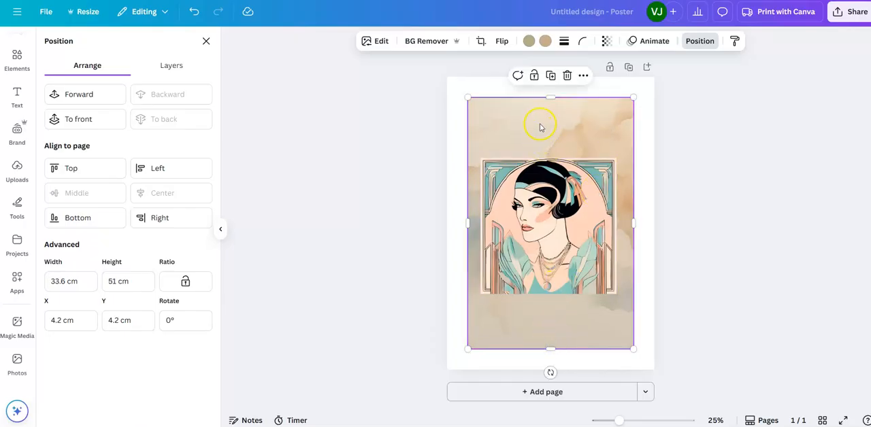
pyautogui.moveTo(540, 122); pyautogui.dragTo(542, 123)
# Step: Centre the portrait image horizontally and vertically on the page, at about X 7.2 cm, Y 15.9 cm
pyautogui.click(555, 238)
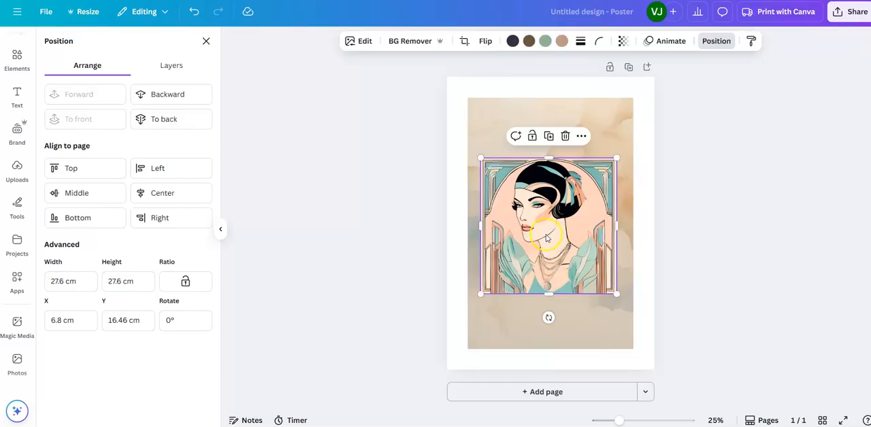
pyautogui.moveTo(546, 236); pyautogui.dragTo(549, 233)
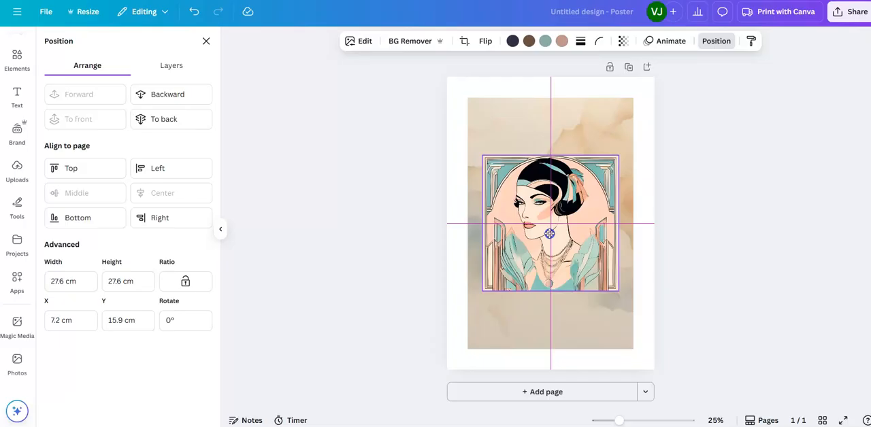
pyautogui.moveTo(550, 233); pyautogui.dragTo(550, 234)
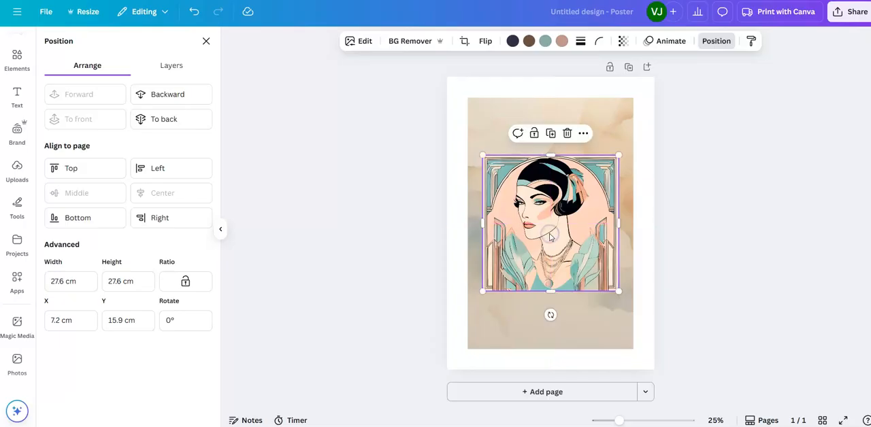
# Step: Recolor the watercolor background's second color with the light peach from the portrait's photo colors and make the photo more transparent
pyautogui.click(618, 132)
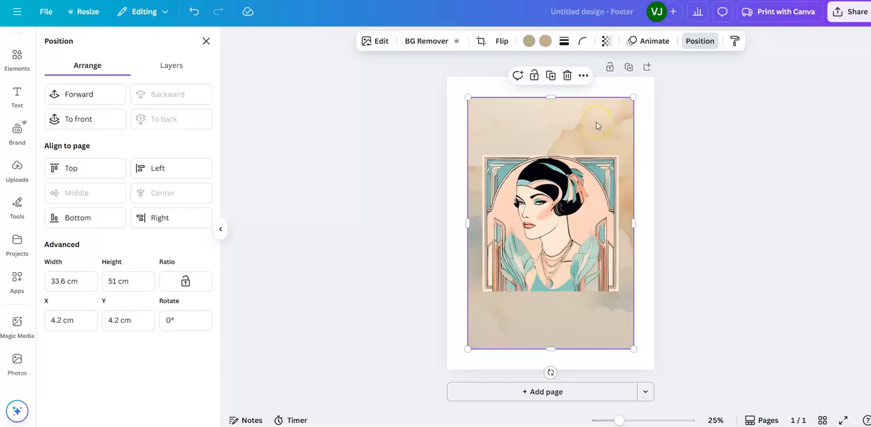
pyautogui.click(545, 41)
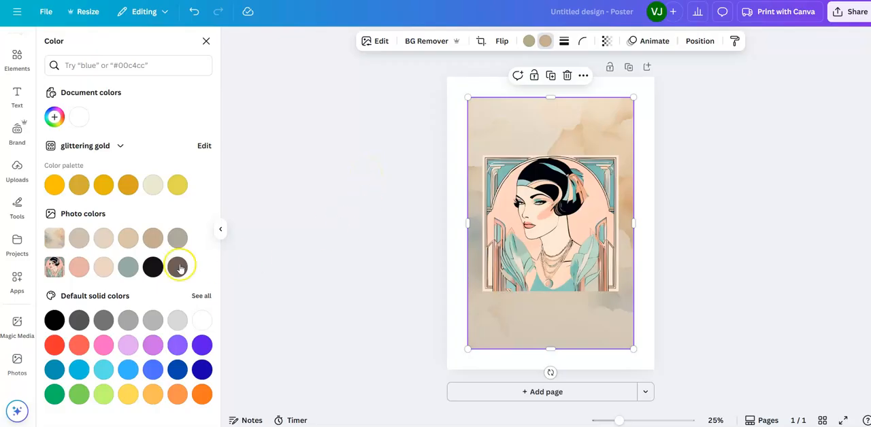
pyautogui.click(103, 267)
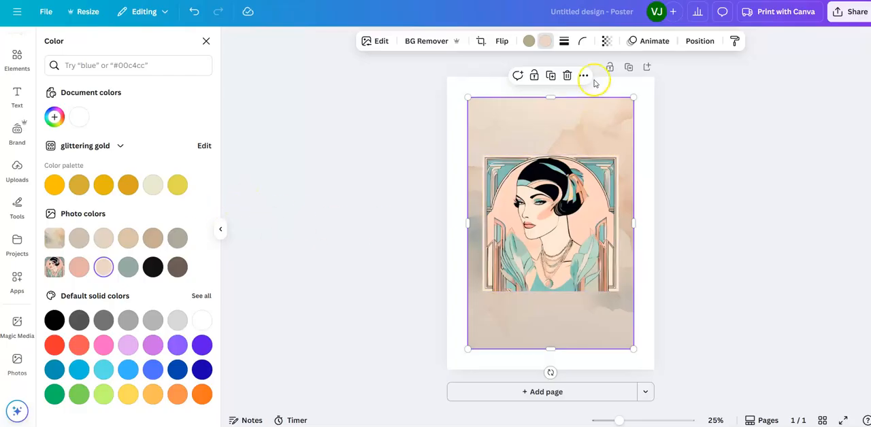
pyautogui.click(606, 41)
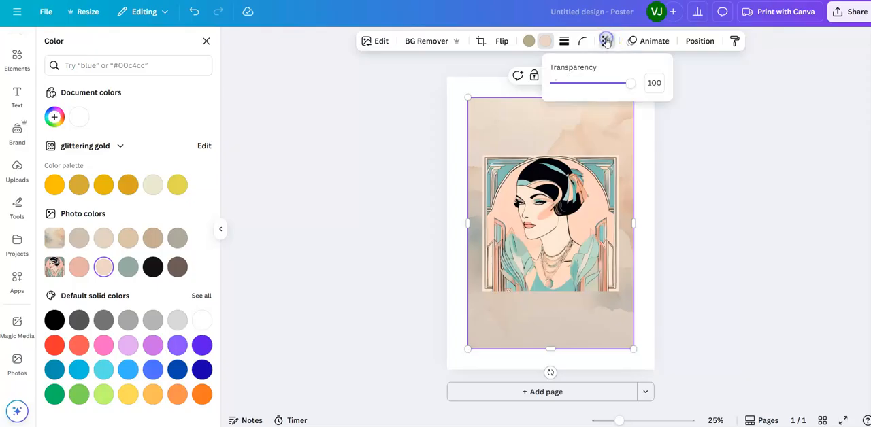
pyautogui.moveTo(624, 84); pyautogui.dragTo(593, 97)
pyautogui.click(706, 253)
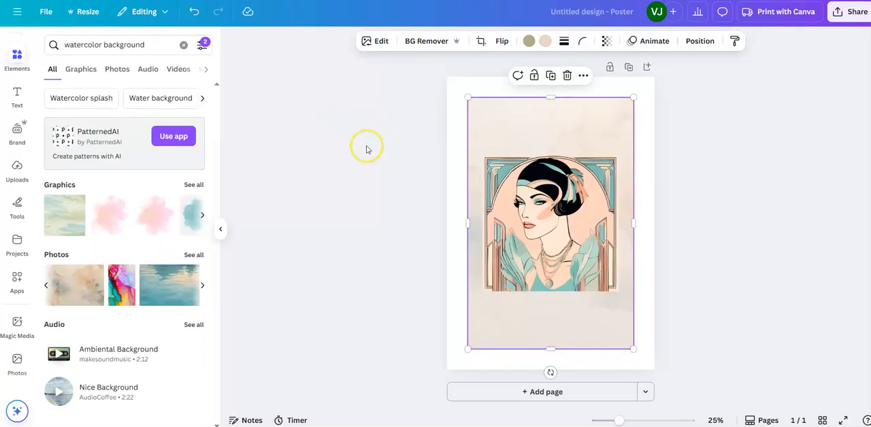
# Step: Search the elements for "art deco pattern" and browse the related Stripes and Line pattern suggestions
pyautogui.click(17, 52)
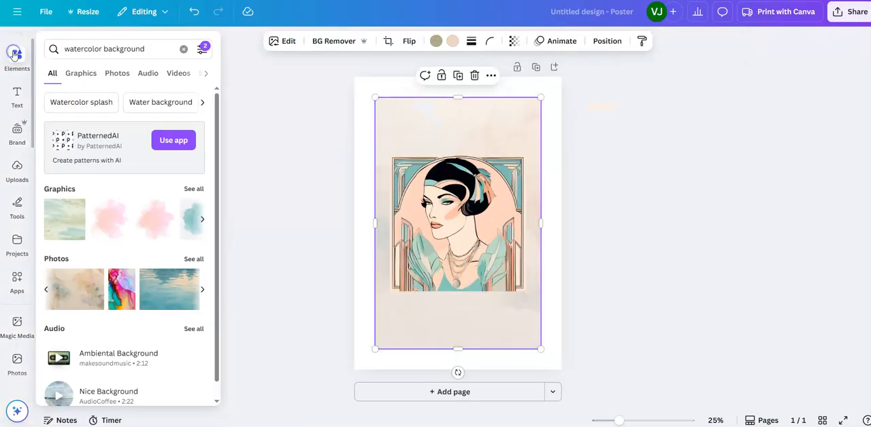
pyautogui.click(148, 47)
pyautogui.moveTo(147, 48); pyautogui.dragTo(61, 49)
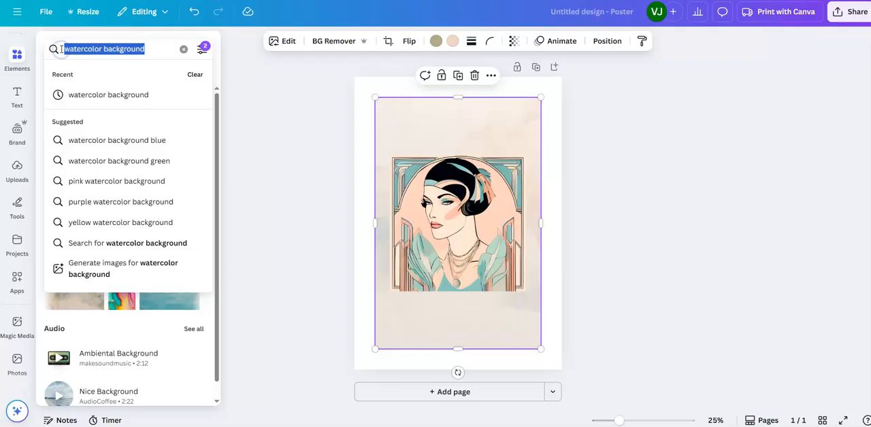
pyautogui.write('art')
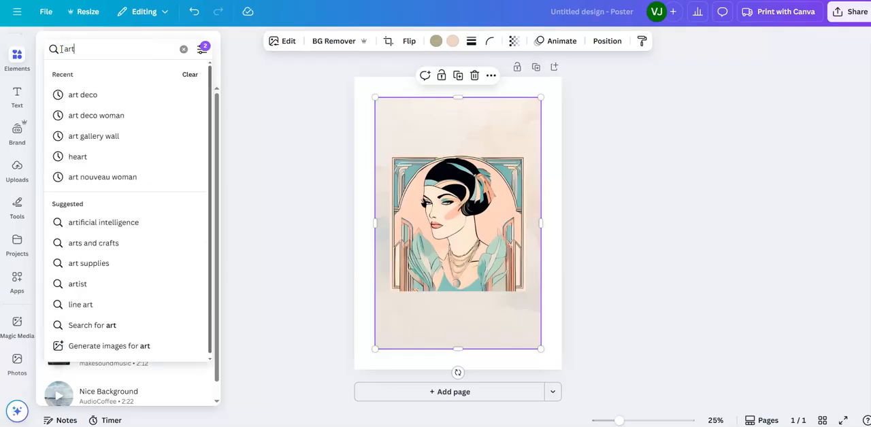
pyautogui.write(' deco')
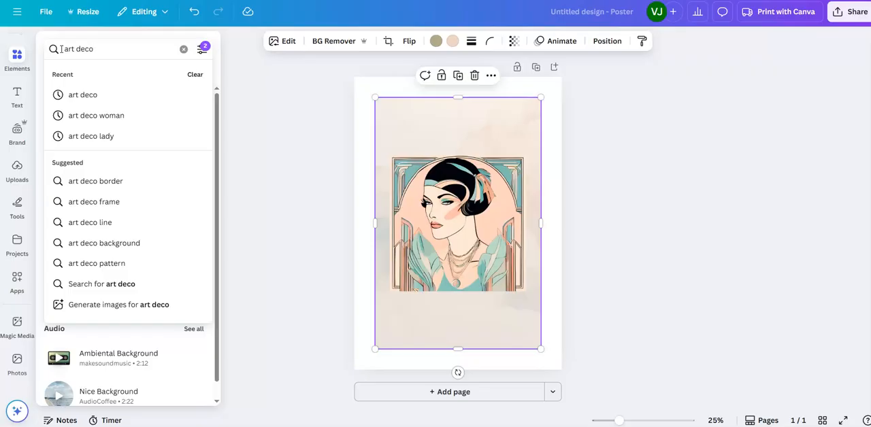
pyautogui.click(92, 266)
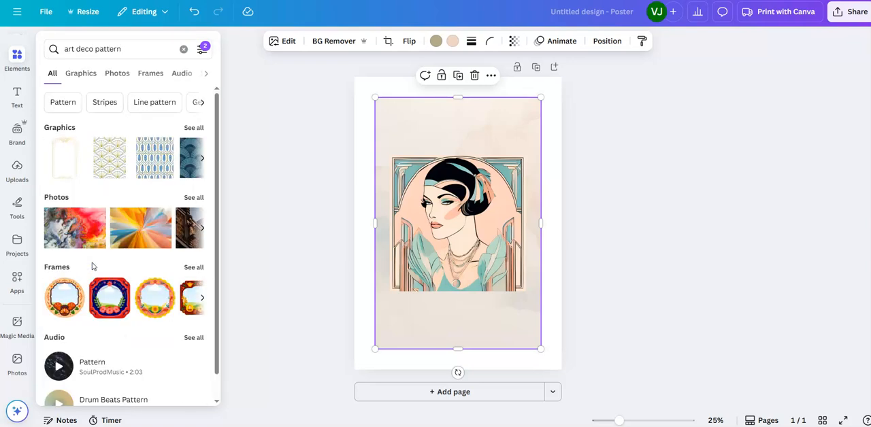
pyautogui.click(106, 105)
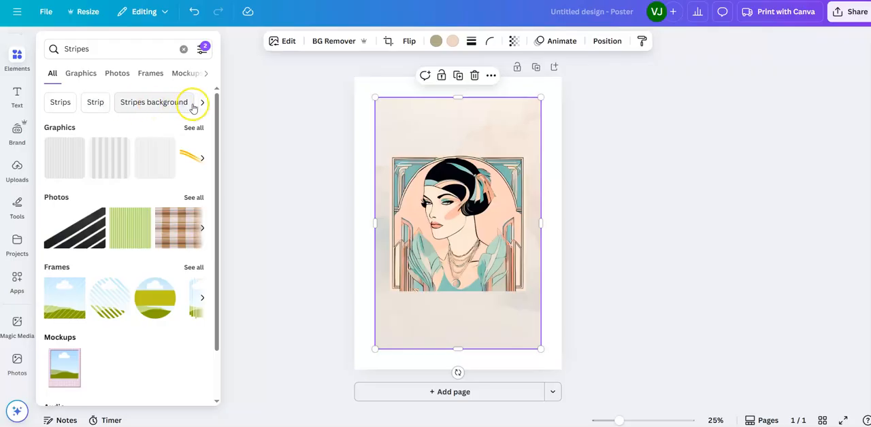
pyautogui.click(202, 105)
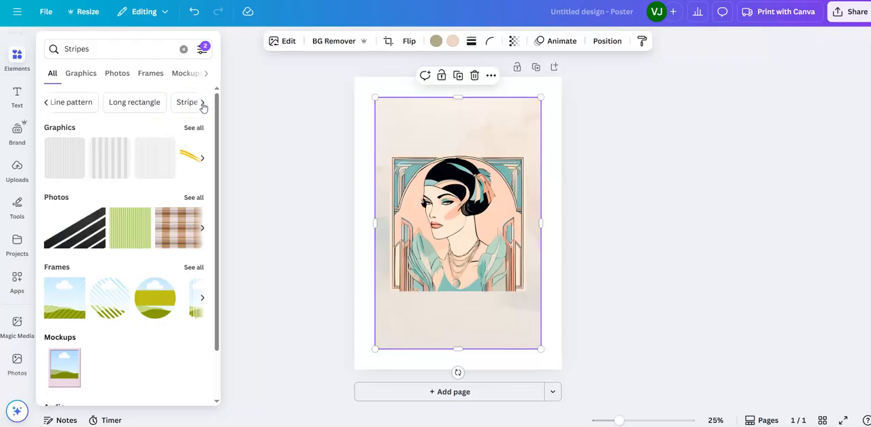
pyautogui.click(72, 102)
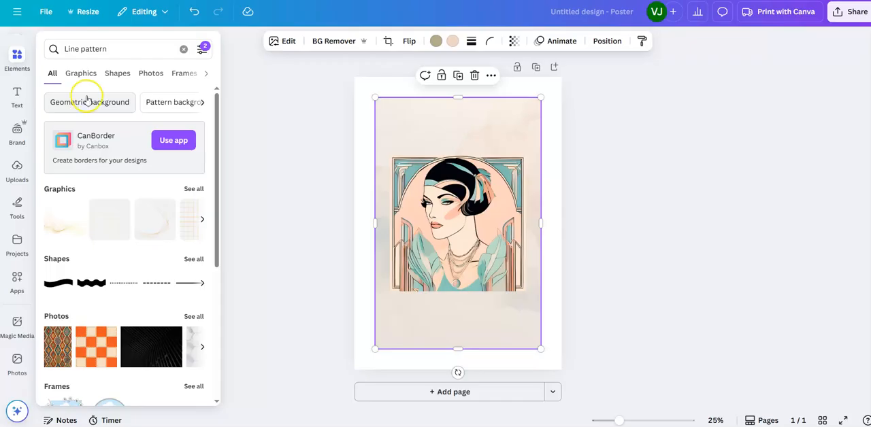
# Step: Search the elements for "art deco flourish" and look through all matching graphics for a suitable ornament
pyautogui.click(111, 51)
pyautogui.moveTo(107, 49); pyautogui.dragTo(60, 49)
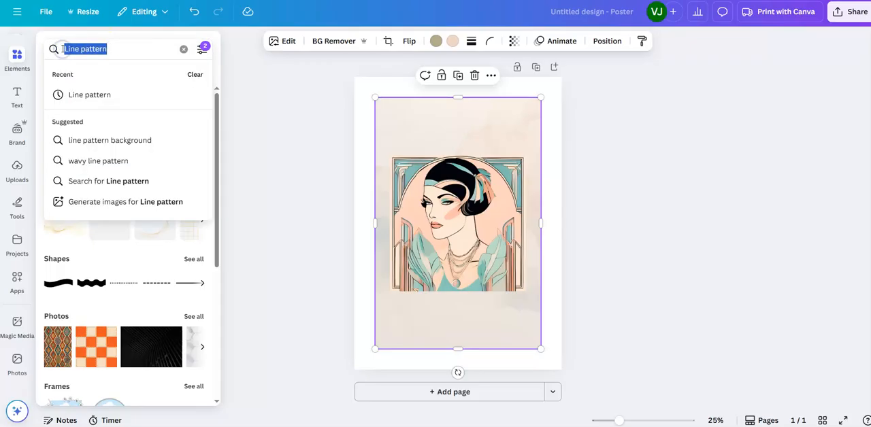
pyautogui.write('art de')
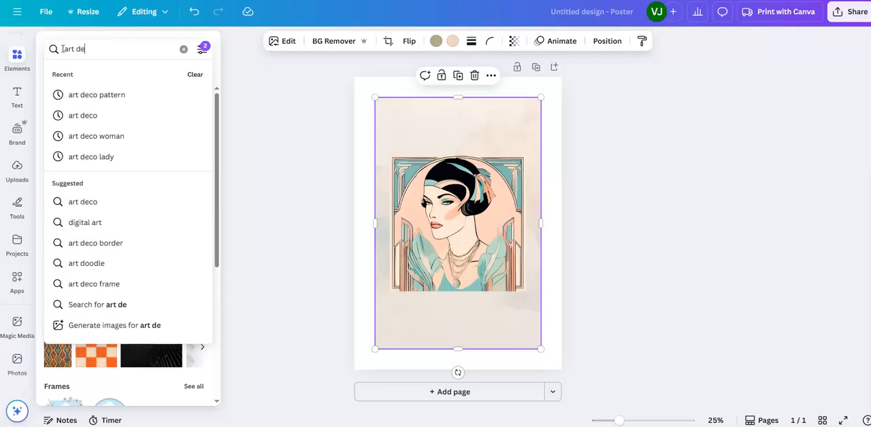
pyautogui.write('co flour')
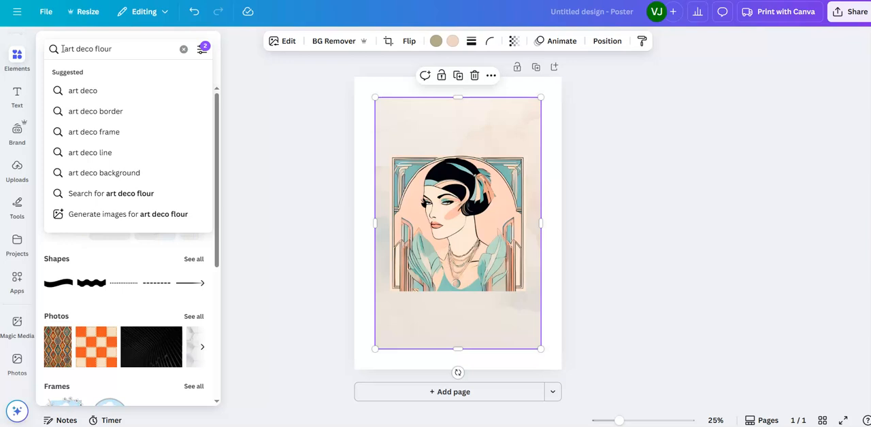
pyautogui.write('is')
pyautogui.press('Return')
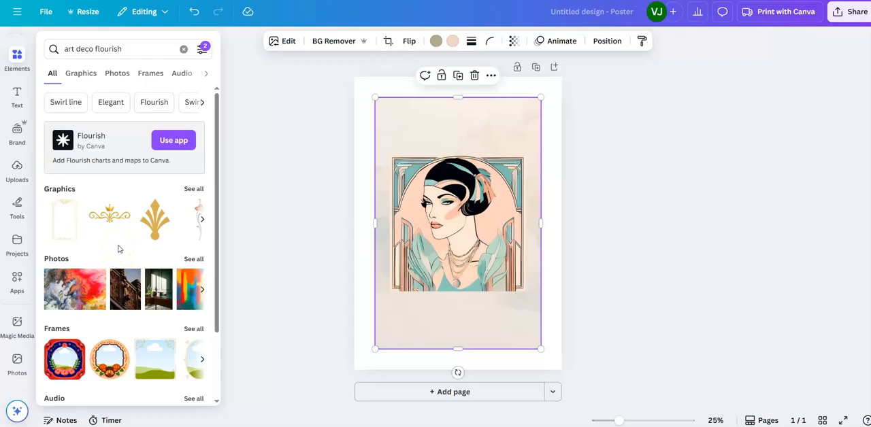
pyautogui.click(194, 189)
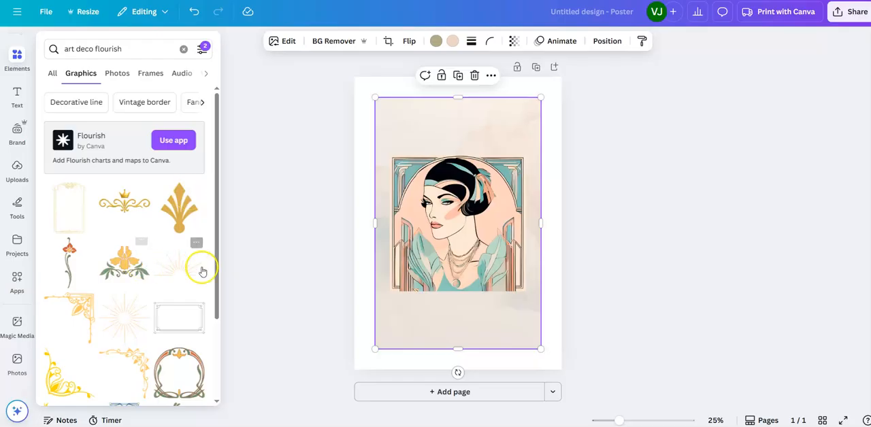
pyautogui.moveTo(216, 263); pyautogui.dragTo(214, 422)
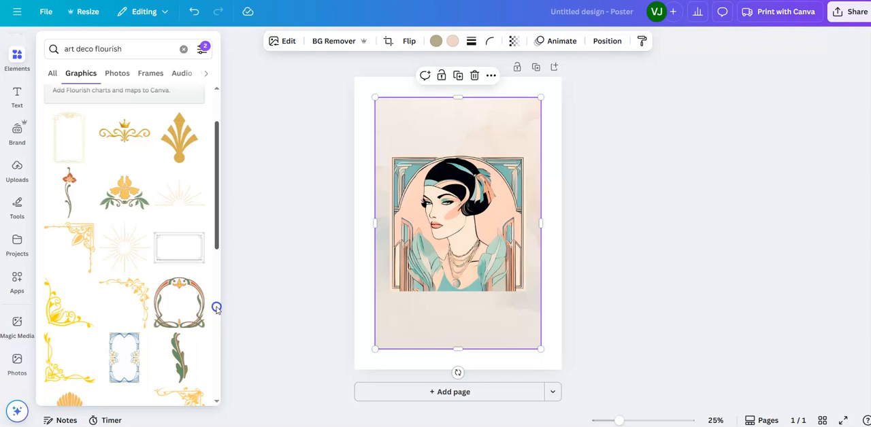
pyautogui.moveTo(217, 307); pyautogui.dragTo(216, 306)
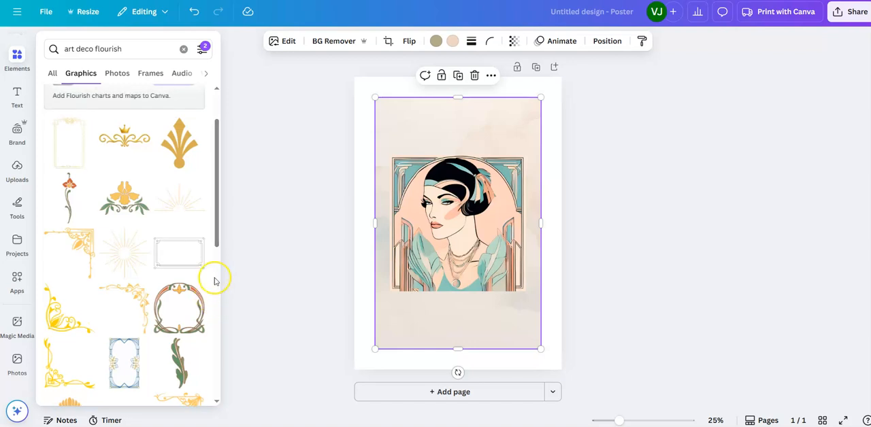
pyautogui.moveTo(214, 229); pyautogui.dragTo(213, 206)
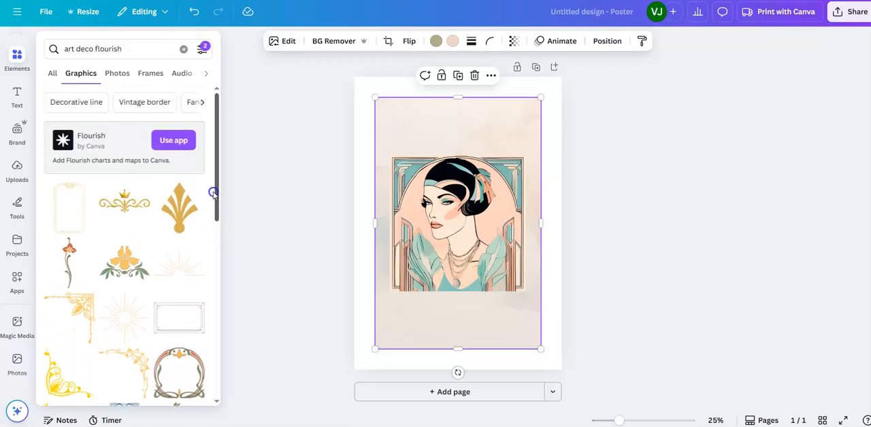
# Step: Browse the Decorative line suggestion's graphics and photos for a fitting ornament
pyautogui.click(76, 102)
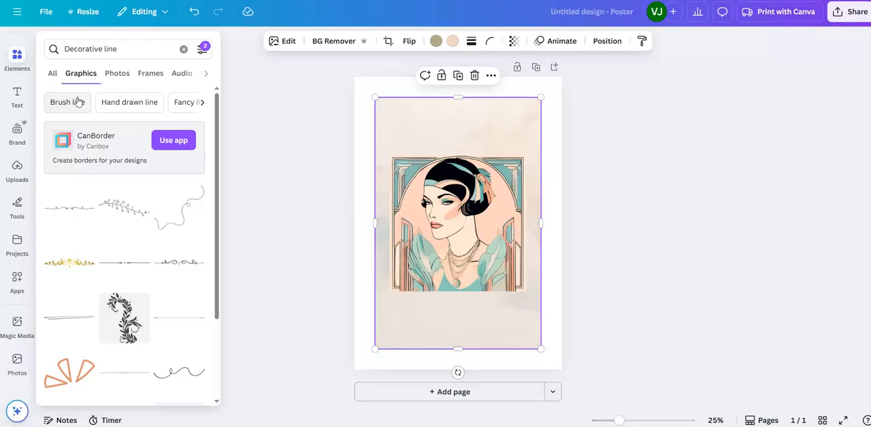
pyautogui.moveTo(218, 210)
pyautogui.mouseDown()
pyautogui.moveTo(219, 383)
pyautogui.moveTo(215, 214)
pyautogui.mouseUp()
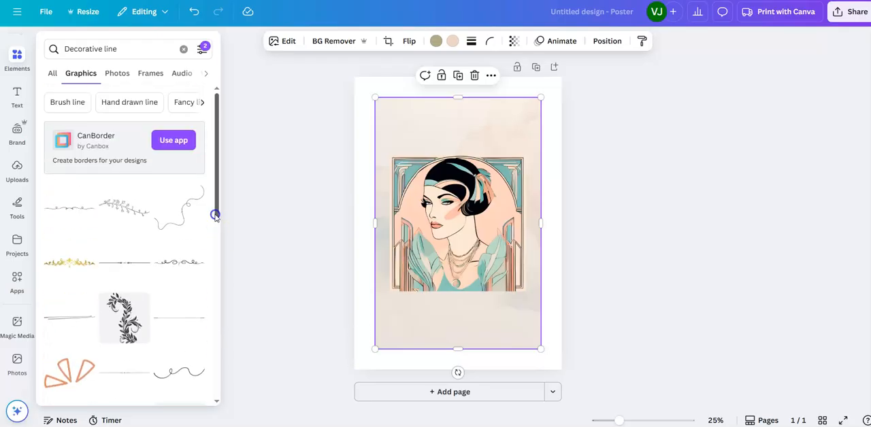
pyautogui.click(115, 71)
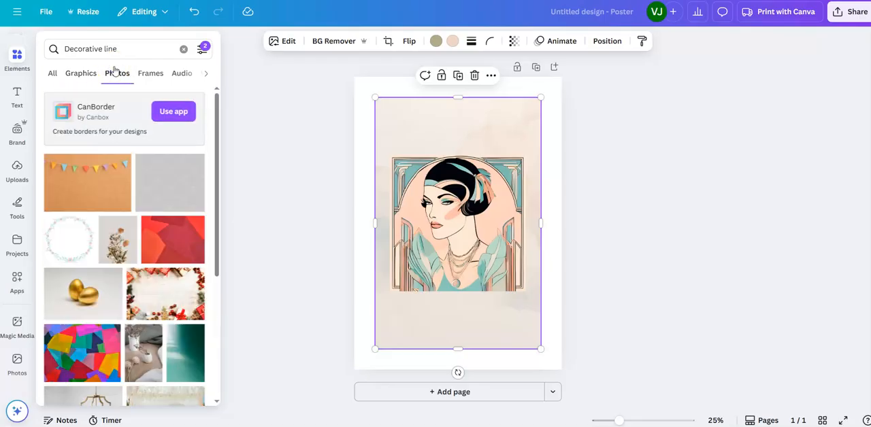
pyautogui.click(79, 74)
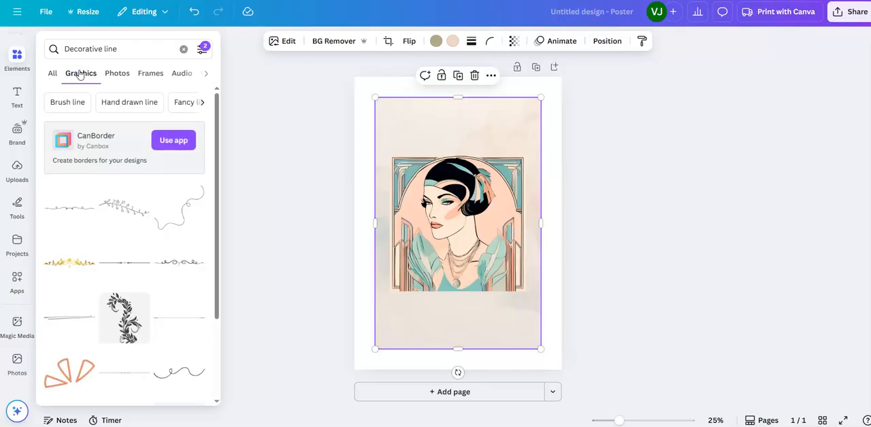
pyautogui.click(81, 76)
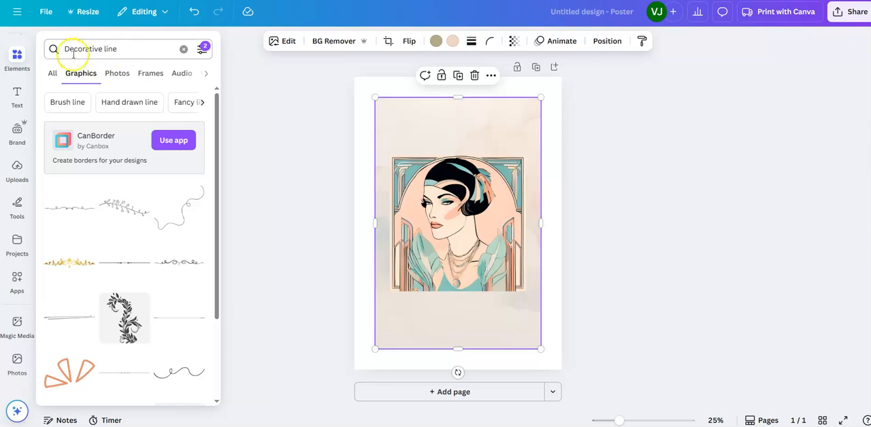
# Step: Search the graphics for "art deco" and add the free "Art Deco Minimal Gold Foil Christmas Corner Frame" to the page
pyautogui.moveTo(119, 49); pyautogui.dragTo(62, 50)
pyautogui.write('a')
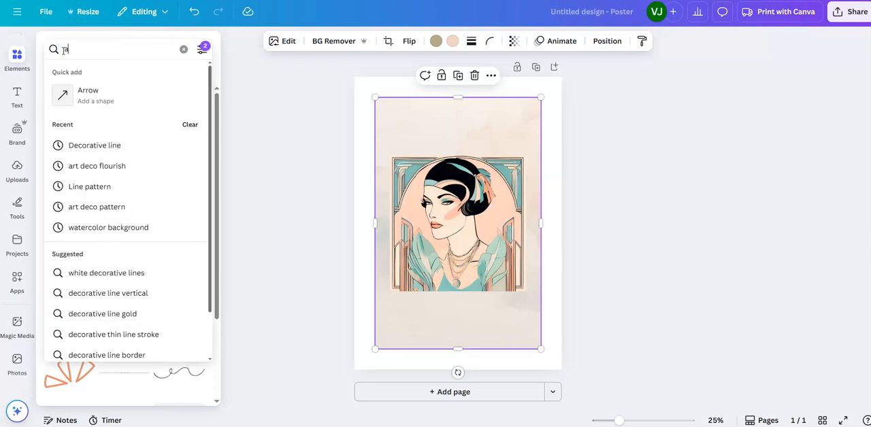
pyautogui.write('rt deco')
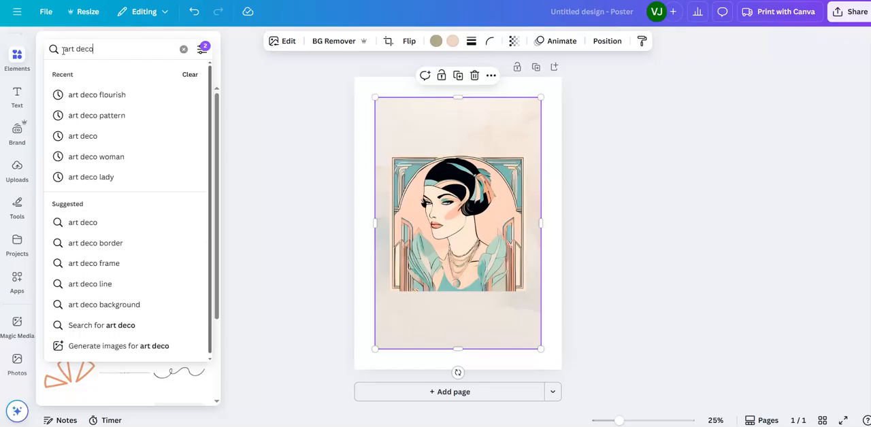
pyautogui.press('Return')
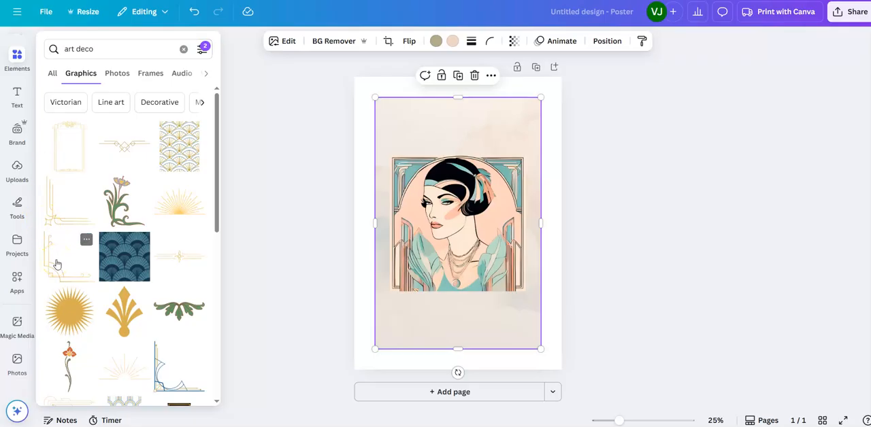
pyautogui.click(86, 240)
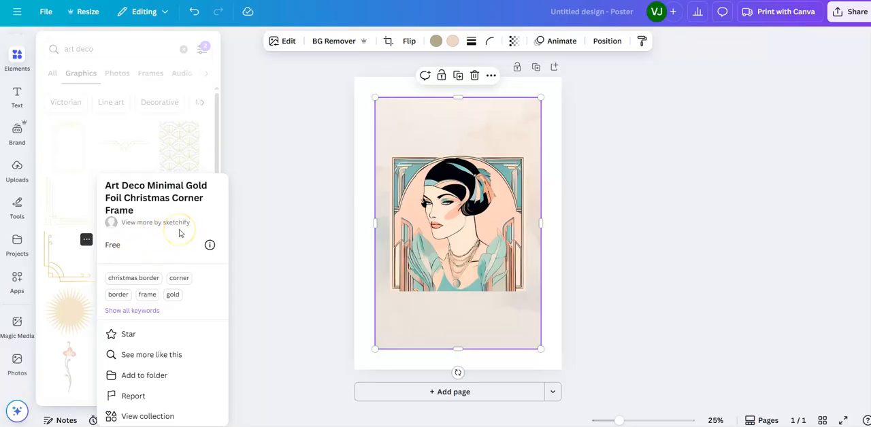
pyautogui.click(66, 260)
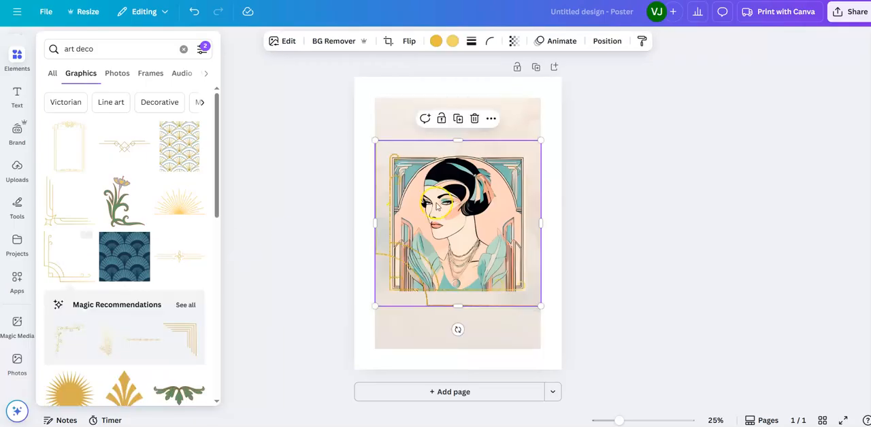
# Step: Shrink the gold corner frame to just over half the background's width and fit it into the watercolor background's lower-left corner
pyautogui.moveTo(541, 141); pyautogui.dragTo(467, 213)
pyautogui.moveTo(420, 264); pyautogui.dragTo(420, 307)
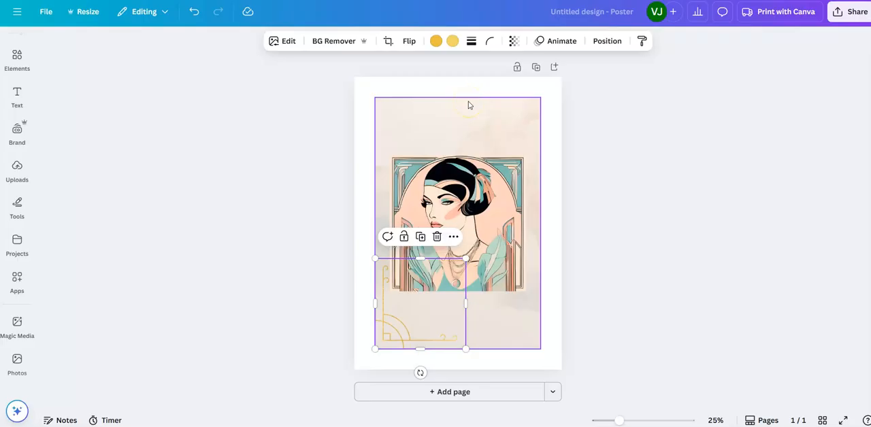
# Step: Copy the gold corner frame, fit the copy into the background's lower-right corner and flip it horizontally
pyautogui.click(421, 314)
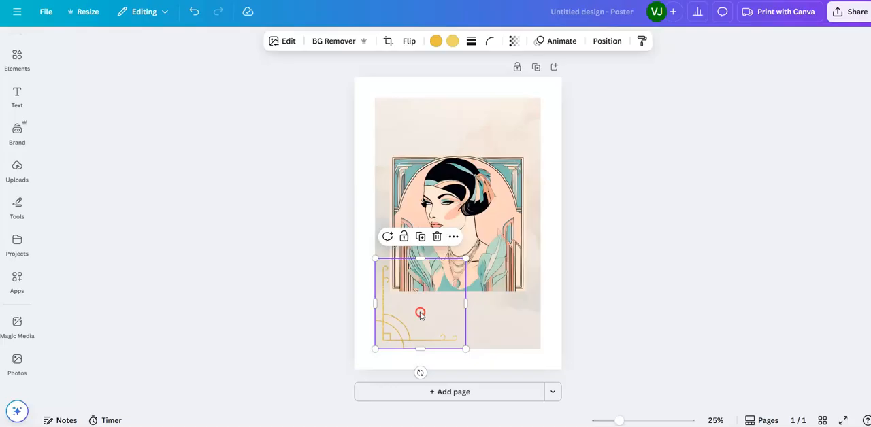
pyautogui.rightClick(420, 314)
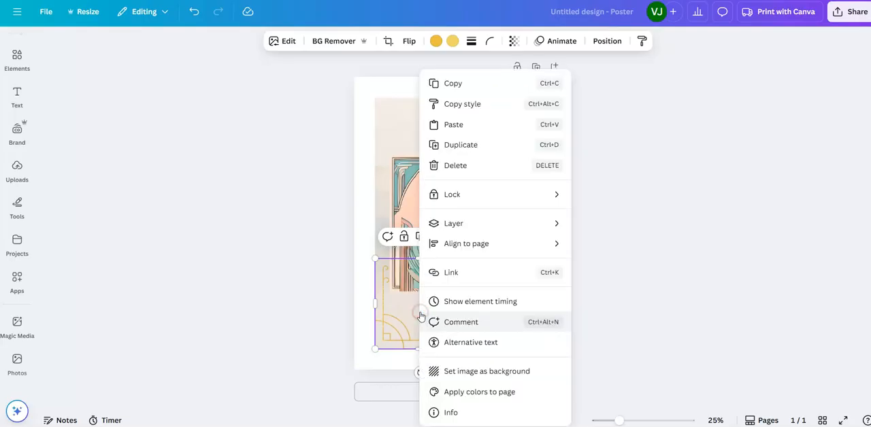
pyautogui.click(460, 85)
pyautogui.click(502, 315)
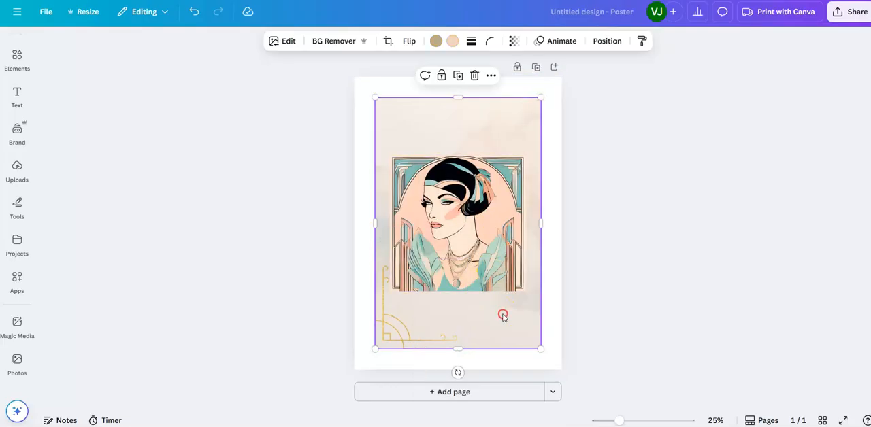
pyautogui.rightClick(503, 316)
pyautogui.click(547, 123)
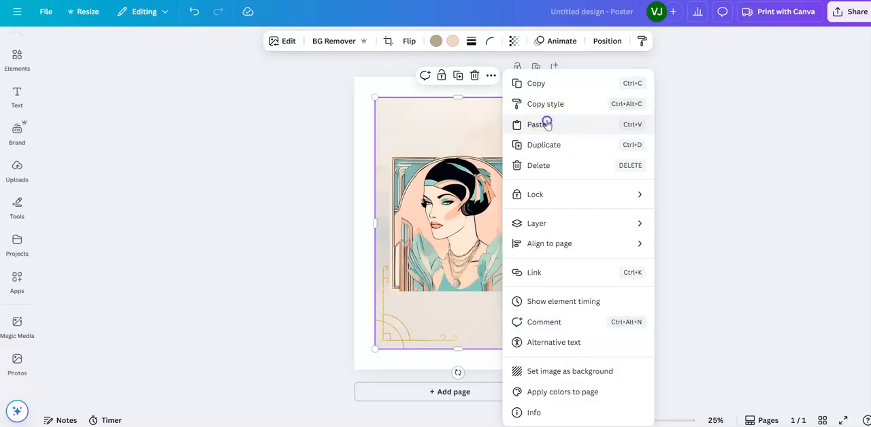
pyautogui.moveTo(430, 323); pyautogui.dragTo(500, 321)
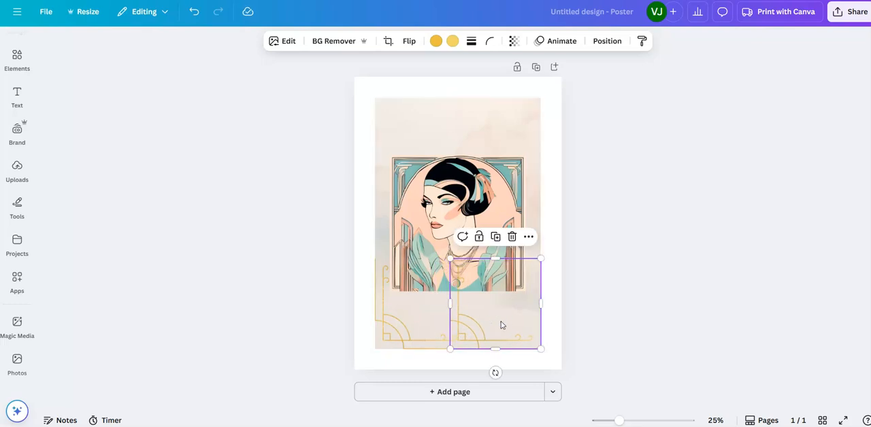
pyautogui.click(409, 42)
pyautogui.click(416, 68)
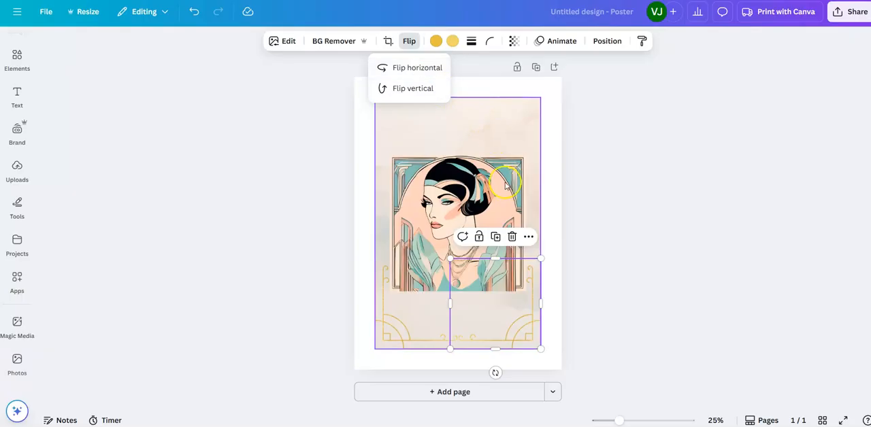
# Step: Copy the lower-right corner frame, fit the copy into the background's upper-right corner and flip it vertically
pyautogui.rightClick(504, 306)
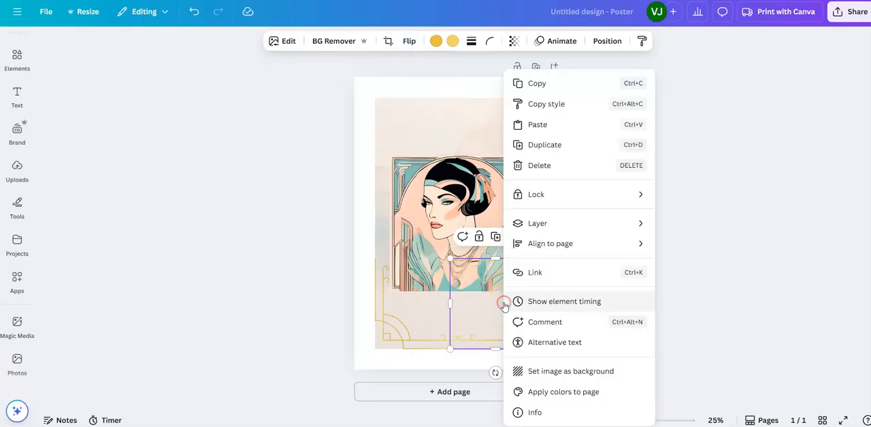
pyautogui.click(537, 84)
pyautogui.click(512, 140)
pyautogui.rightClick(513, 140)
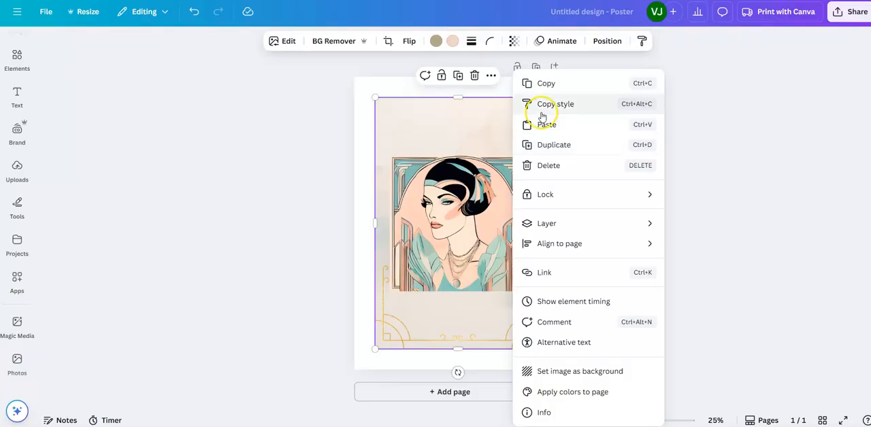
pyautogui.click(541, 124)
pyautogui.moveTo(509, 313); pyautogui.dragTo(509, 150)
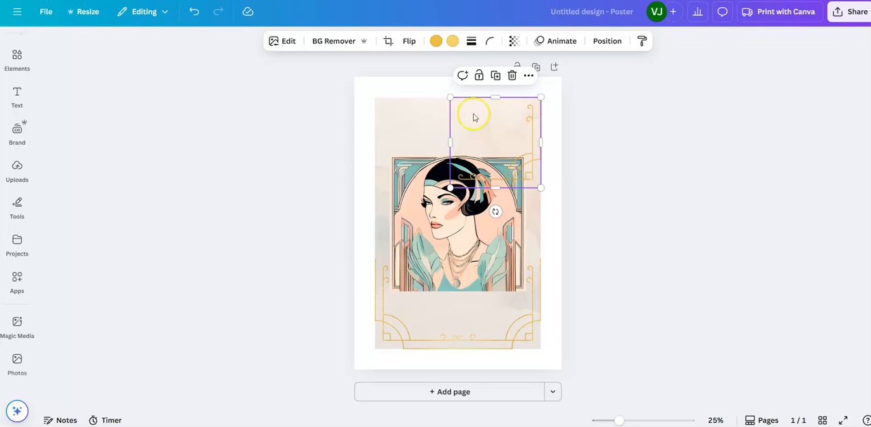
pyautogui.click(409, 42)
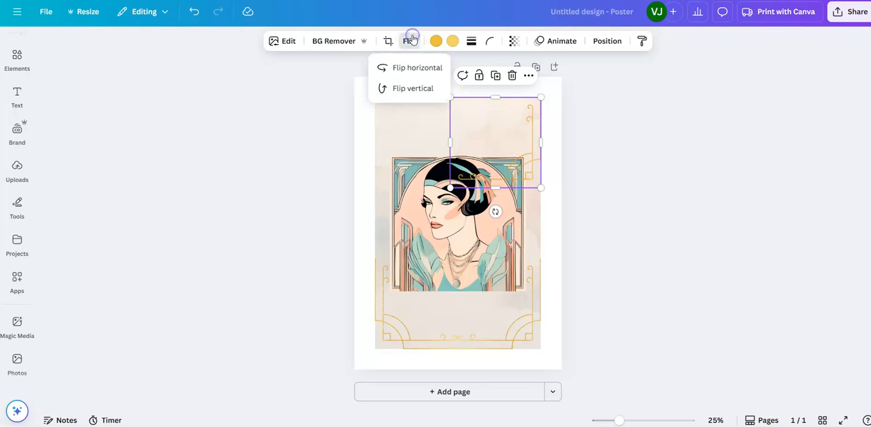
pyautogui.click(410, 88)
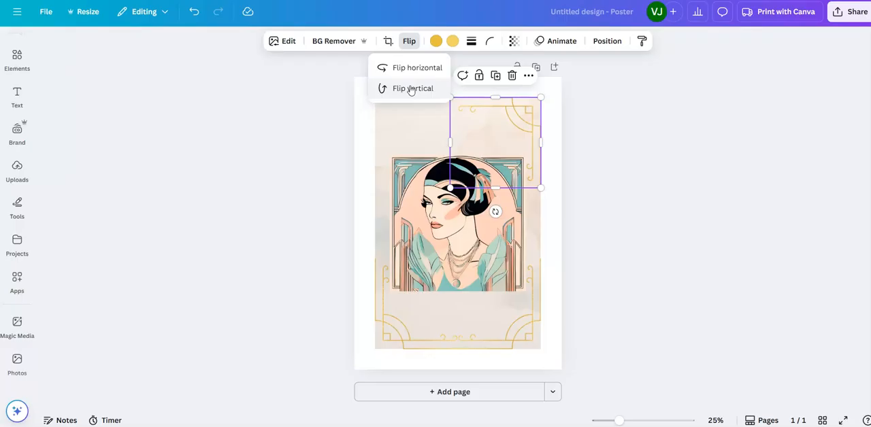
# Step: Copy the upper-right corner frame, fit the copy into the background's upper-left corner and flip it horizontally
pyautogui.rightClick(492, 138)
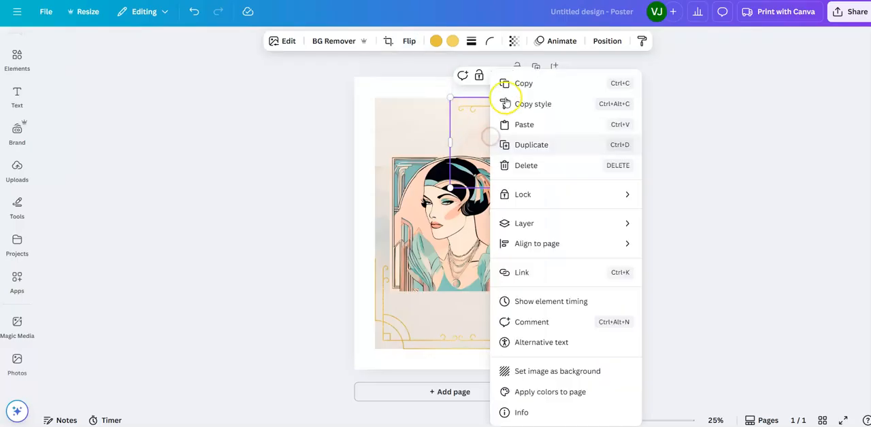
pyautogui.click(509, 83)
pyautogui.click(419, 132)
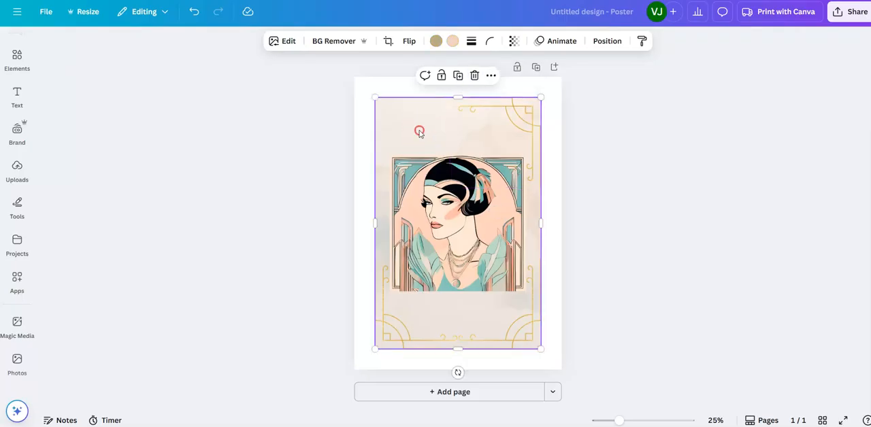
pyautogui.rightClick(420, 134)
pyautogui.click(452, 125)
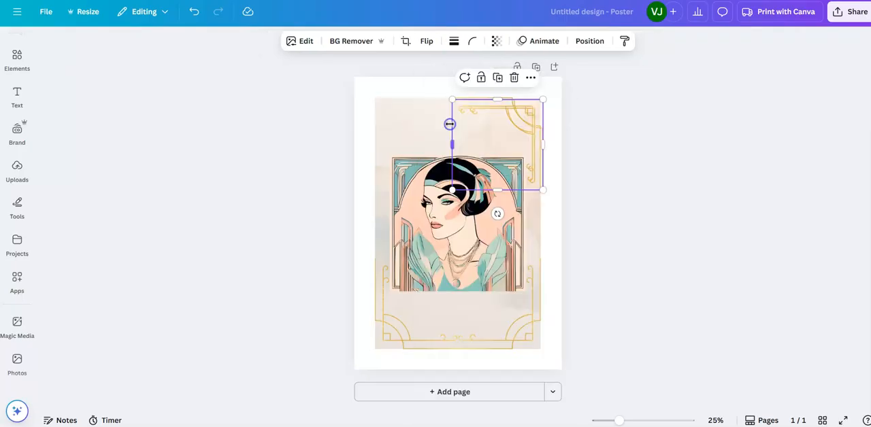
pyautogui.moveTo(513, 150); pyautogui.dragTo(438, 149)
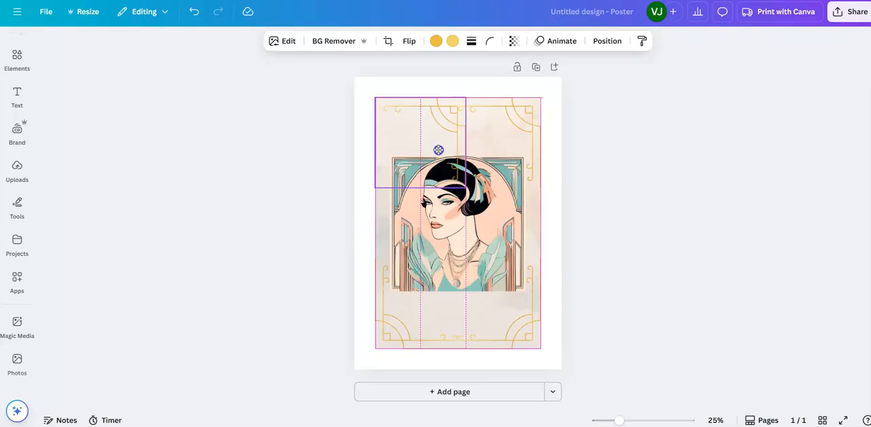
pyautogui.moveTo(438, 150); pyautogui.dragTo(438, 150)
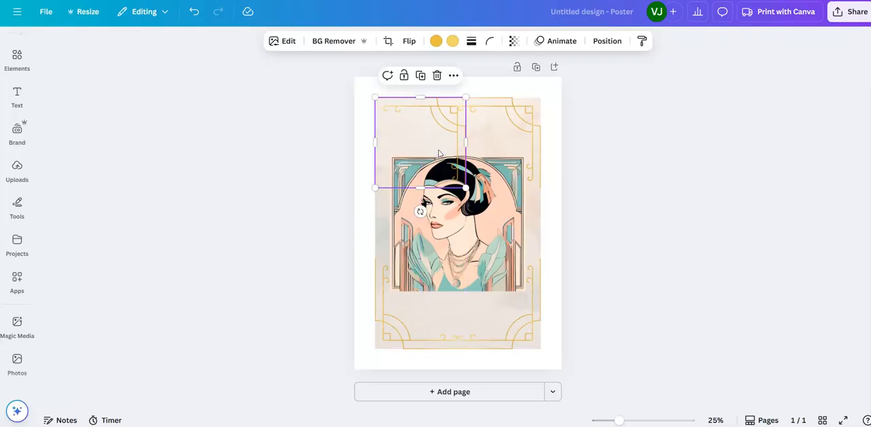
pyautogui.click(410, 41)
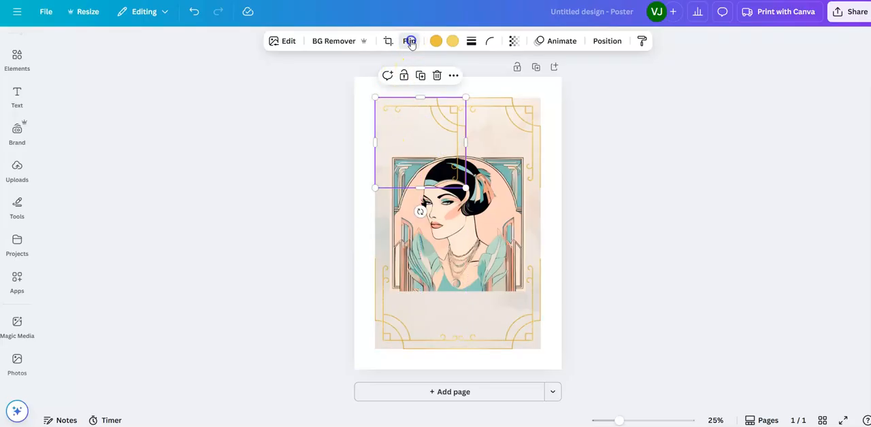
pyautogui.click(415, 68)
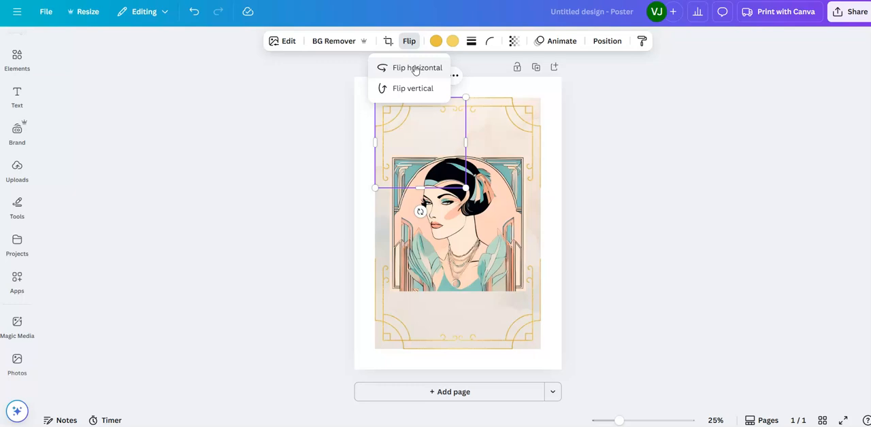
pyautogui.click(561, 237)
pyautogui.click(621, 212)
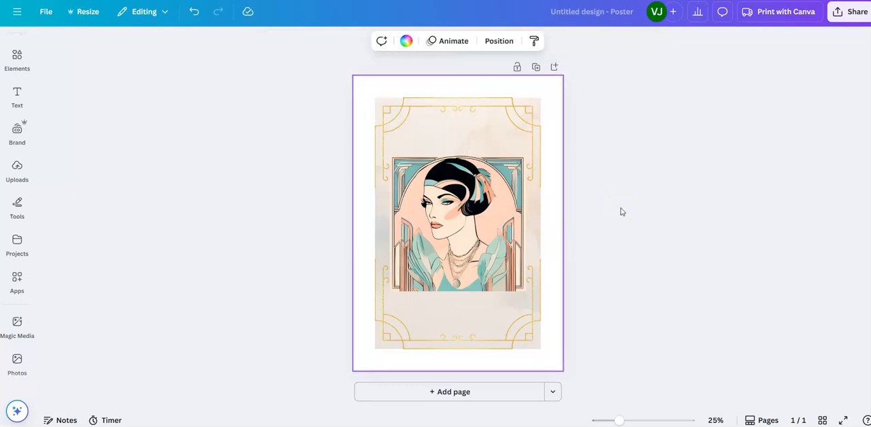
# Step: Examine the woman's fan-shaped headdress in the finished "poster 42cm by 59.4cm" design, and return to the untitled poster
pyautogui.click(635, 134)
pyautogui.click(358, 21)
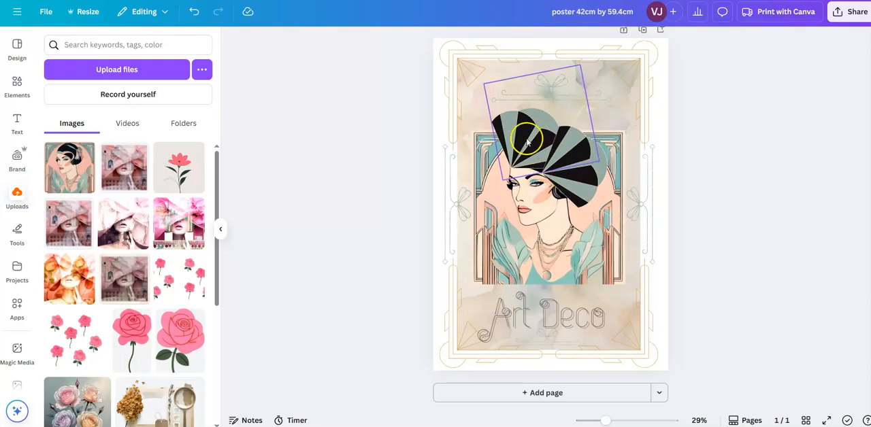
pyautogui.click(351, 112)
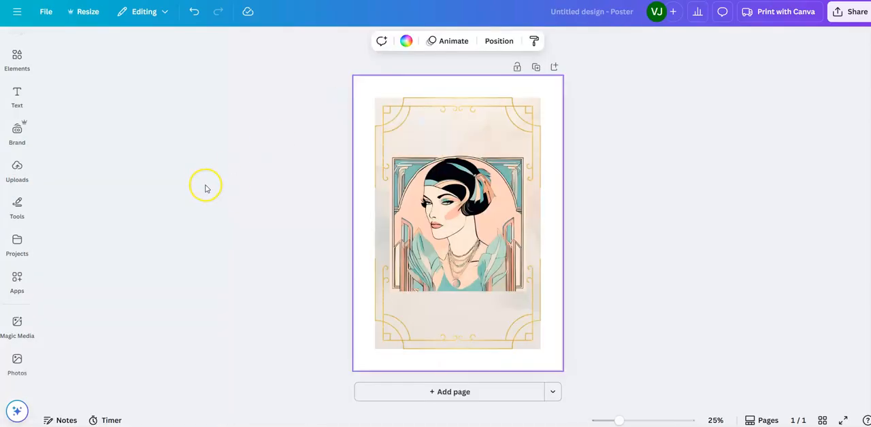
# Step: Find the orange fan ornament with navy drops among the "art deco" graphics and add it to the page
pyautogui.click(17, 57)
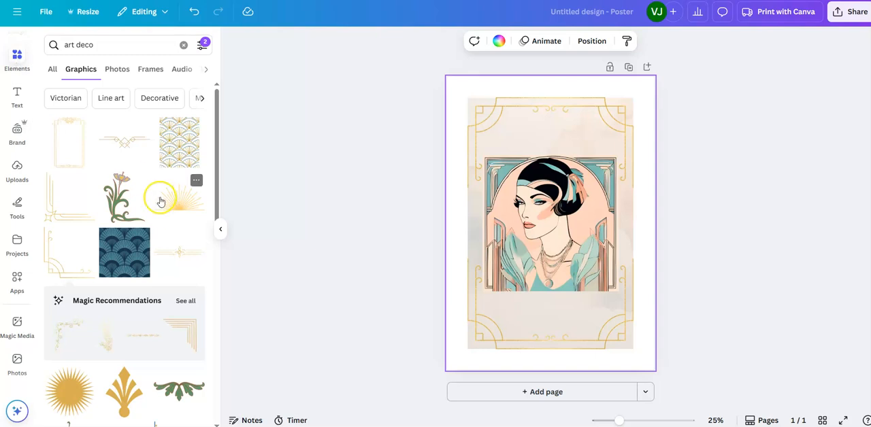
pyautogui.scroll(-5, 161, 200)
pyautogui.scroll(-3, 162, 202)
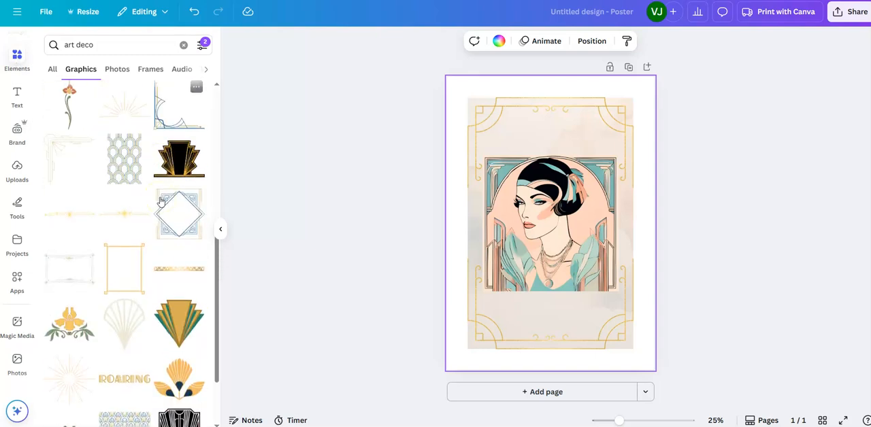
pyautogui.scroll(-2, 161, 202)
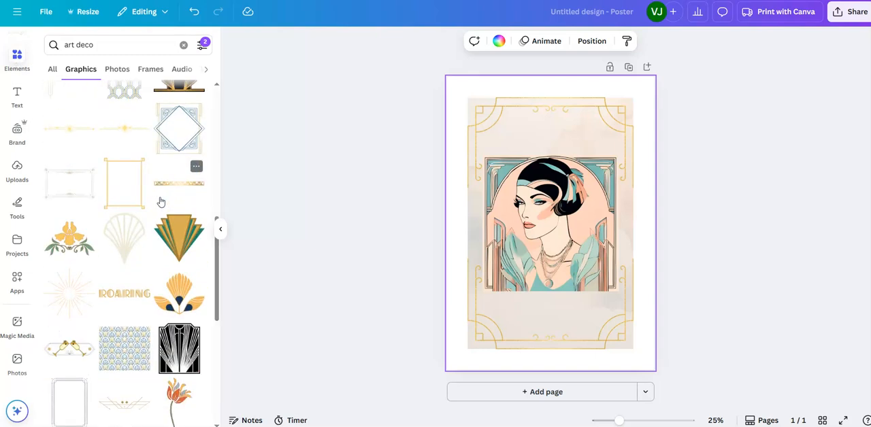
pyautogui.scroll(-2, 162, 202)
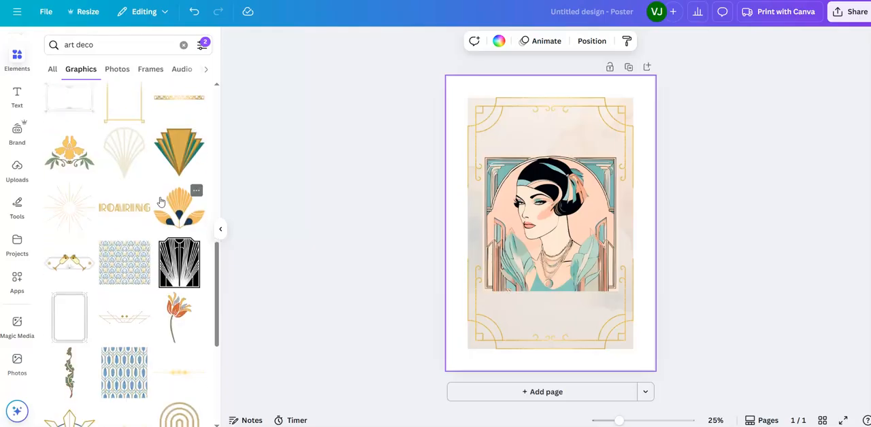
pyautogui.click(180, 213)
pyautogui.click(181, 212)
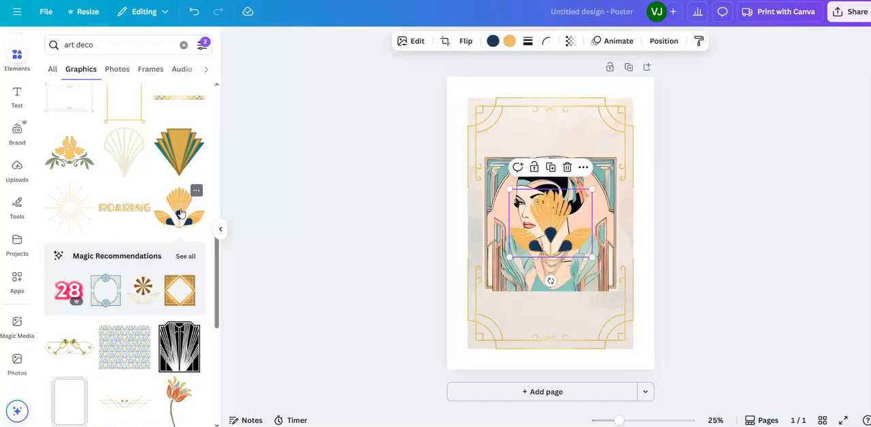
# Step: Place the orange fan ornament on the woman's head as a headdress and tilt it clockwise to follow her hairline
pyautogui.moveTo(556, 236); pyautogui.dragTo(543, 165)
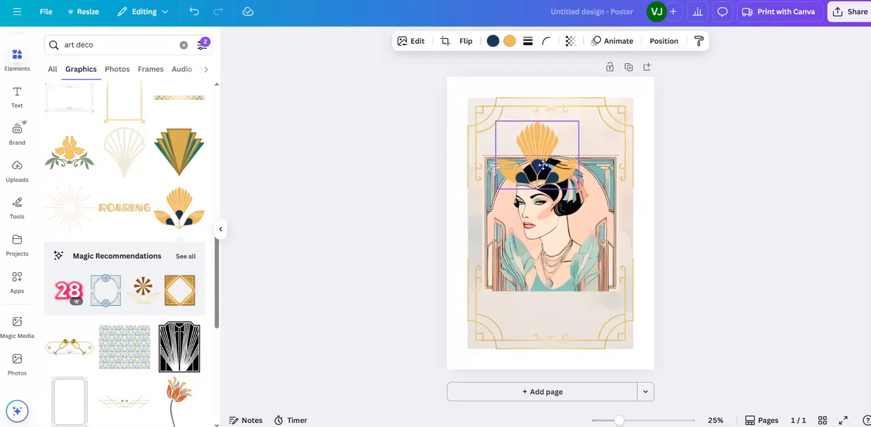
pyautogui.moveTo(542, 165); pyautogui.dragTo(544, 167)
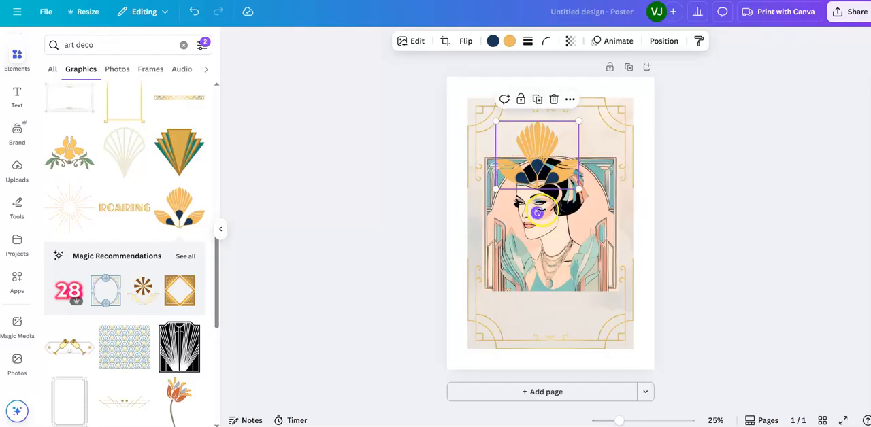
pyautogui.moveTo(538, 213); pyautogui.dragTo(518, 211)
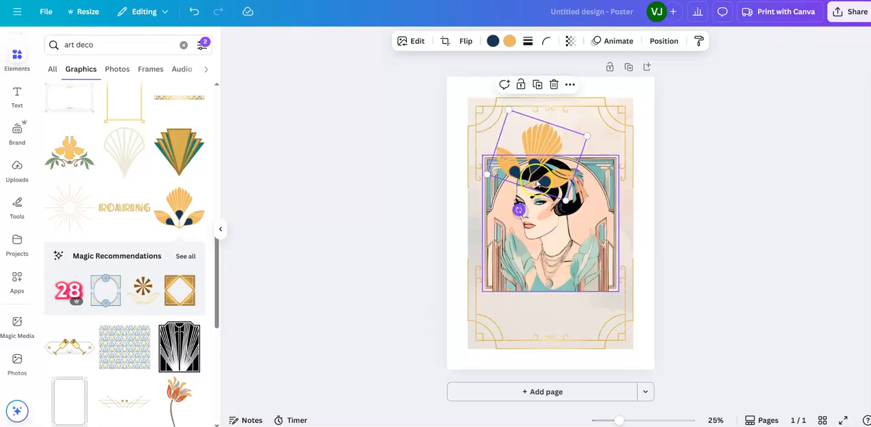
pyautogui.moveTo(552, 165); pyautogui.dragTo(551, 163)
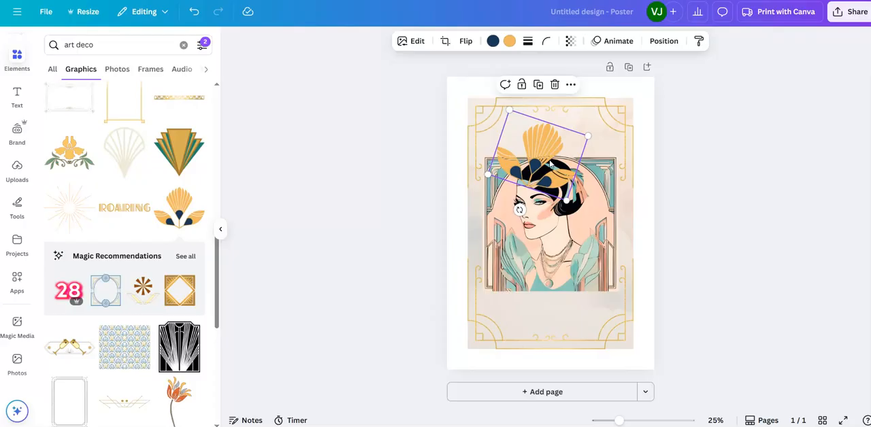
# Step: Recolor the headdress with the portrait's photo colors, changing navy to grey-teal and orange to salmon pink, and nudge it into place
pyautogui.click(492, 41)
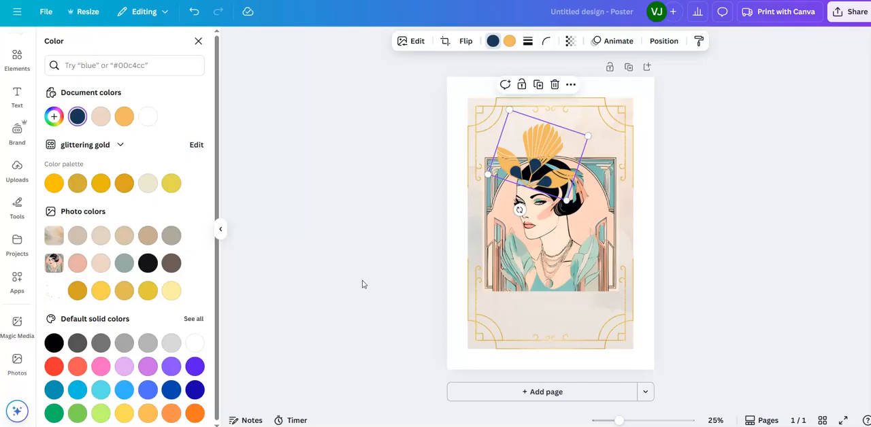
pyautogui.click(125, 263)
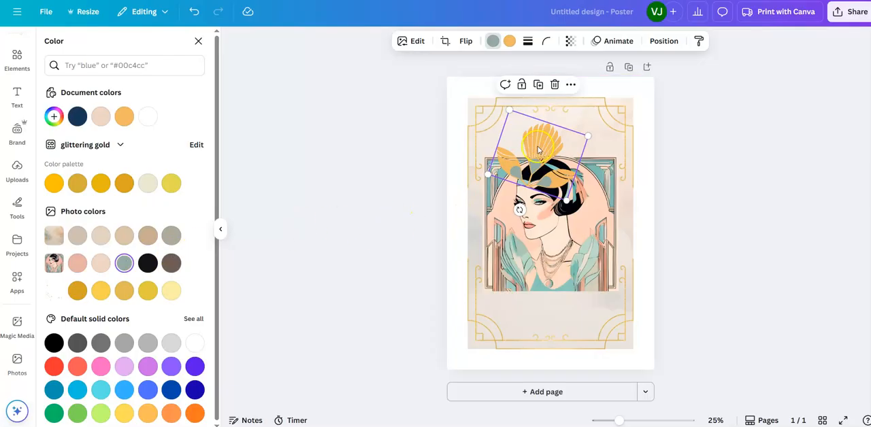
pyautogui.click(509, 42)
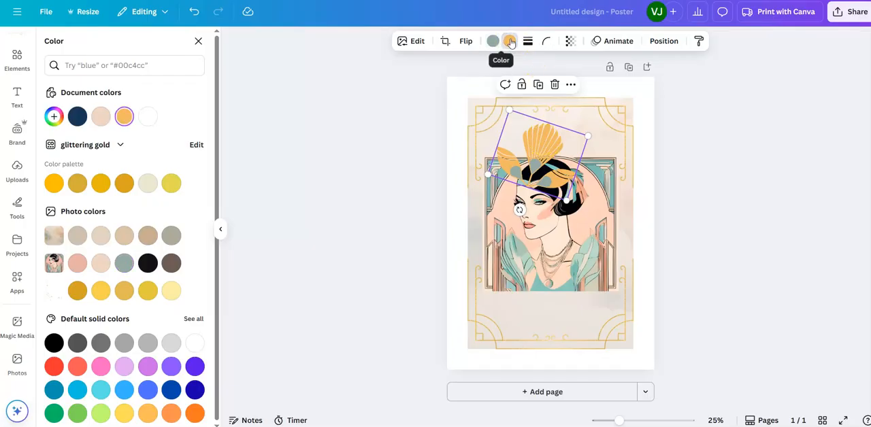
pyautogui.click(78, 264)
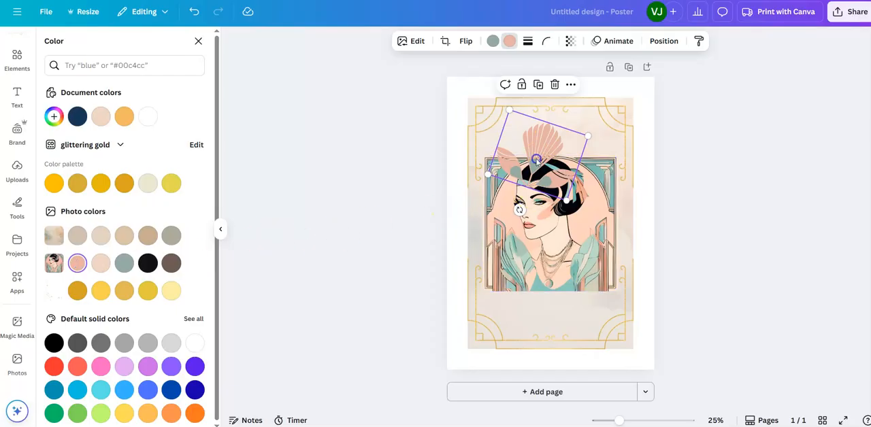
pyautogui.moveTo(537, 160); pyautogui.dragTo(539, 157)
pyautogui.click(710, 244)
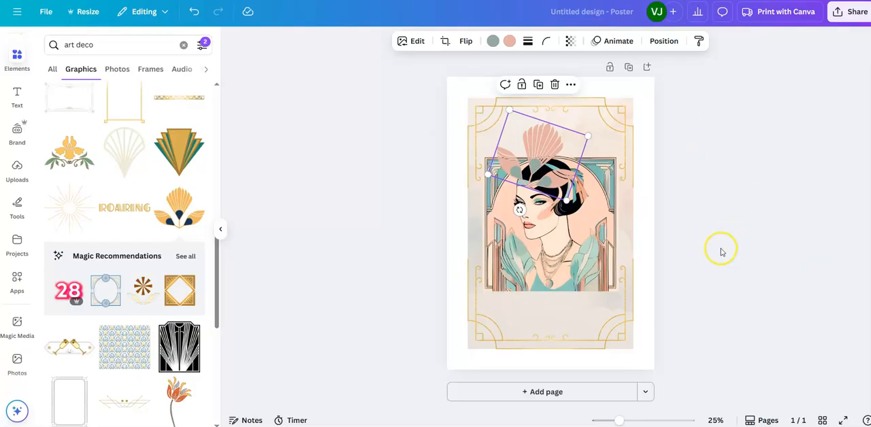
# Step: Copy the recolored fan headdress and paste a second fan onto the woman's head
pyautogui.click(722, 251)
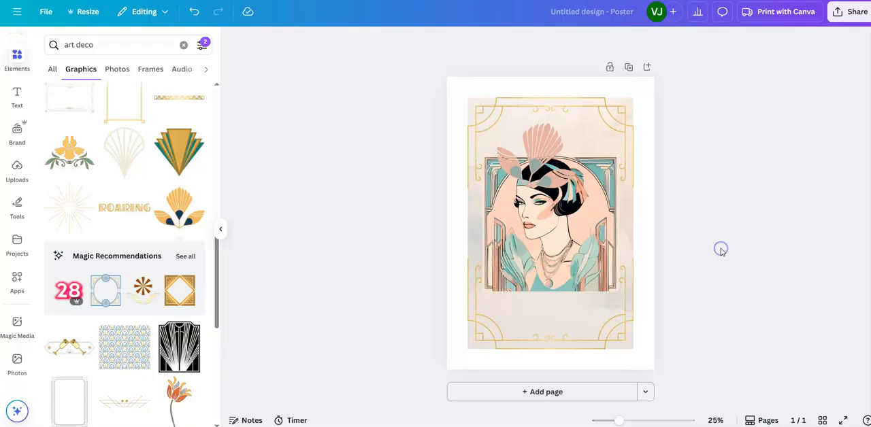
pyautogui.click(541, 161)
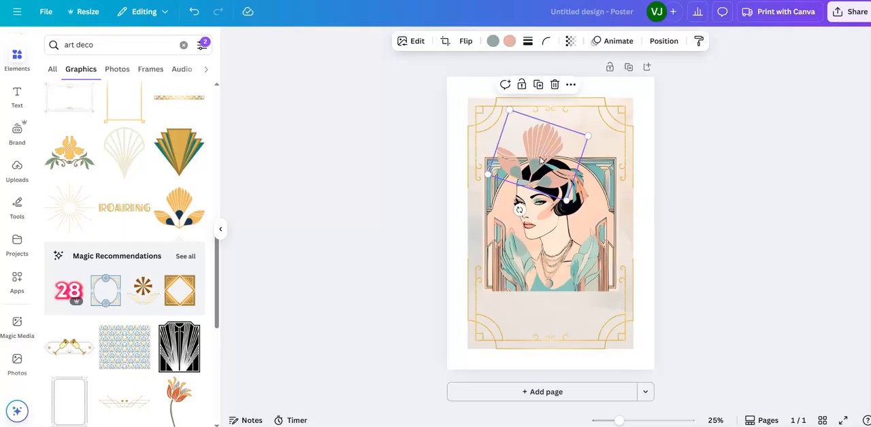
pyautogui.rightClick(541, 161)
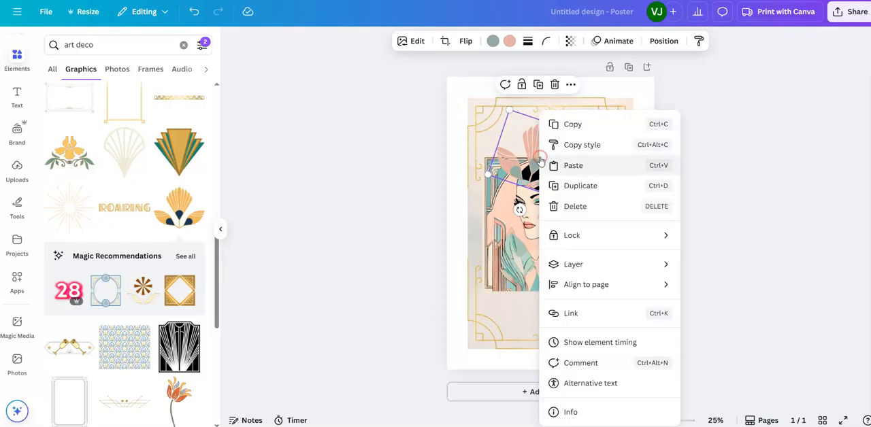
pyautogui.click(567, 121)
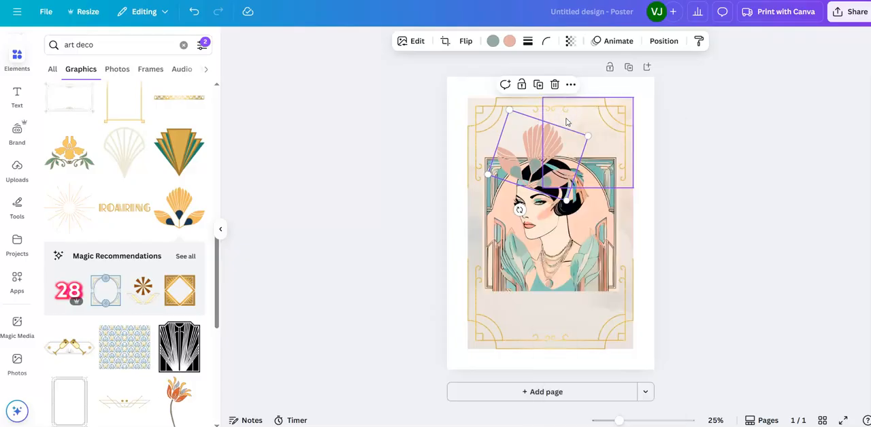
pyautogui.rightClick(534, 208)
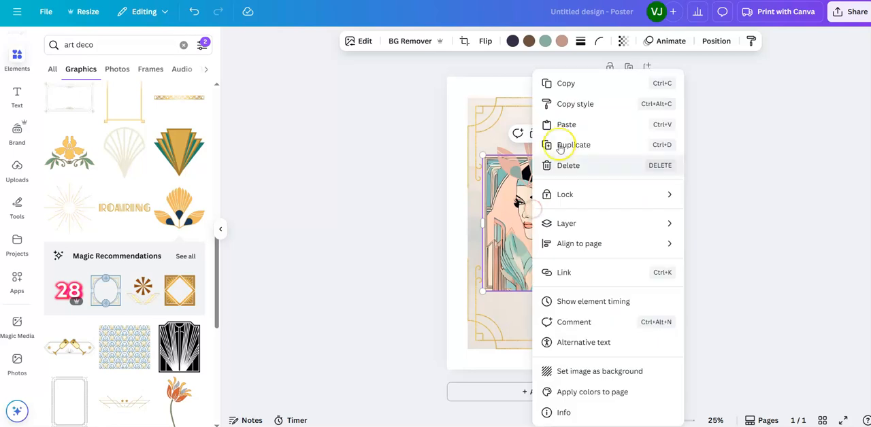
pyautogui.click(566, 125)
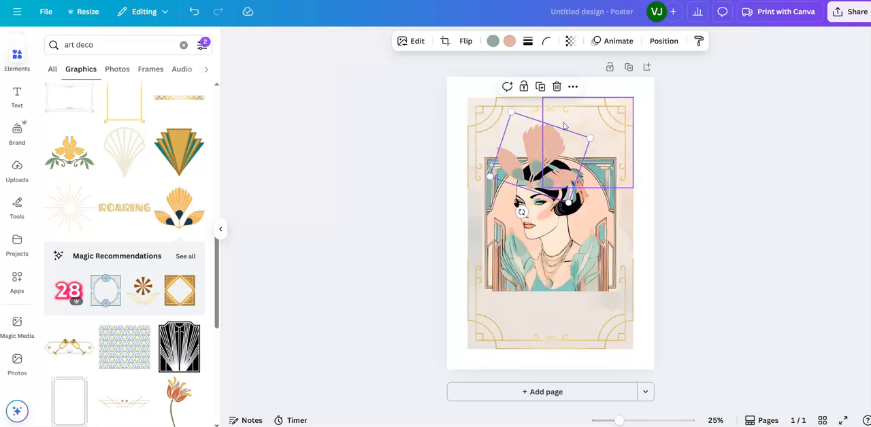
pyautogui.click(572, 161)
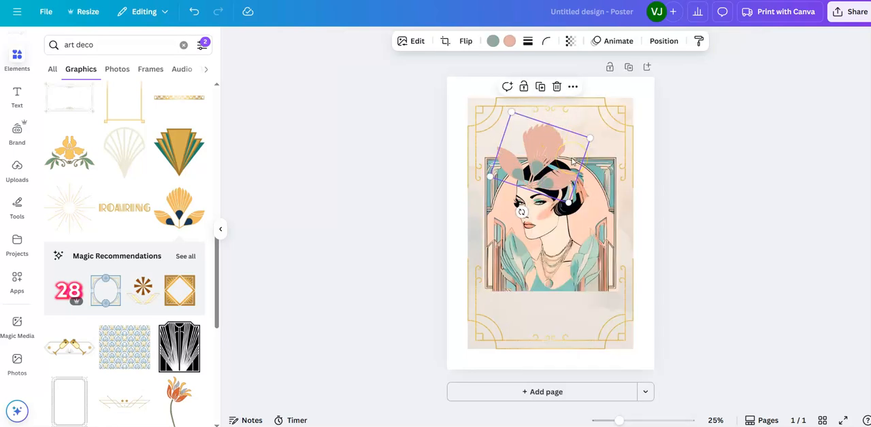
# Step: Rotate the second fan further clockwise and move it to the back of the woman's head
pyautogui.click(522, 212)
pyautogui.moveTo(521, 211); pyautogui.dragTo(509, 176)
pyautogui.click(555, 157)
pyautogui.moveTo(555, 156); pyautogui.dragTo(593, 173)
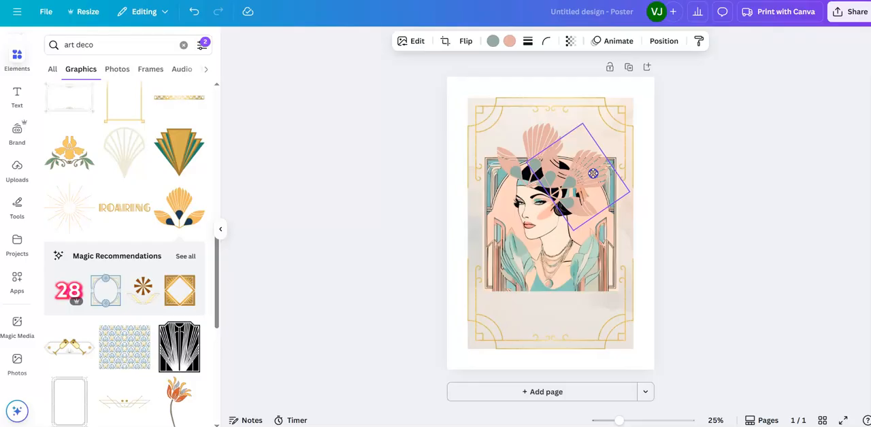
pyautogui.moveTo(592, 174); pyautogui.dragTo(593, 174)
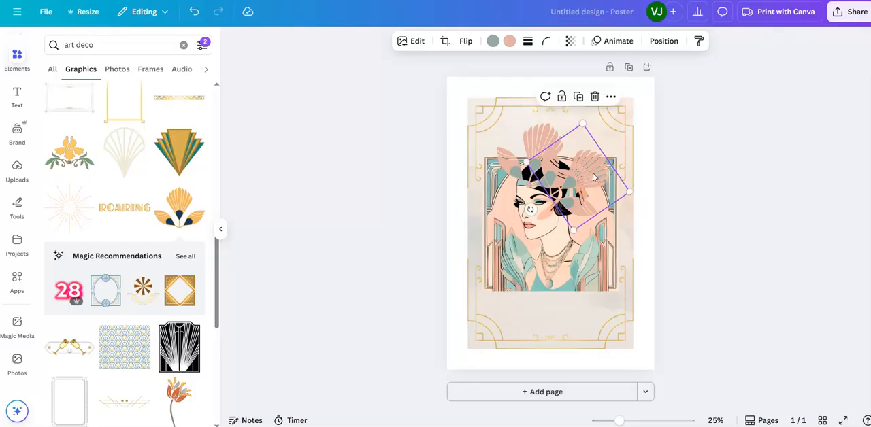
pyautogui.click(713, 238)
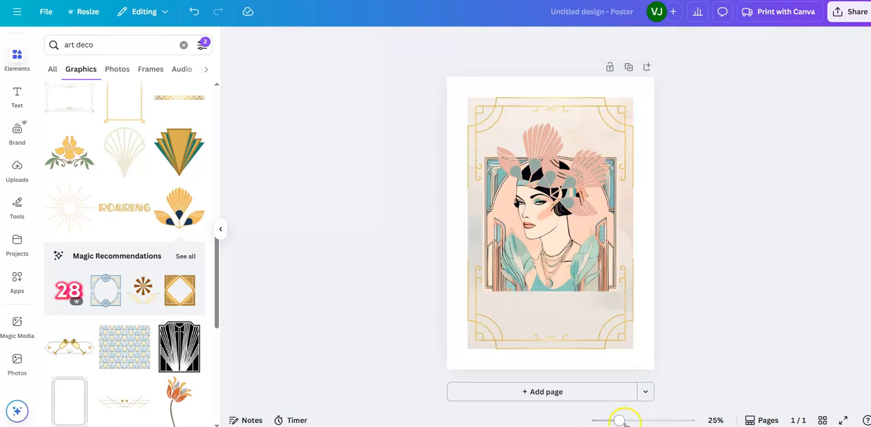
# Step: Move the second fan inward so it overlaps the first fan above the woman's headband
pyautogui.moveTo(621, 422); pyautogui.dragTo(640, 422)
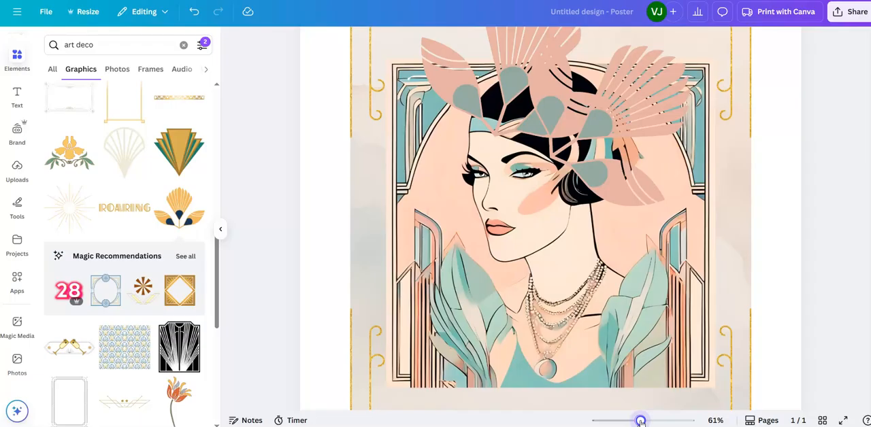
pyautogui.moveTo(640, 422); pyautogui.dragTo(632, 422)
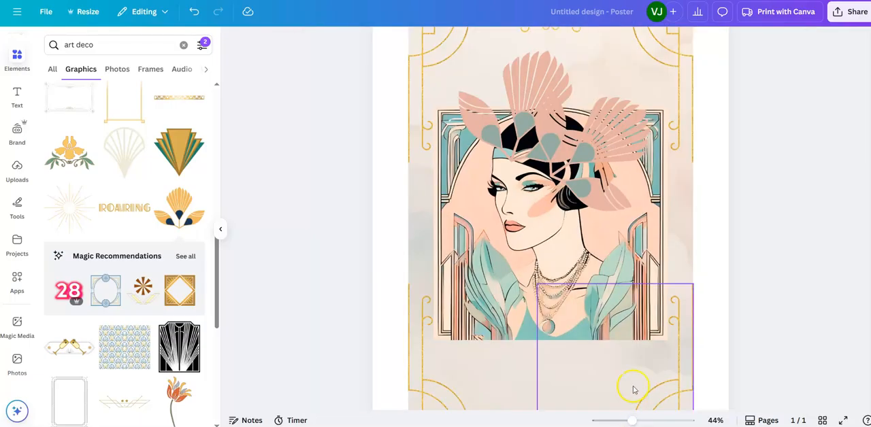
pyautogui.click(612, 149)
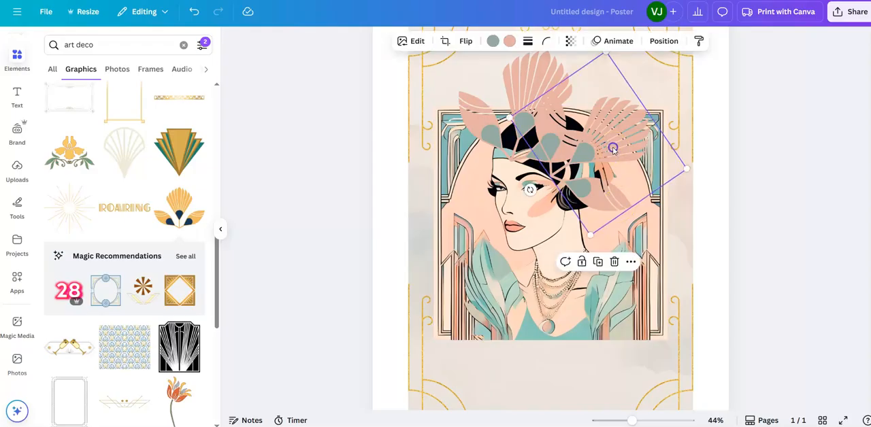
pyautogui.moveTo(614, 149); pyautogui.dragTo(574, 131)
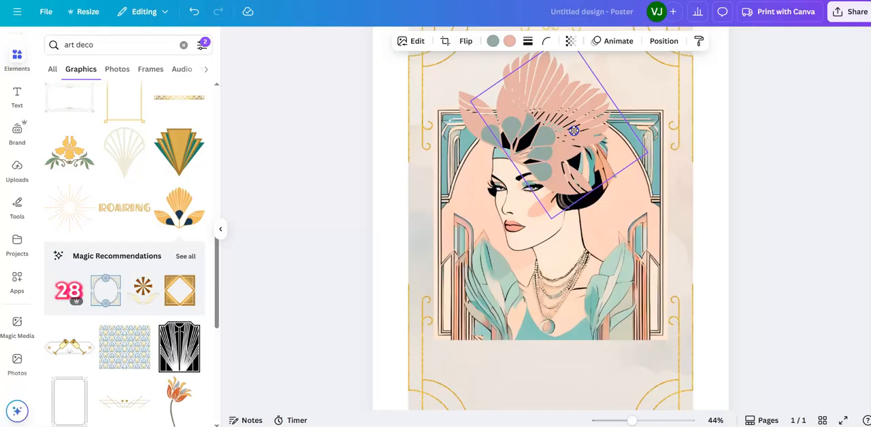
pyautogui.moveTo(574, 131)
pyautogui.mouseDown()
pyautogui.moveTo(565, 121)
pyautogui.moveTo(567, 127)
pyautogui.mouseUp()
pyautogui.click(781, 239)
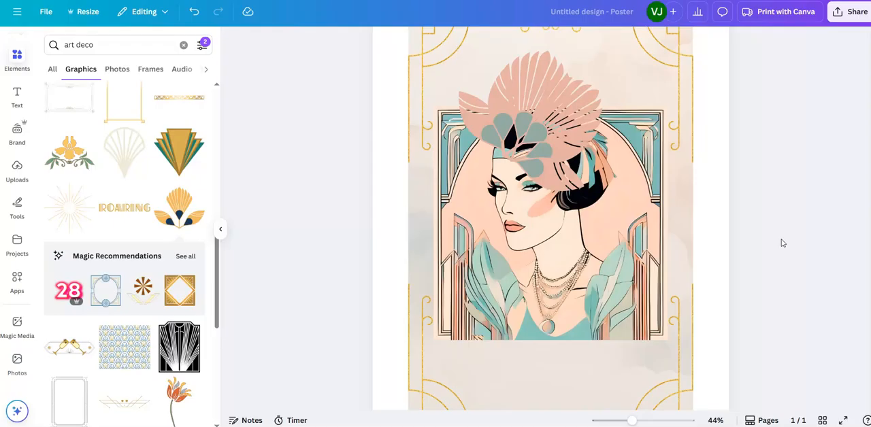
pyautogui.click(608, 188)
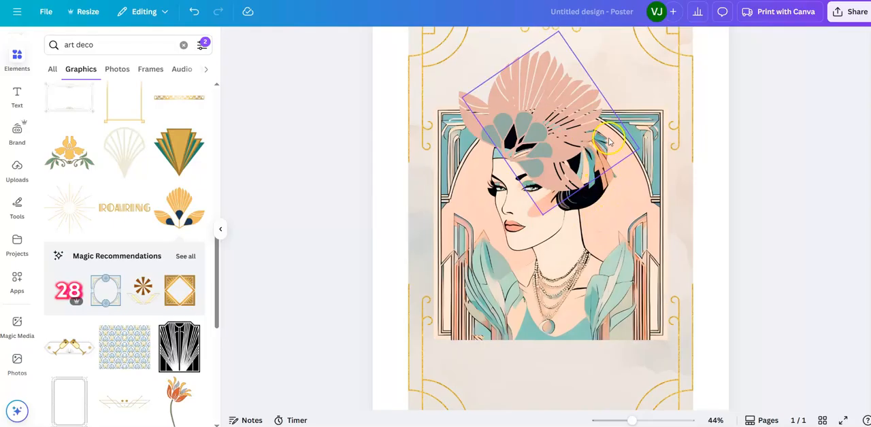
pyautogui.click(787, 261)
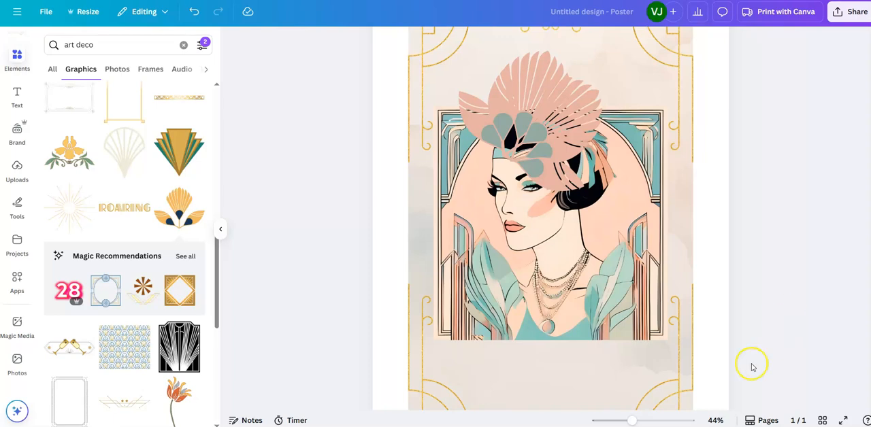
# Step: Try to nudge the second fan against the woman's headband, and undo the last moves
pyautogui.moveTo(632, 421); pyautogui.dragTo(652, 422)
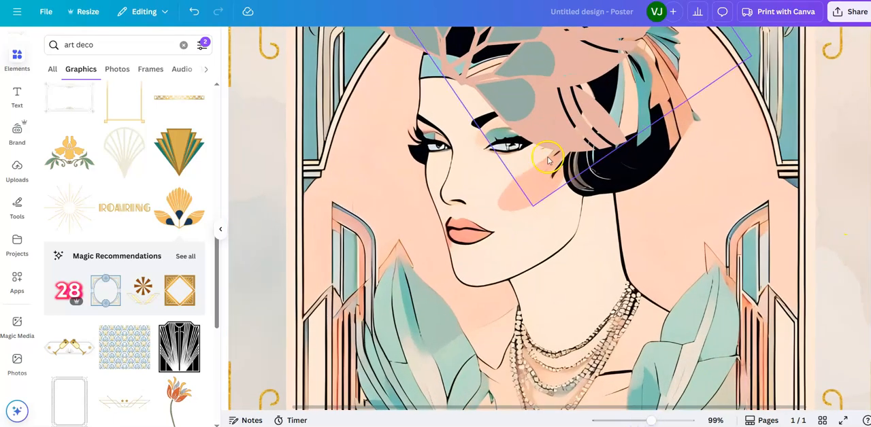
pyautogui.click(482, 71)
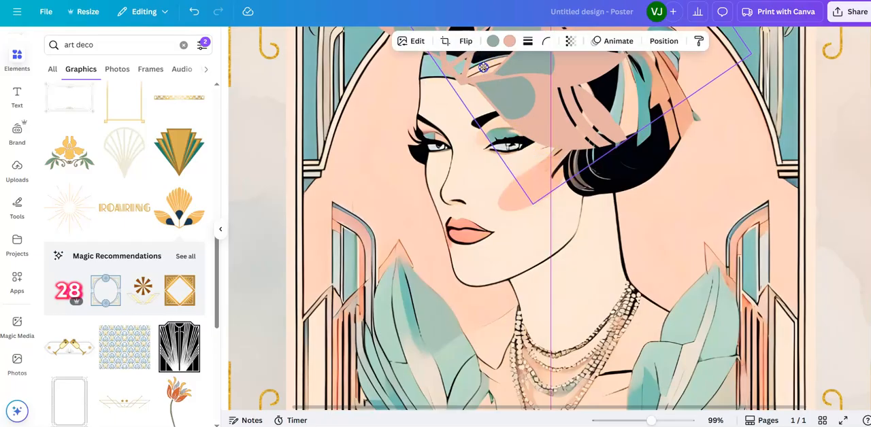
pyautogui.click(455, 104)
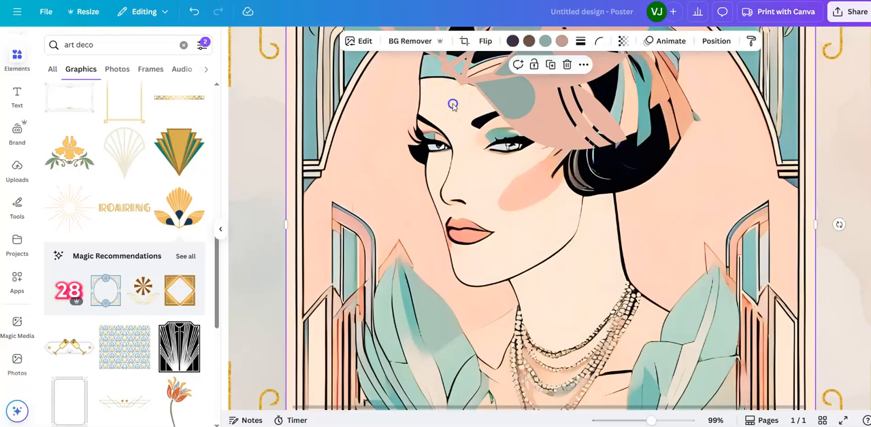
pyautogui.click(480, 80)
pyautogui.moveTo(480, 80); pyautogui.dragTo(480, 81)
pyautogui.click(383, 93)
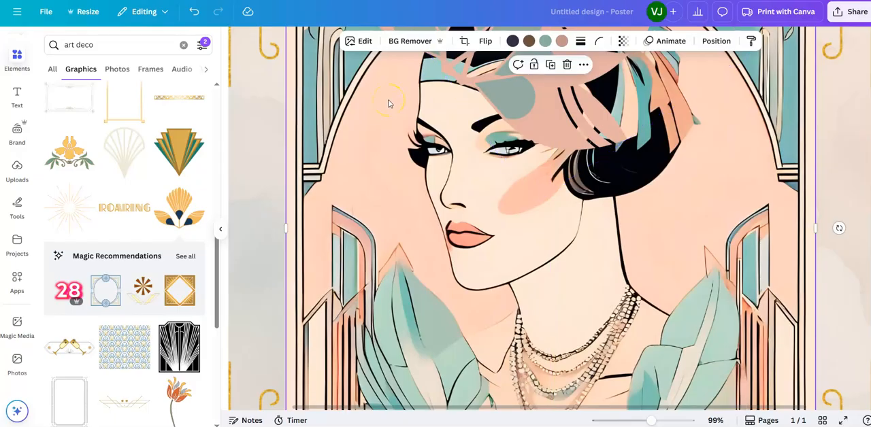
pyautogui.click(194, 12)
pyautogui.click(194, 12)
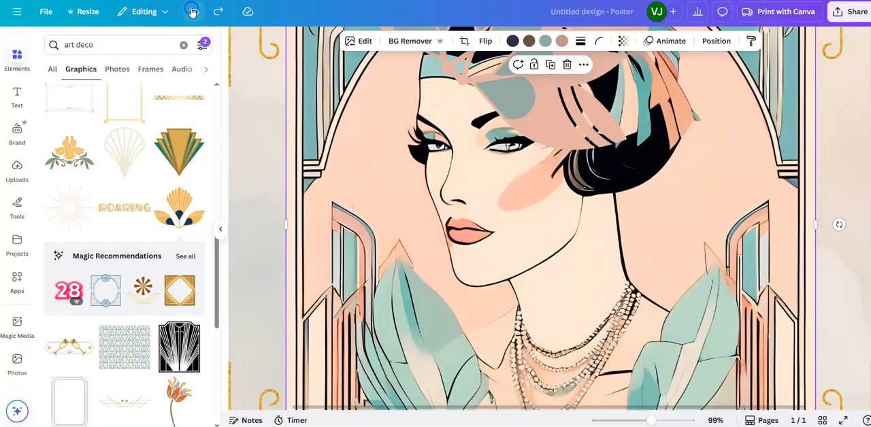
pyautogui.click(194, 12)
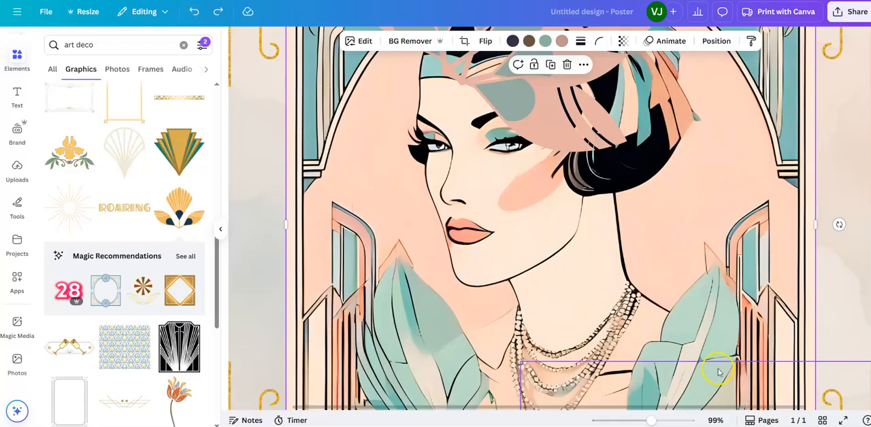
# Step: Tilt the second fan slightly more clockwise and reposition it so its grey-teal drops sit against those of the first fan
pyautogui.moveTo(652, 421); pyautogui.dragTo(631, 420)
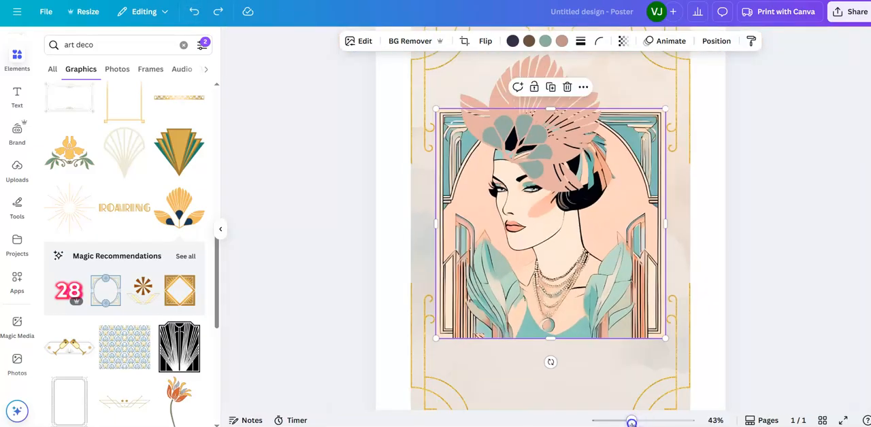
pyautogui.click(784, 200)
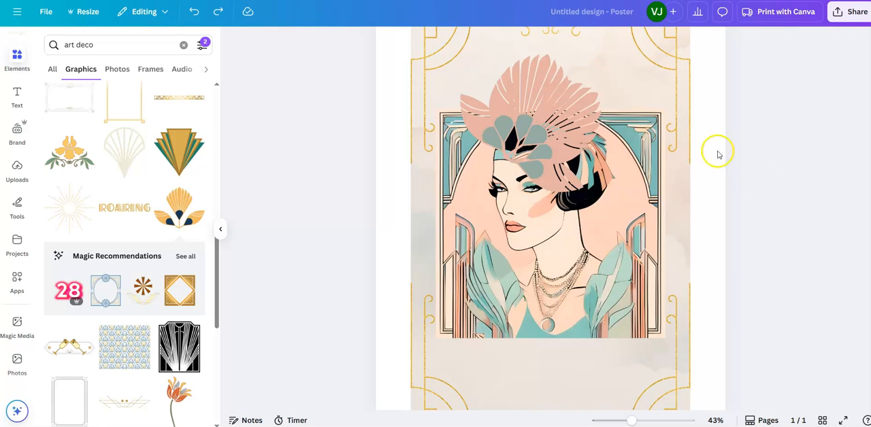
pyautogui.click(539, 150)
pyautogui.moveTo(539, 150); pyautogui.dragTo(563, 126)
pyautogui.moveTo(515, 155); pyautogui.dragTo(514, 155)
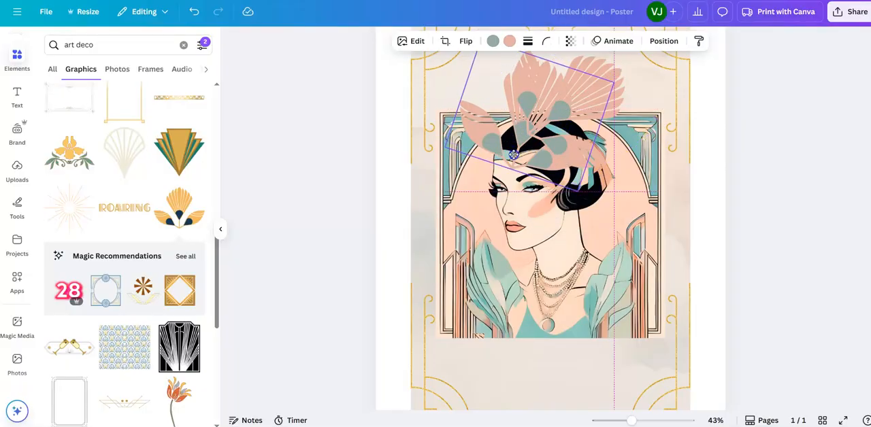
pyautogui.moveTo(512, 155); pyautogui.dragTo(507, 147)
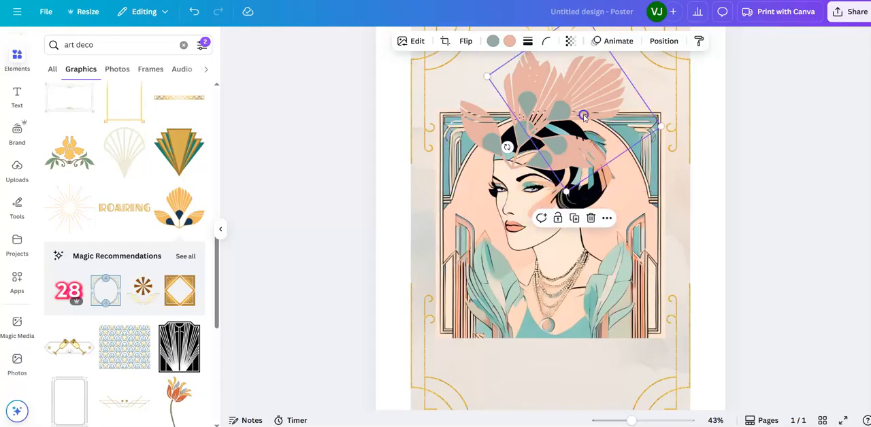
pyautogui.moveTo(583, 117); pyautogui.dragTo(566, 147)
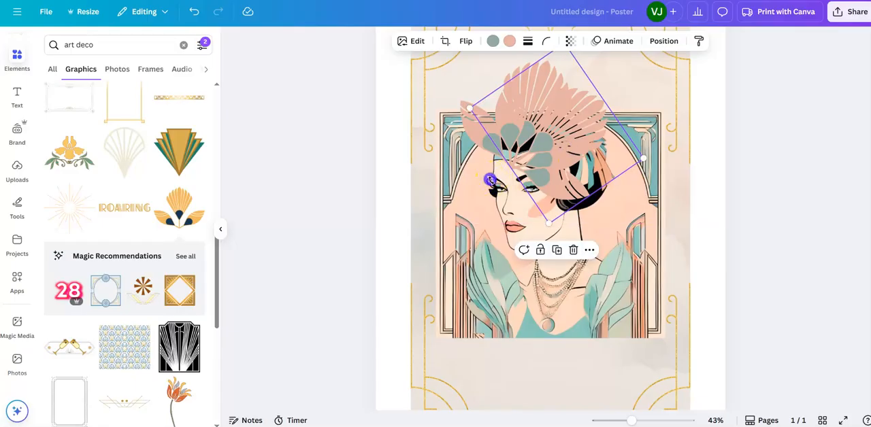
pyautogui.moveTo(490, 181); pyautogui.dragTo(487, 171)
pyautogui.moveTo(569, 128); pyautogui.dragTo(564, 130)
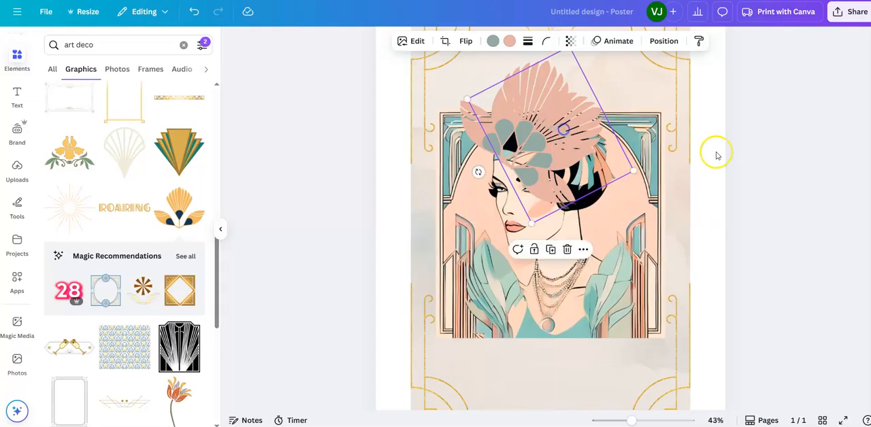
pyautogui.click(825, 169)
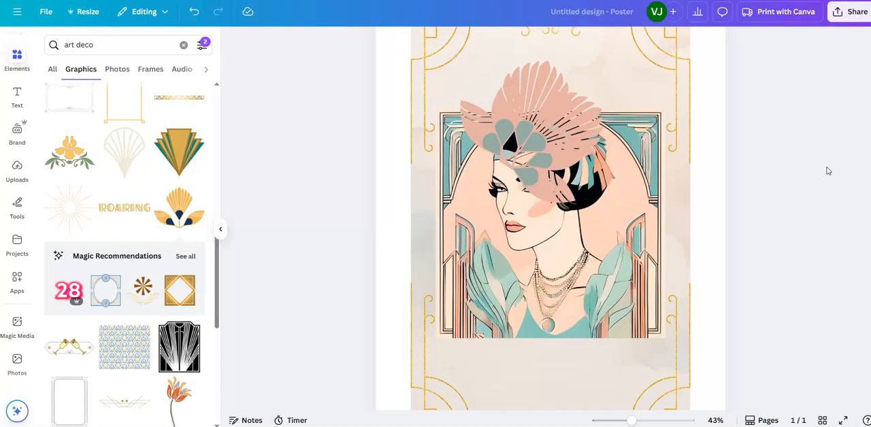
# Step: Shift the second fan and the first fan toward the back of the woman's head, keeping them overlapped as one headdress
pyautogui.click(571, 173)
pyautogui.moveTo(572, 172); pyautogui.dragTo(585, 173)
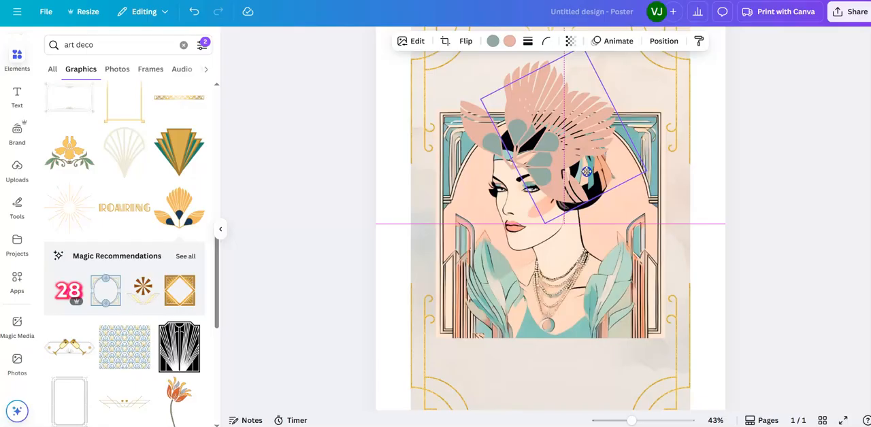
pyautogui.moveTo(586, 172); pyautogui.dragTo(587, 172)
pyautogui.click(484, 145)
pyautogui.moveTo(484, 144); pyautogui.dragTo(496, 142)
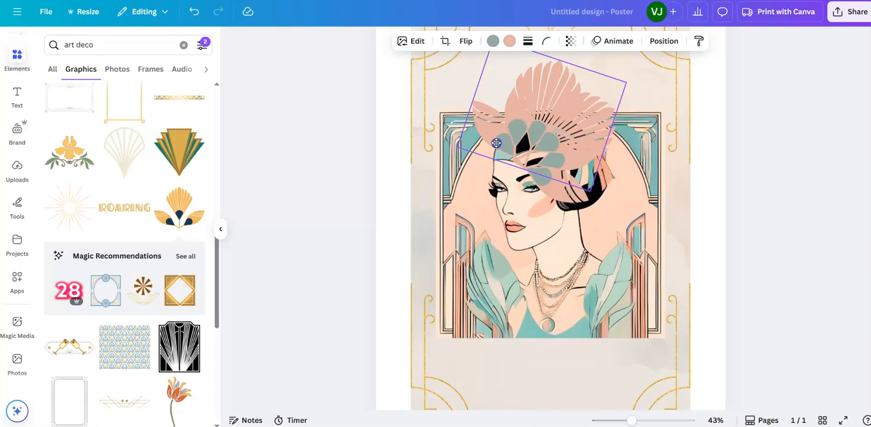
pyautogui.click(789, 253)
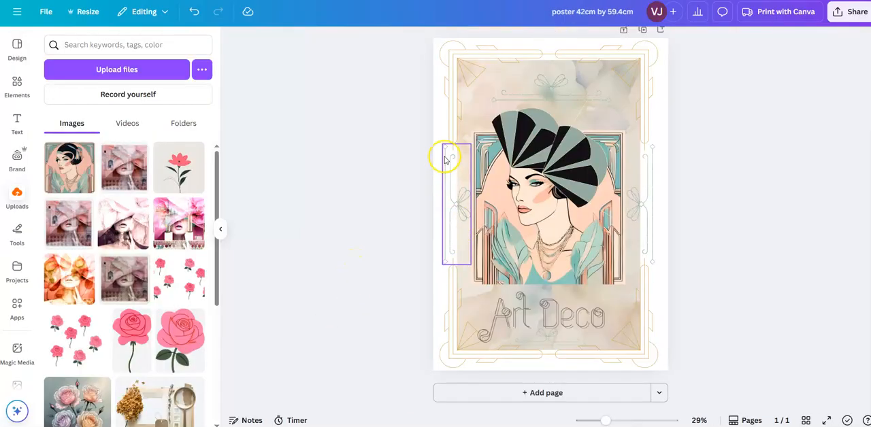
# Step: Copy the left vertical line ornament from the finished reference poster into the new design, against the background's left edge
pyautogui.rightClick(453, 197)
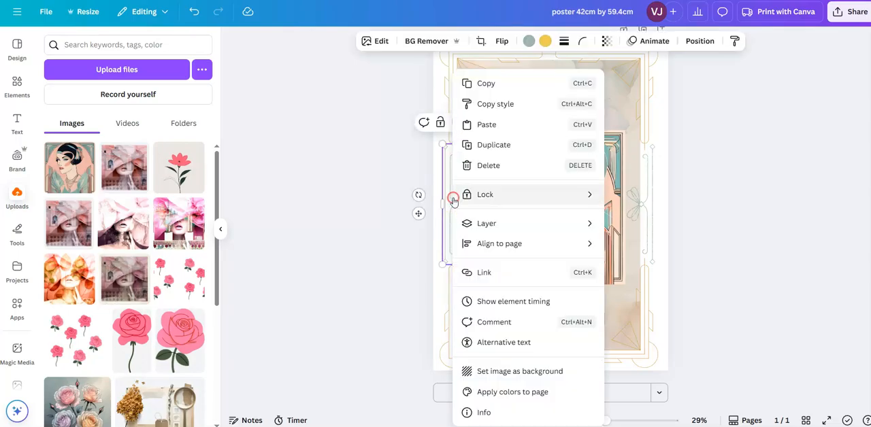
pyautogui.click(484, 84)
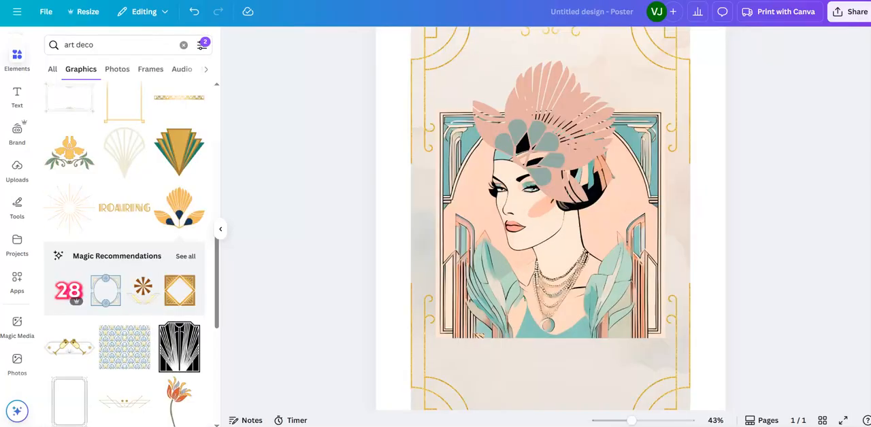
pyautogui.rightClick(488, 382)
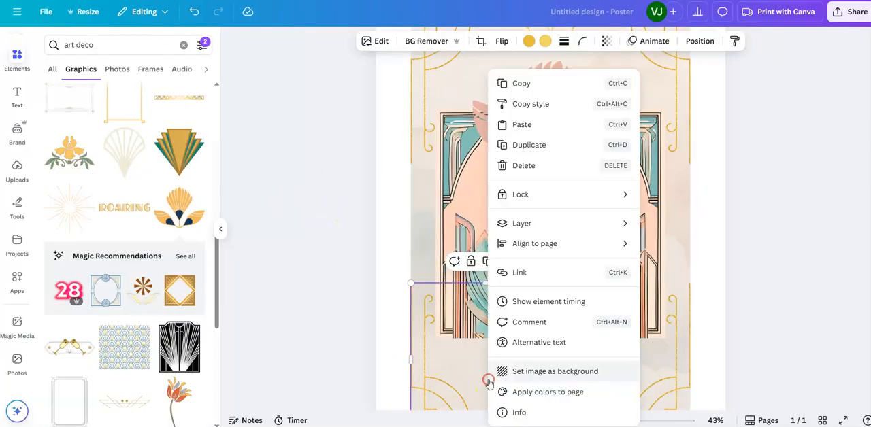
pyautogui.click(523, 126)
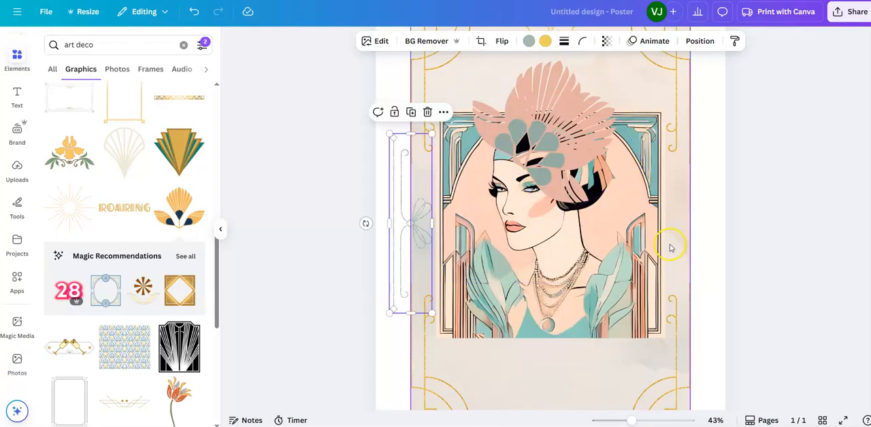
pyautogui.moveTo(405, 256); pyautogui.dragTo(425, 250)
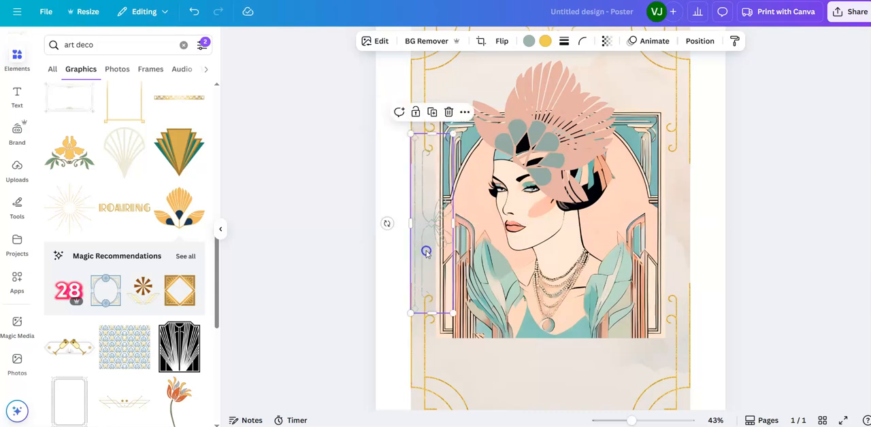
# Step: Shrink the vertical ornament and position it in the left margin, between the upper and lower gold corner frames
pyautogui.moveTo(452, 313); pyautogui.dragTo(448, 298)
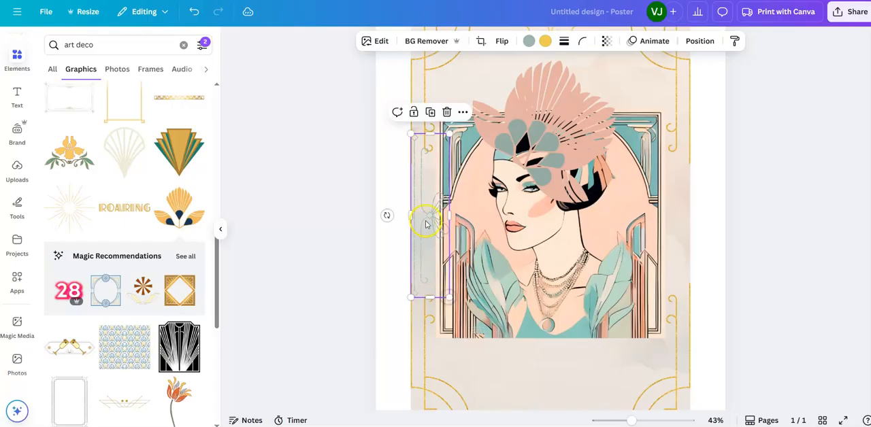
pyautogui.moveTo(428, 210); pyautogui.dragTo(427, 216)
pyautogui.moveTo(449, 306); pyautogui.dragTo(436, 274)
pyautogui.moveTo(428, 220); pyautogui.dragTo(427, 232)
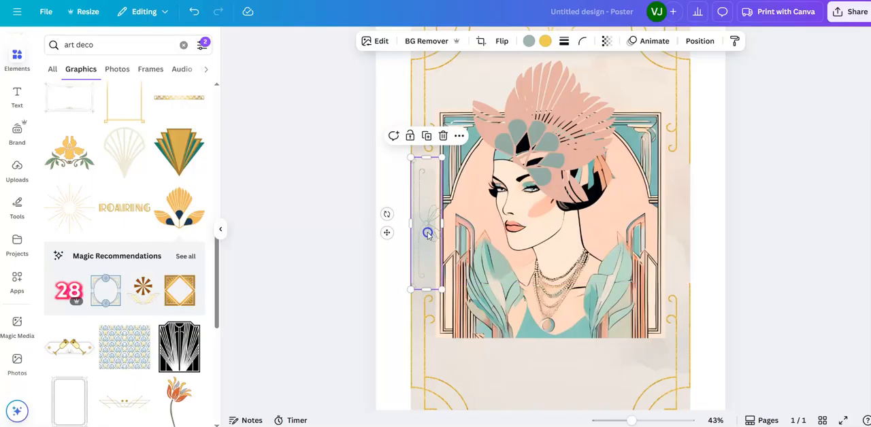
pyautogui.moveTo(442, 289); pyautogui.dragTo(426, 268)
pyautogui.moveTo(431, 204); pyautogui.dragTo(431, 215)
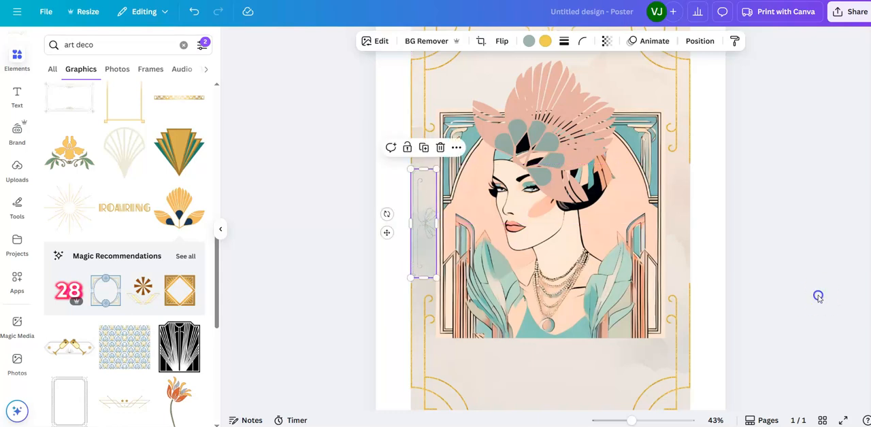
pyautogui.click(819, 297)
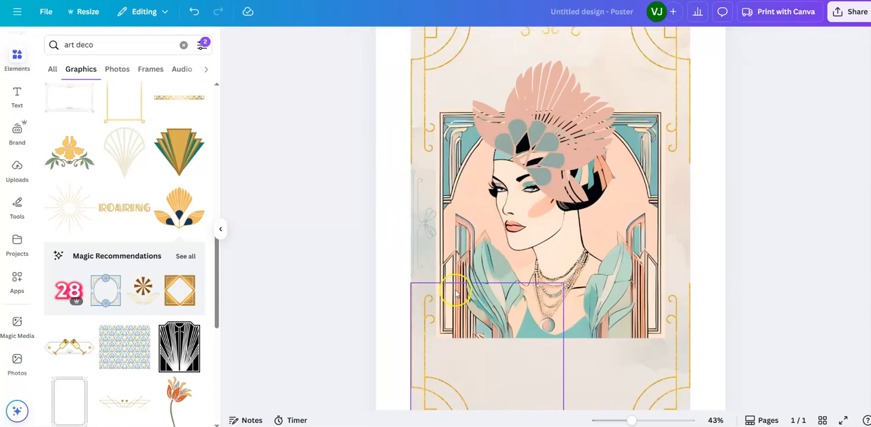
# Step: Copy the resized vertical ornament and place the copy in the right margin, level with the original
pyautogui.rightClick(428, 224)
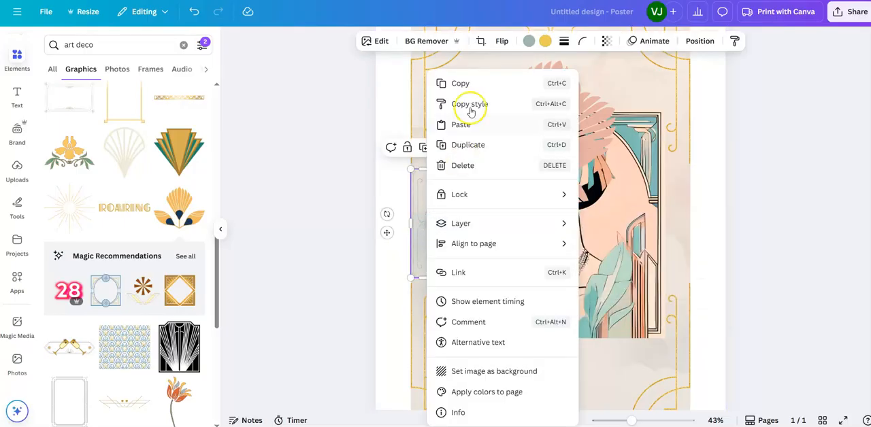
pyautogui.click(469, 83)
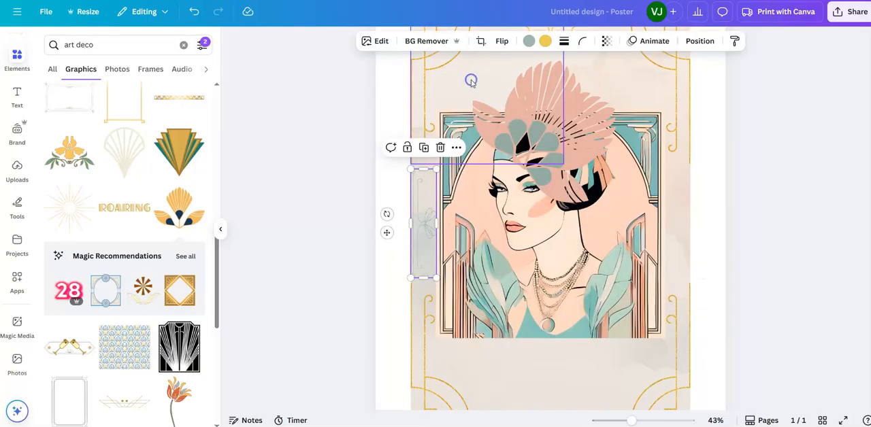
pyautogui.rightClick(708, 284)
pyautogui.click(736, 306)
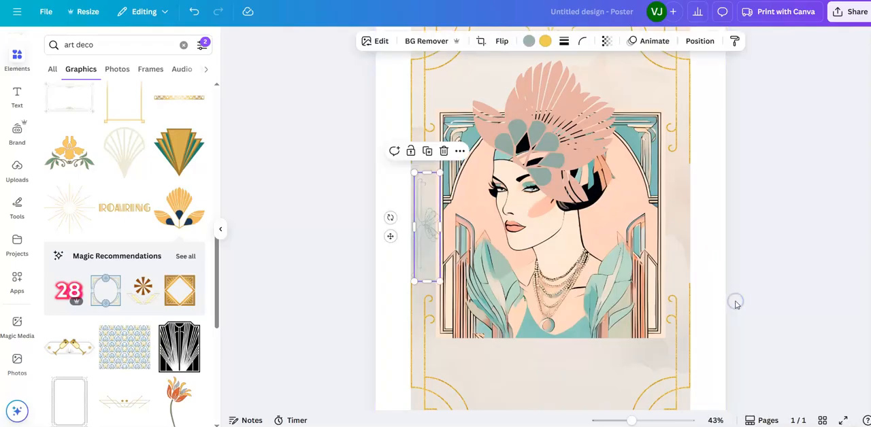
pyautogui.moveTo(428, 228); pyautogui.dragTo(673, 225)
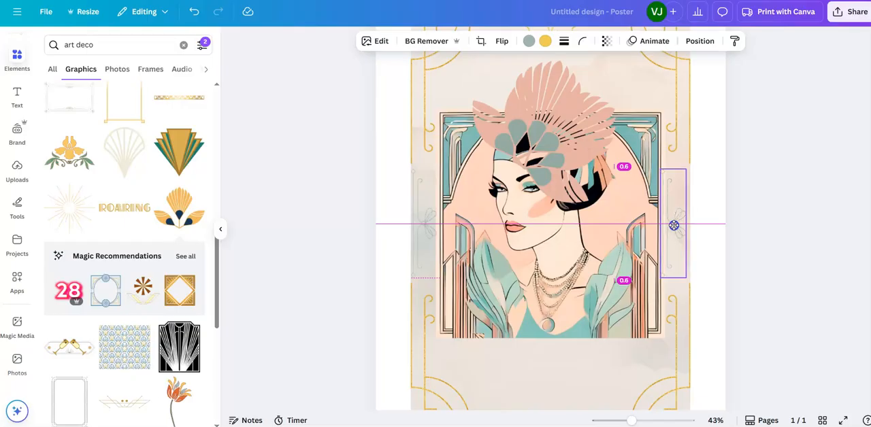
pyautogui.moveTo(674, 226); pyautogui.dragTo(674, 225)
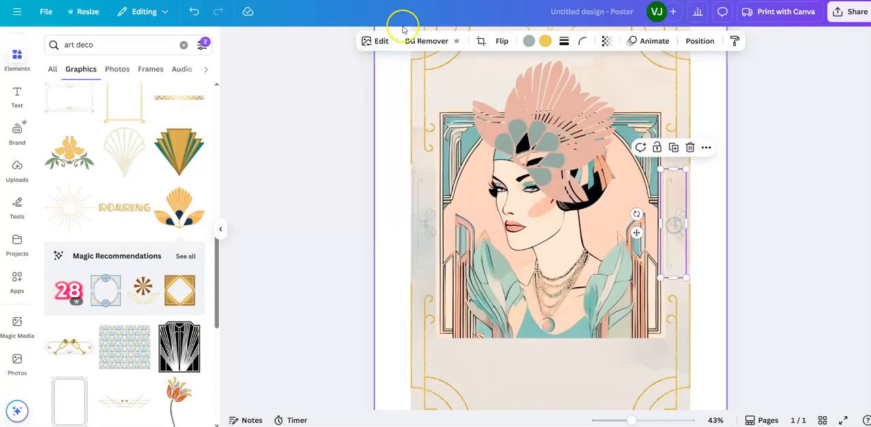
# Step: Try to mirror the right-hand ornament by flipping it horizontally
pyautogui.click(501, 41)
pyautogui.click(500, 67)
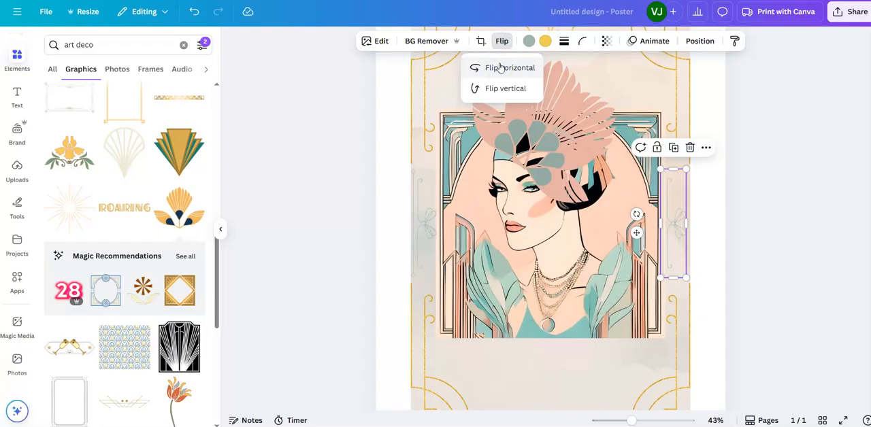
pyautogui.click(499, 67)
pyautogui.click(501, 68)
pyautogui.click(516, 67)
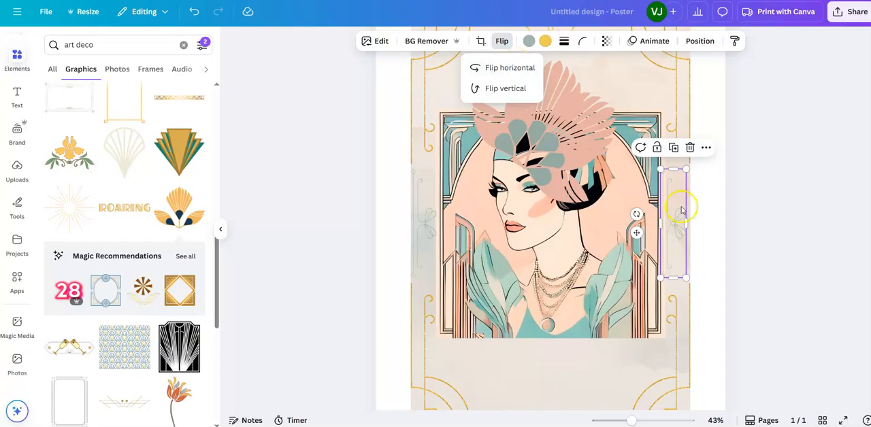
pyautogui.click(704, 228)
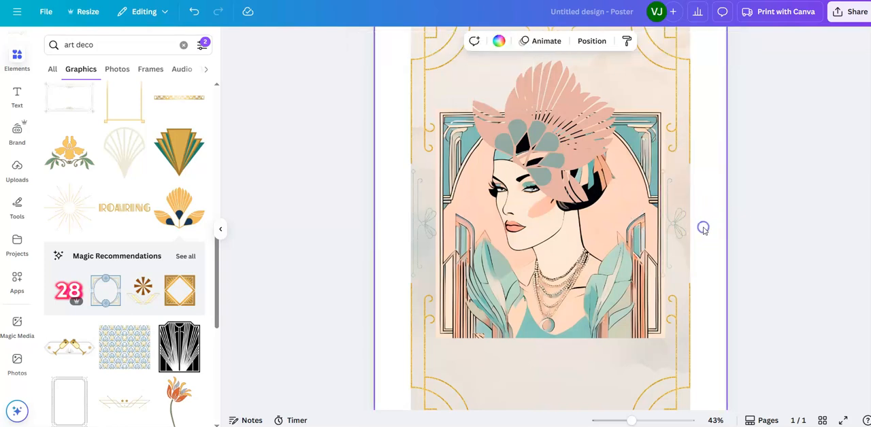
# Step: Rotate the right-hand ornament half a turn to mirror the left one, and align it with the background's right edge
pyautogui.click(674, 225)
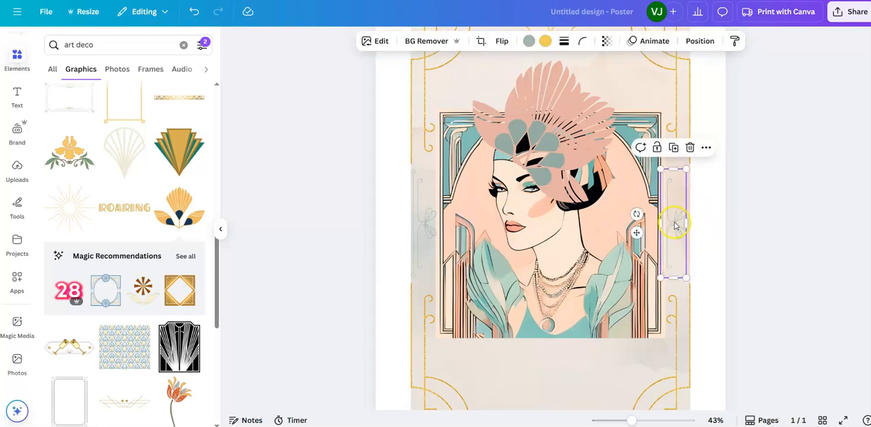
pyautogui.moveTo(636, 214); pyautogui.dragTo(682, 224)
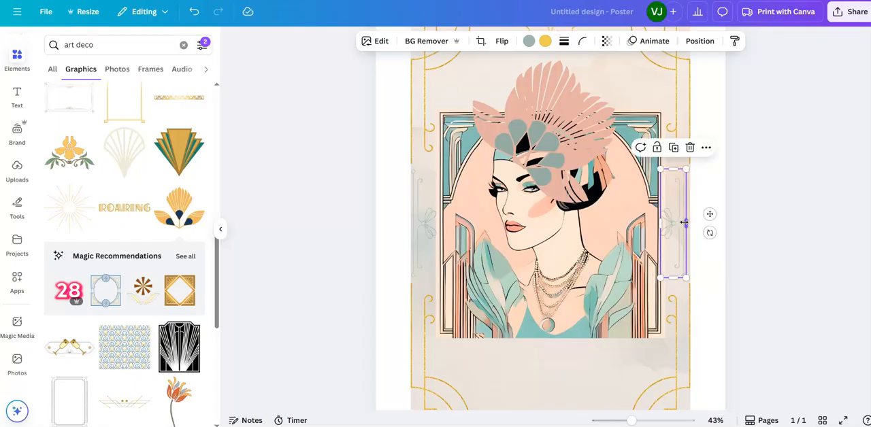
pyautogui.click(764, 285)
pyautogui.click(674, 239)
pyautogui.moveTo(671, 231); pyautogui.dragTo(672, 235)
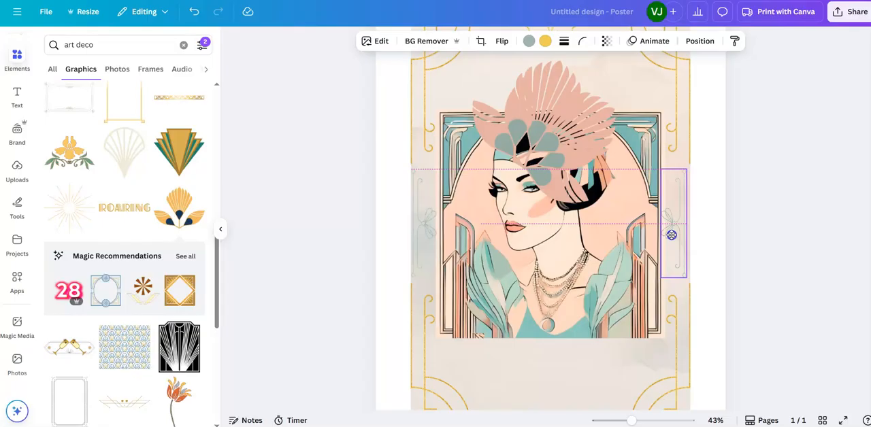
pyautogui.moveTo(671, 235); pyautogui.dragTo(673, 235)
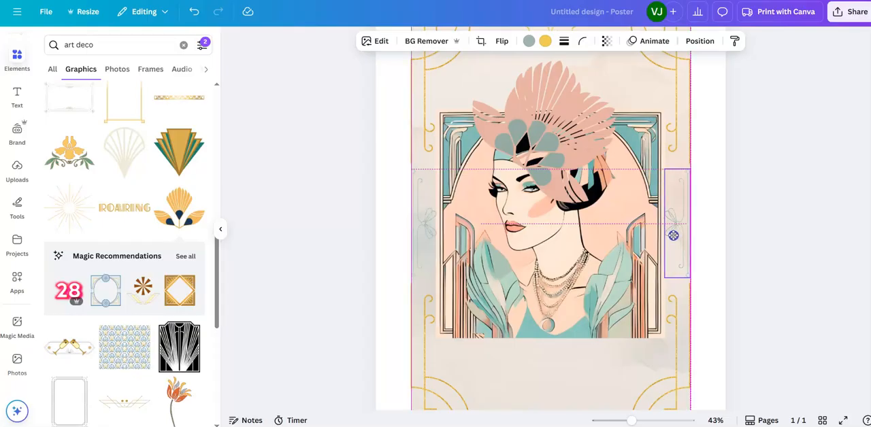
pyautogui.click(768, 261)
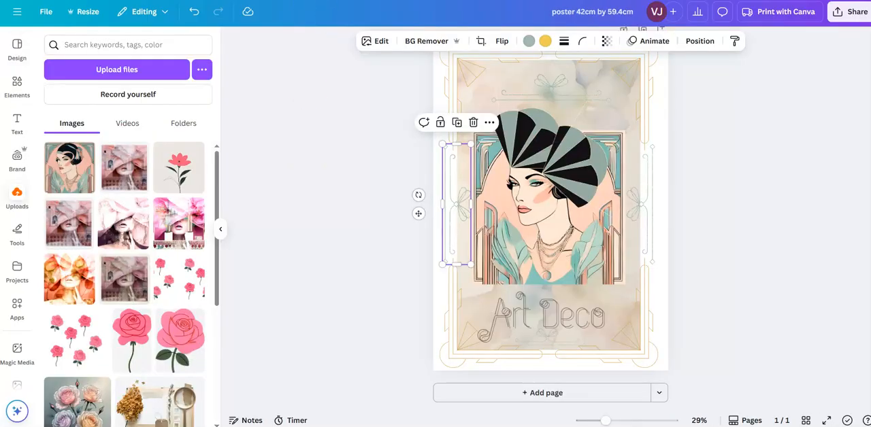
# Step: Select the Art Deco title in the reference poster, and search the new design's text fonts for "zag deco thin font"
pyautogui.click(526, 319)
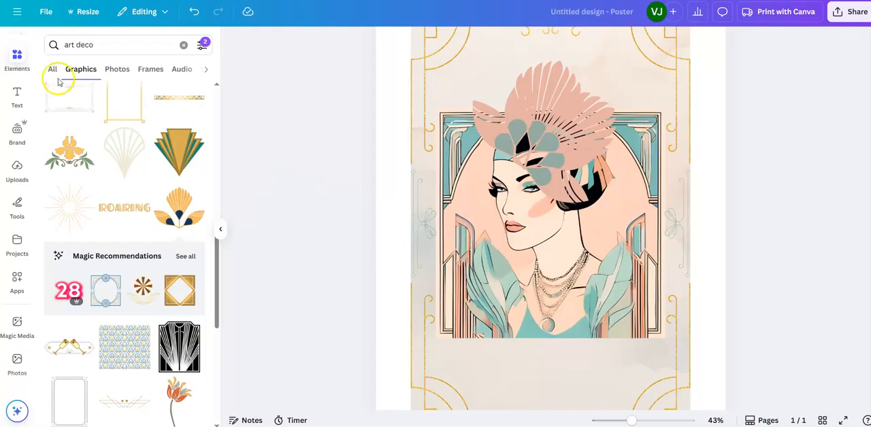
pyautogui.click(17, 95)
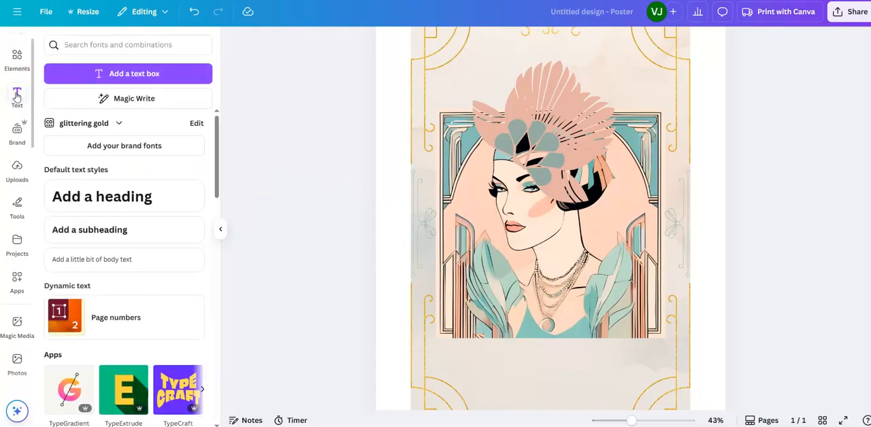
pyautogui.click(71, 45)
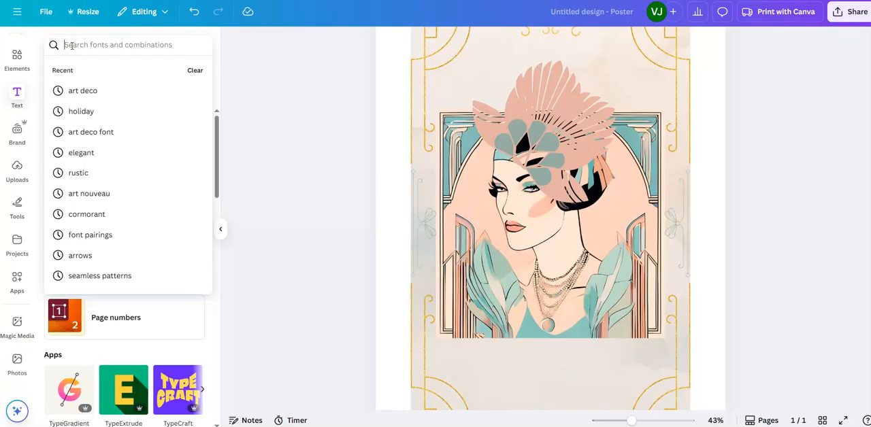
pyautogui.write('art deco thin font')
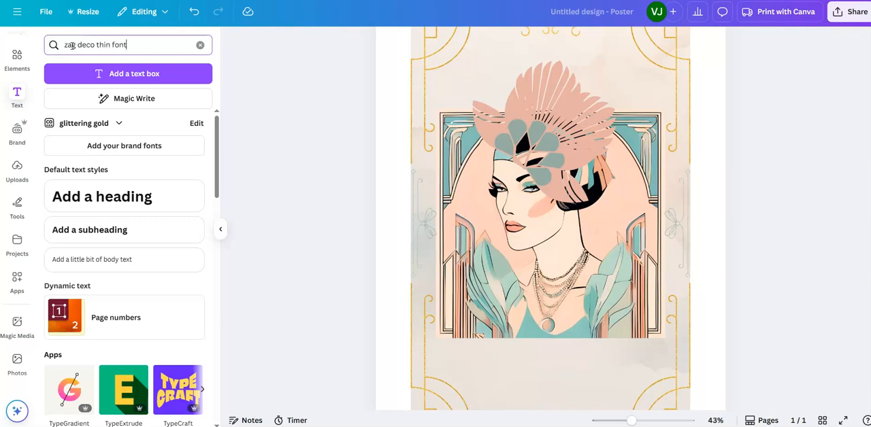
pyautogui.press('Return')
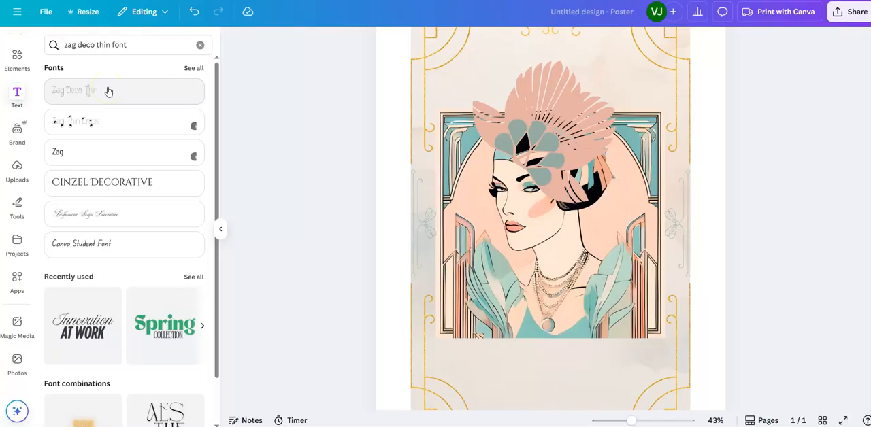
# Step: Add a text box in the Zag Thin Drops font and move it below the woman's portrait
pyautogui.click(117, 125)
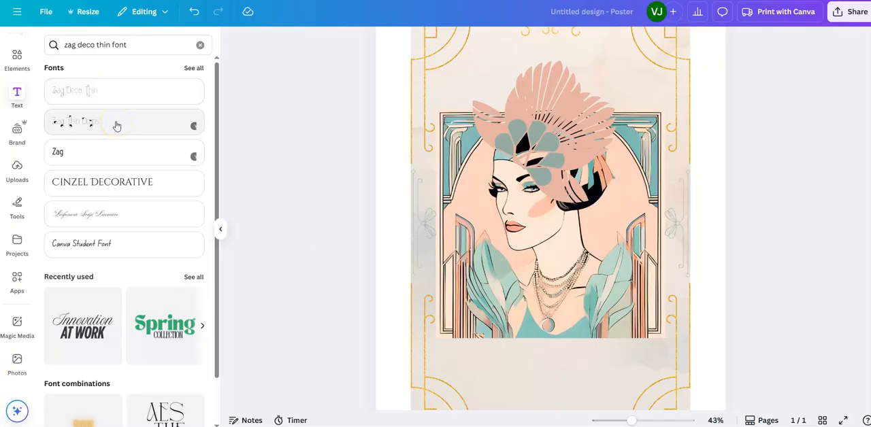
pyautogui.click(117, 125)
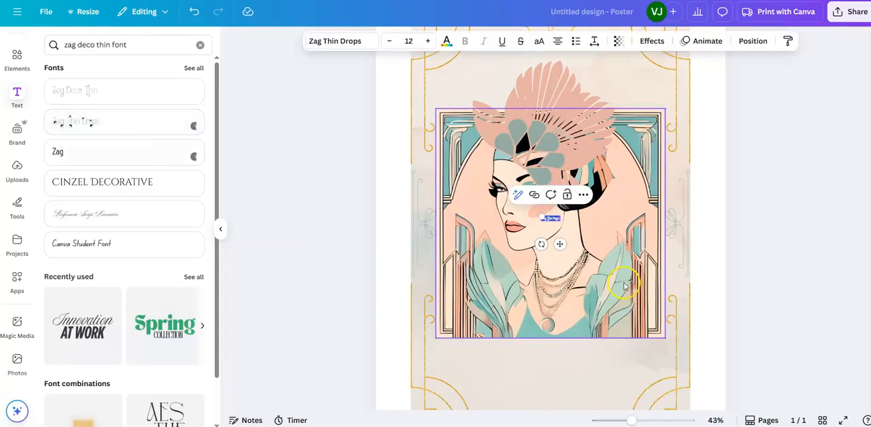
pyautogui.moveTo(561, 243); pyautogui.dragTo(561, 391)
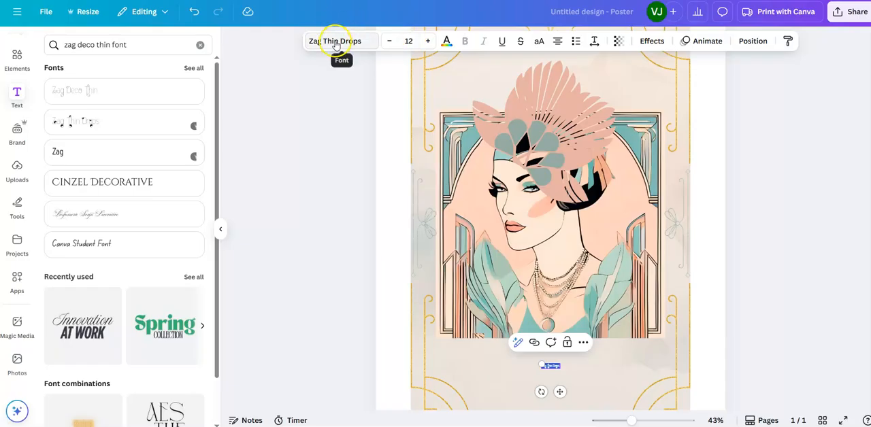
# Step: Enlarge the Zag Thin Drops text below the portrait to font size 80
pyautogui.click(410, 40)
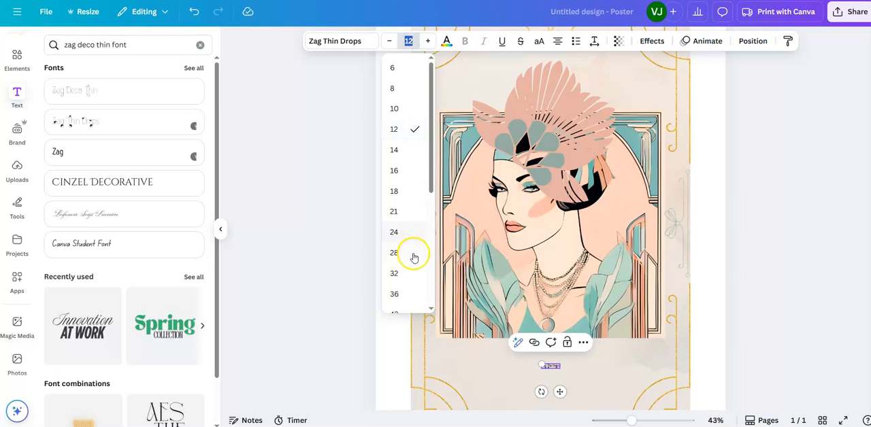
pyautogui.moveTo(429, 187); pyautogui.dragTo(434, 219)
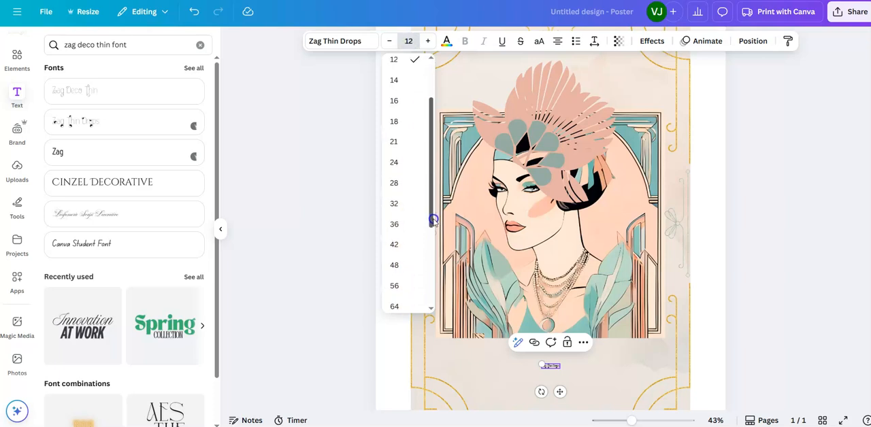
pyautogui.click(391, 245)
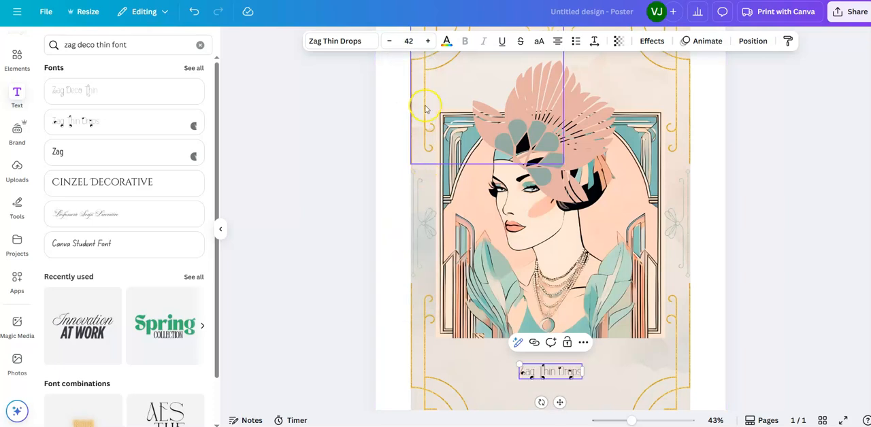
pyautogui.click(408, 41)
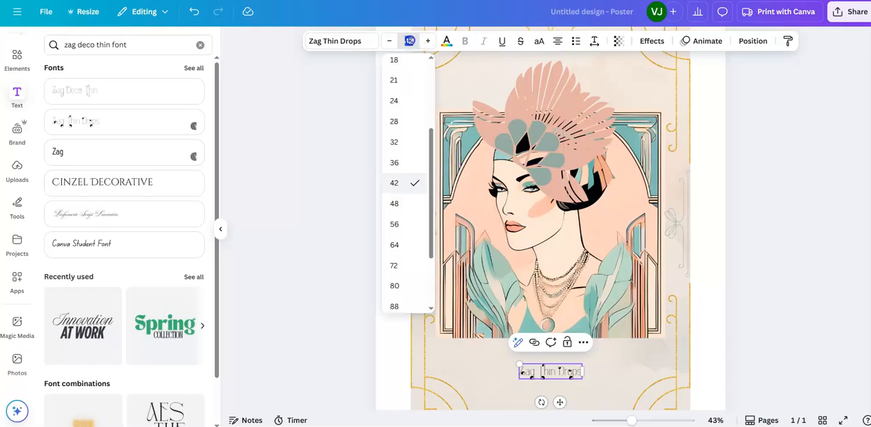
pyautogui.click(399, 286)
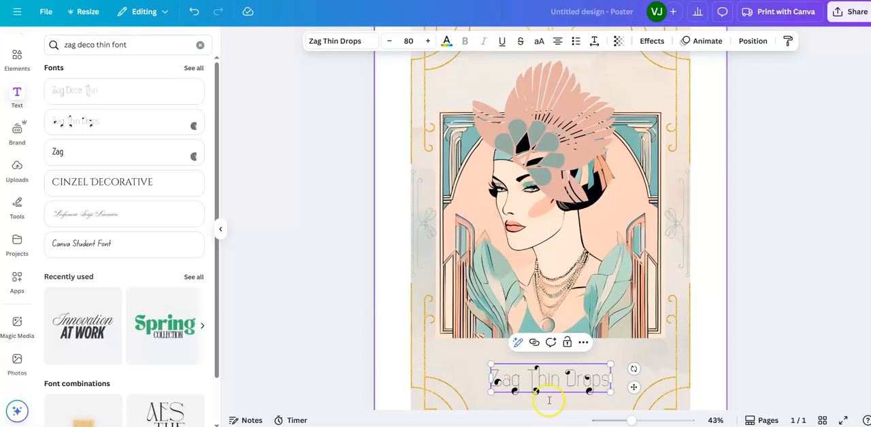
# Step: Color the Zag Thin Drops text below the portrait with the grey-green taken from the portrait's photo colors
pyautogui.click(818, 301)
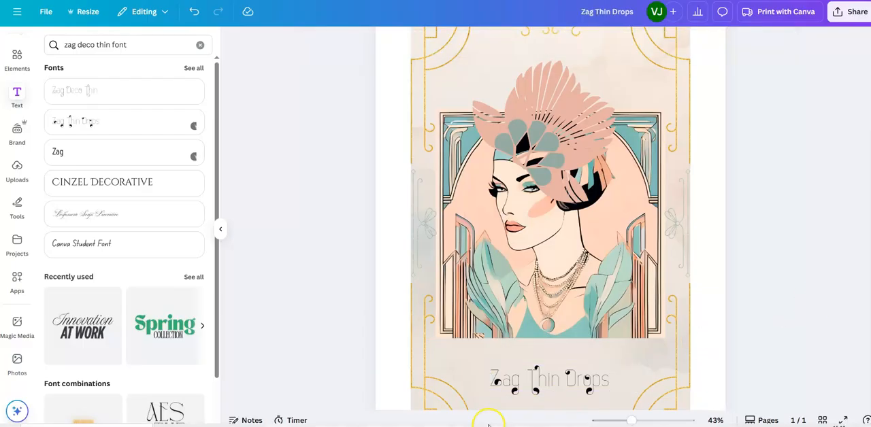
pyautogui.click(552, 380)
pyautogui.moveTo(552, 379); pyautogui.dragTo(550, 378)
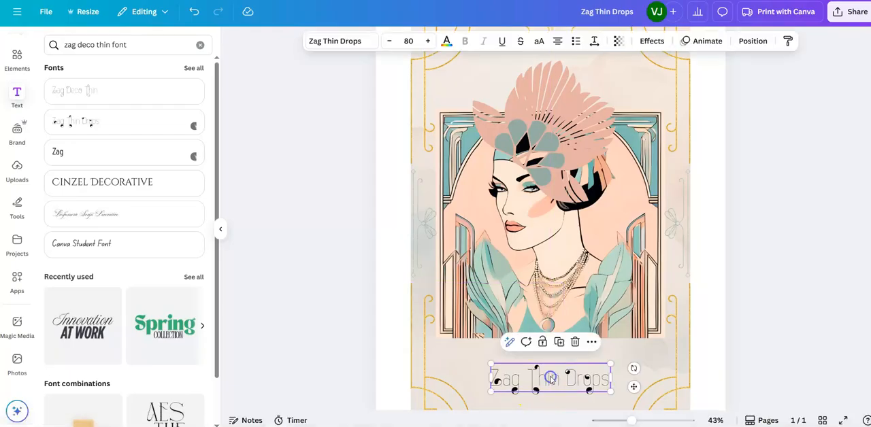
pyautogui.doubleClick(607, 383)
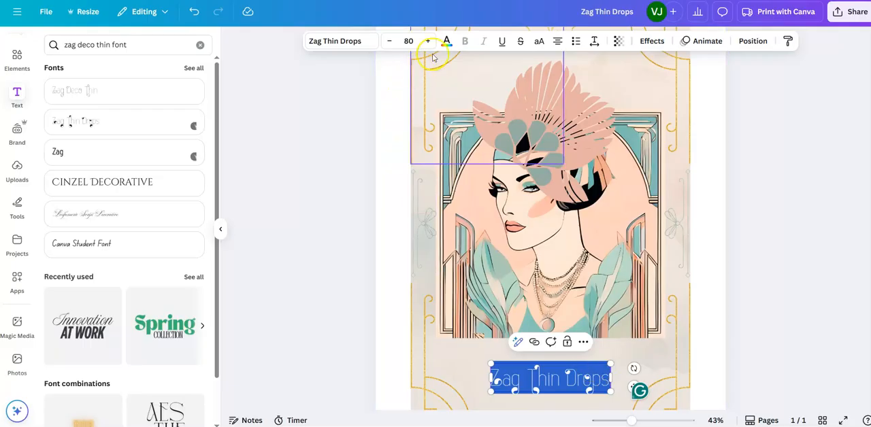
pyautogui.click(447, 39)
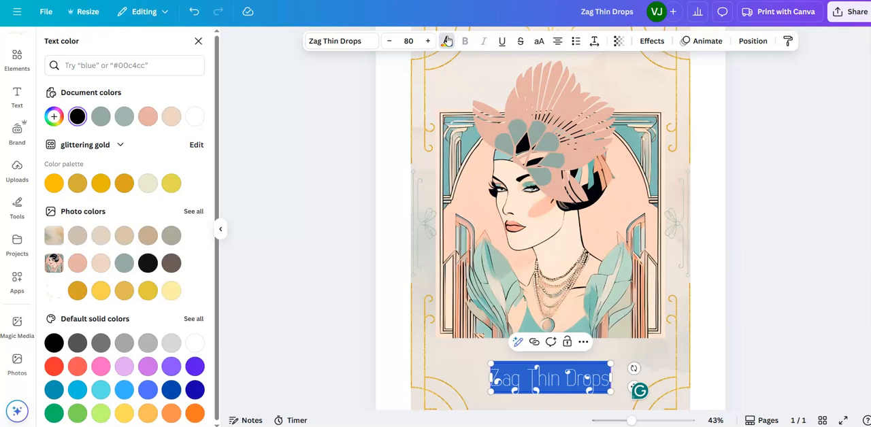
pyautogui.click(124, 264)
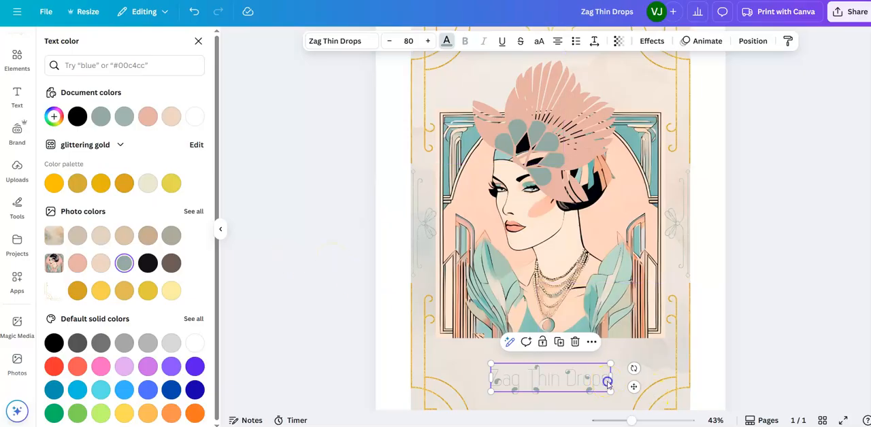
# Step: Recolor the Zag Thin Drops text with the dark brown from the portrait's photo colors
pyautogui.tripleClick(607, 383)
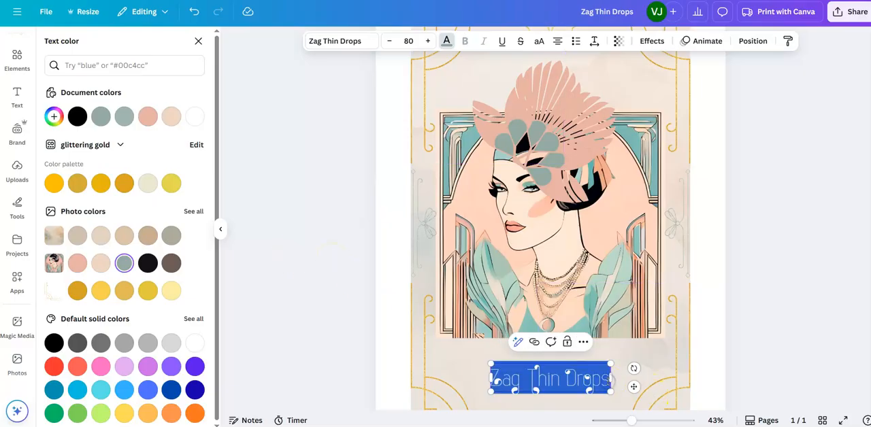
pyautogui.click(446, 41)
pyautogui.click(446, 40)
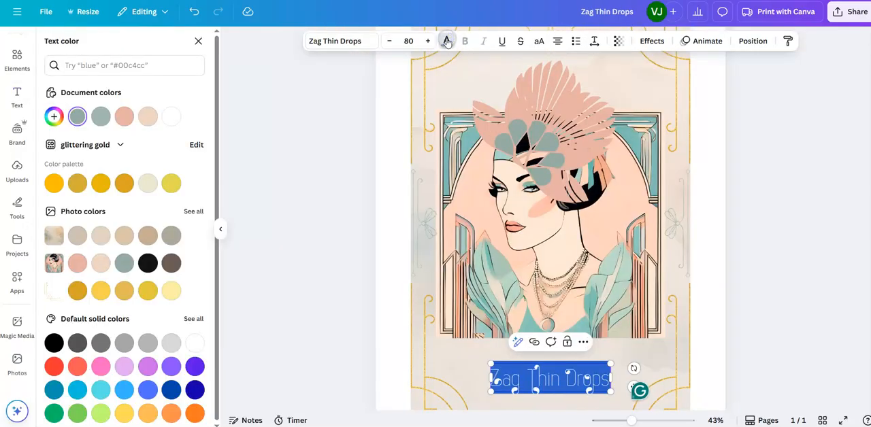
pyautogui.click(172, 263)
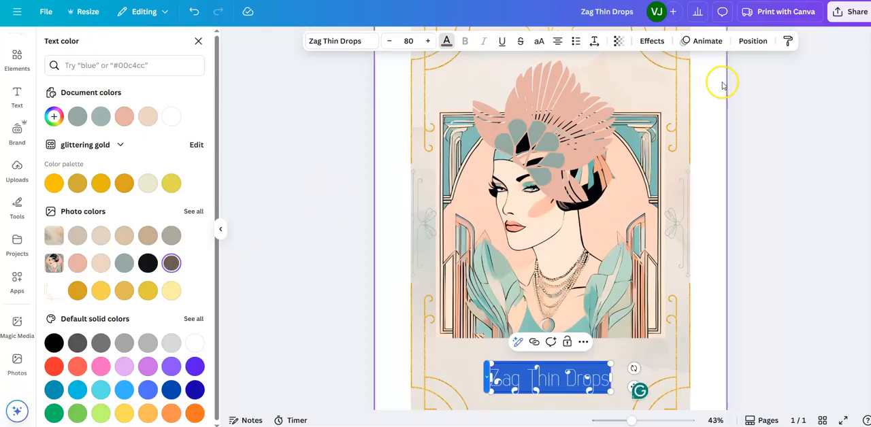
# Step: Try the Echo and Outline effects on the Zag Thin Drops text, and apply the Hollow effect instead
pyautogui.click(655, 41)
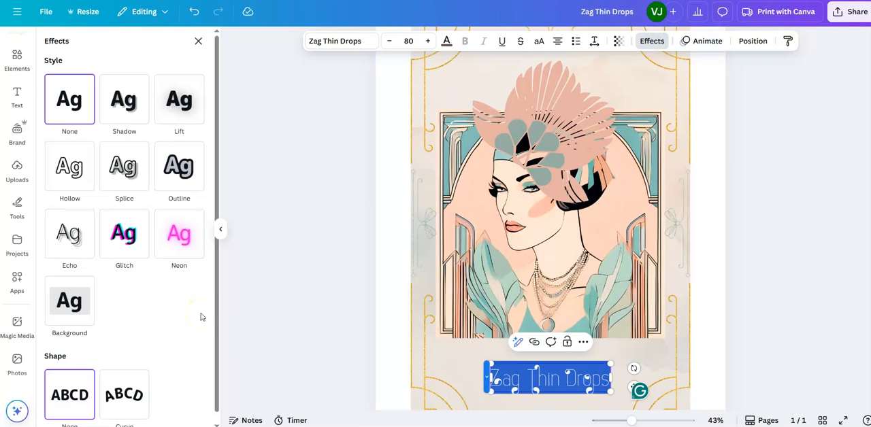
pyautogui.click(56, 240)
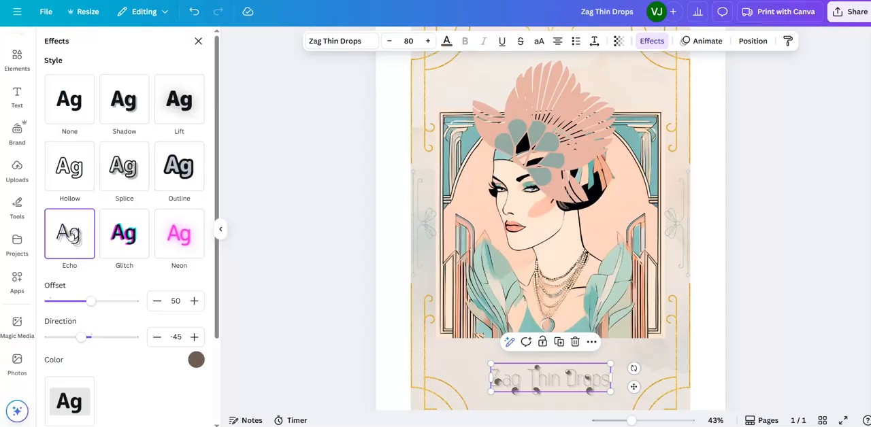
pyautogui.click(68, 98)
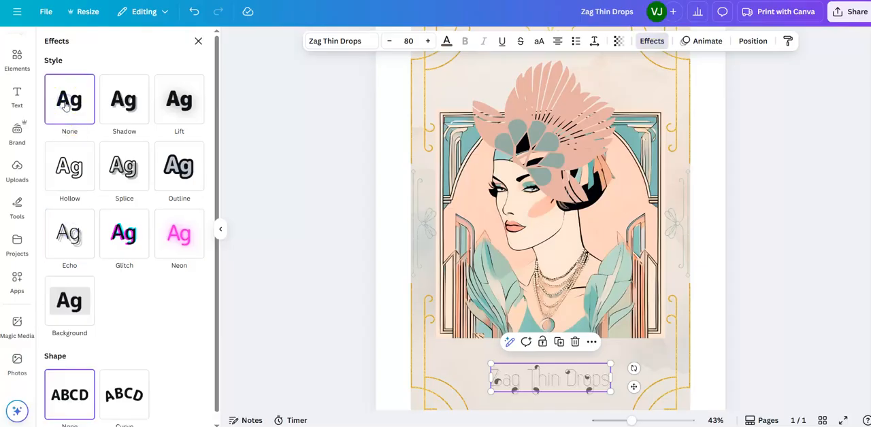
pyautogui.click(181, 167)
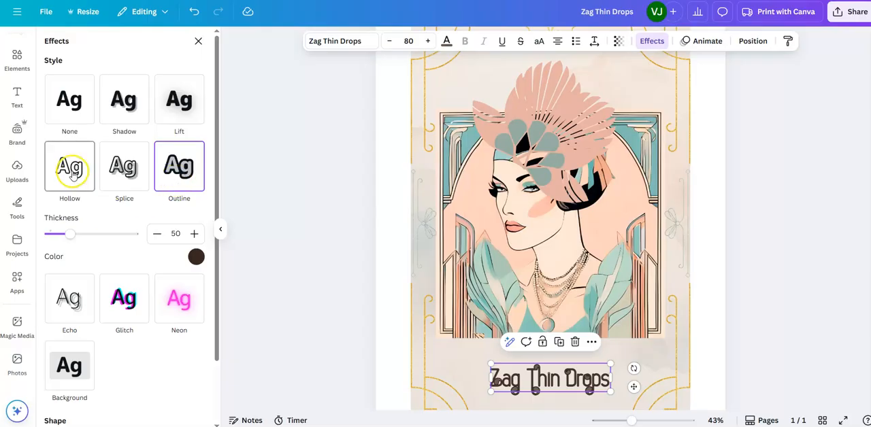
pyautogui.click(72, 171)
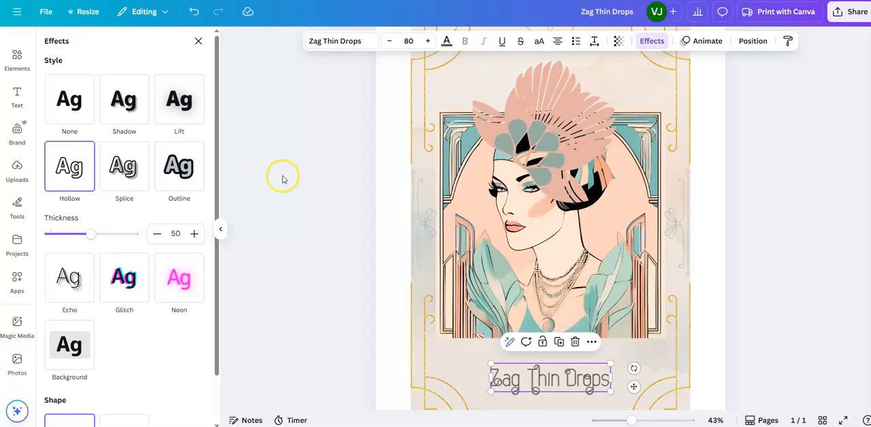
# Step: Enlarge the hollow Zag Thin Drops text to font size 104
pyautogui.click(409, 41)
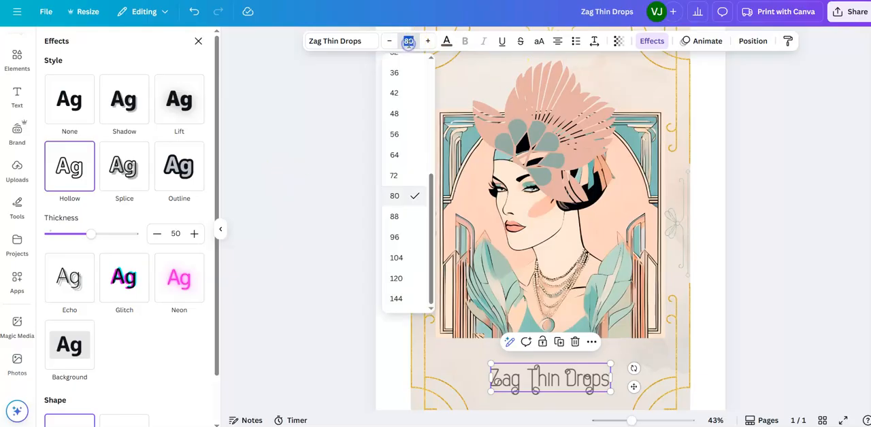
pyautogui.click(398, 237)
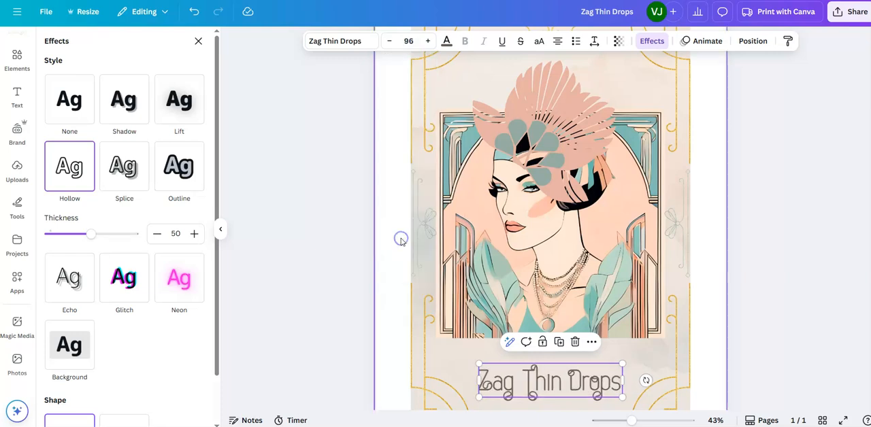
pyautogui.click(409, 41)
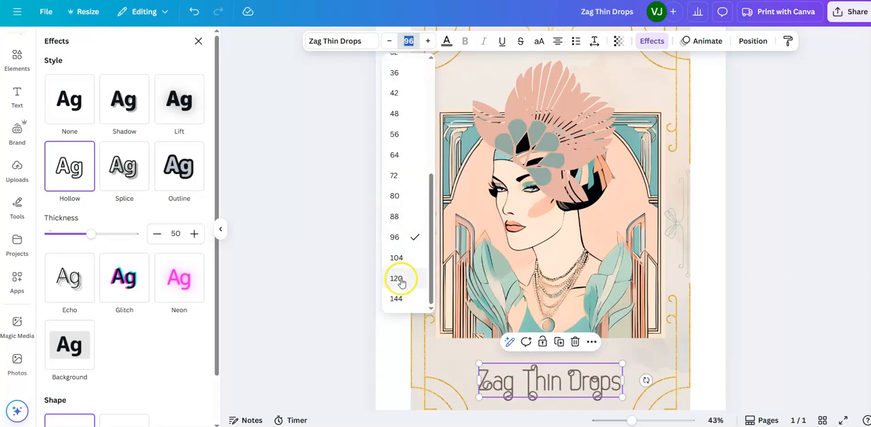
pyautogui.click(397, 258)
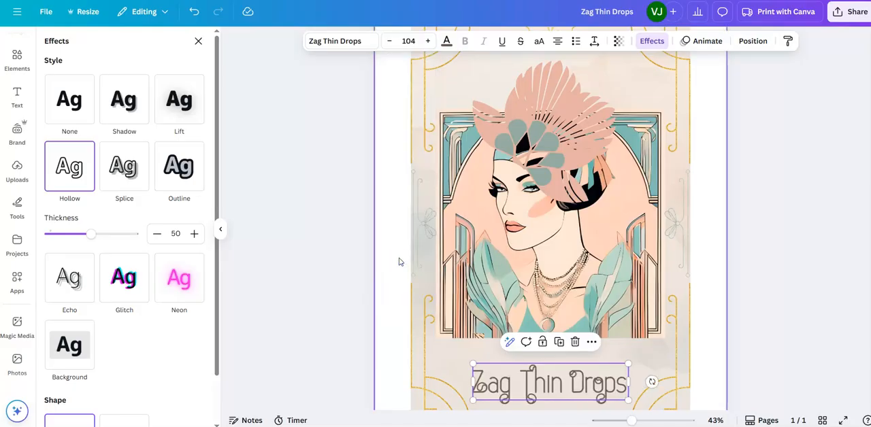
pyautogui.click(712, 301)
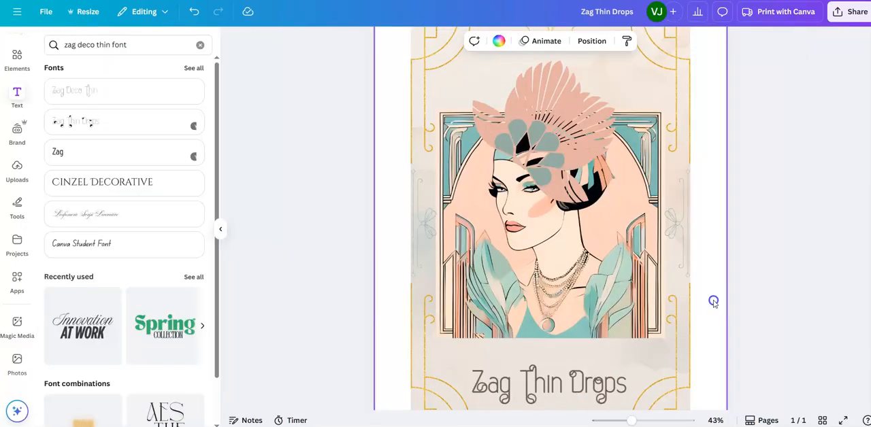
pyautogui.click(816, 270)
# Step: Change the hollow text's color to the grey-green from the portrait's photo colors
pyautogui.scroll(-2, 816, 270)
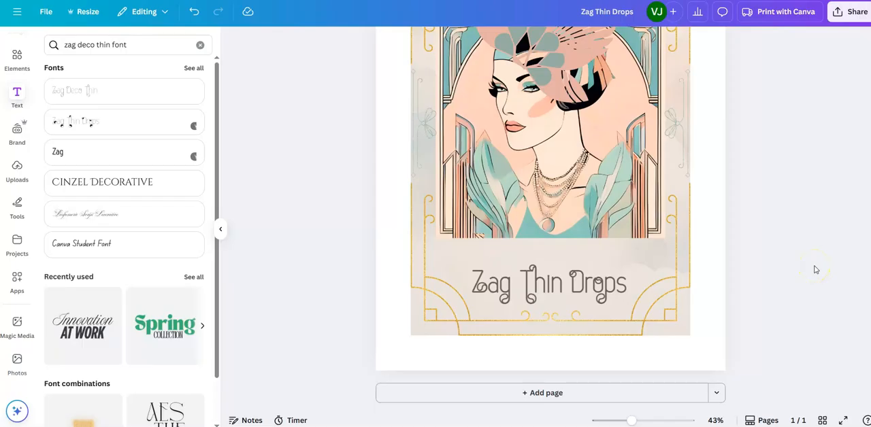
pyautogui.moveTo(632, 420); pyautogui.dragTo(619, 421)
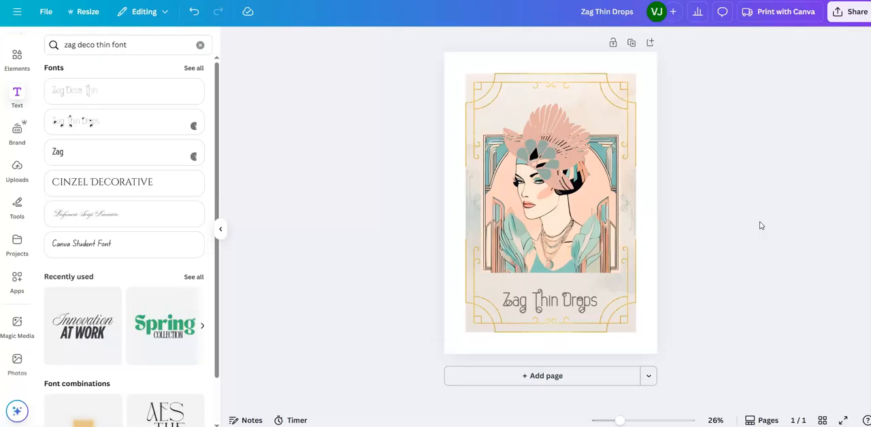
pyautogui.click(582, 304)
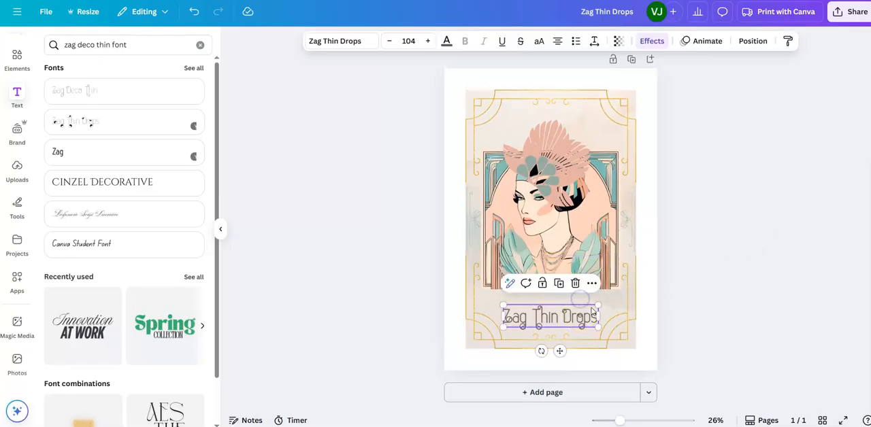
pyautogui.doubleClick(596, 323)
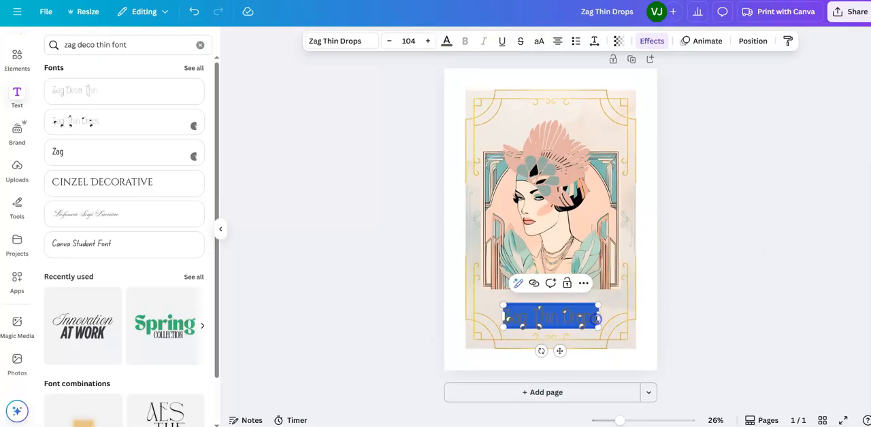
pyautogui.click(446, 41)
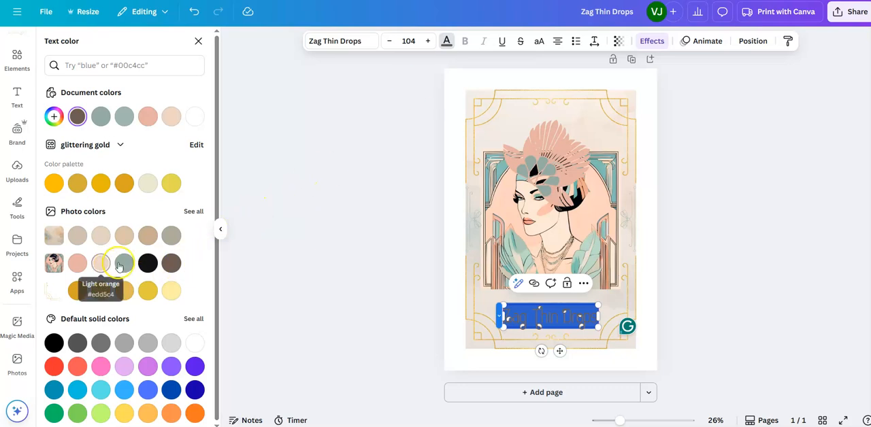
pyautogui.click(124, 264)
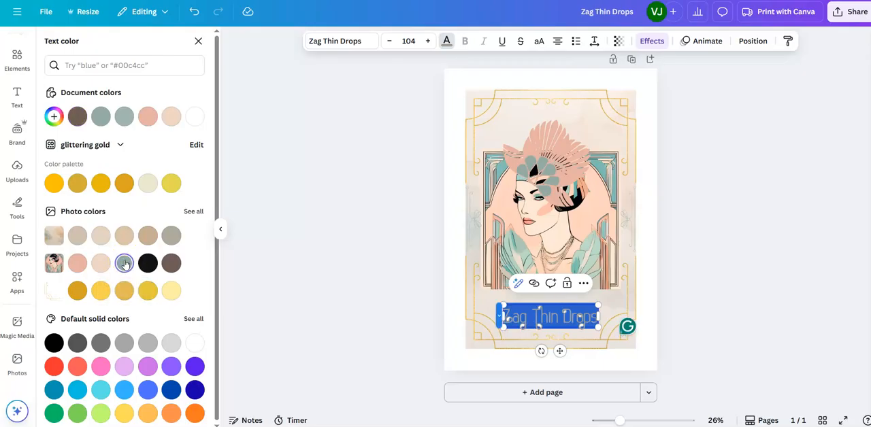
pyautogui.press('Escape')
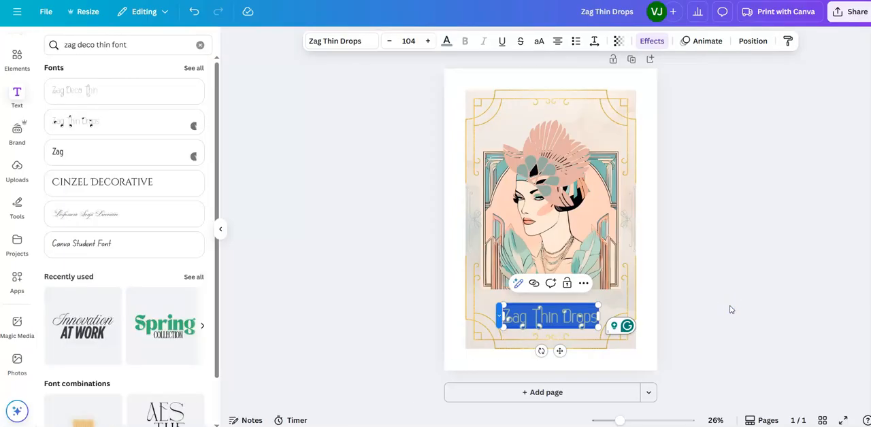
pyautogui.click(647, 318)
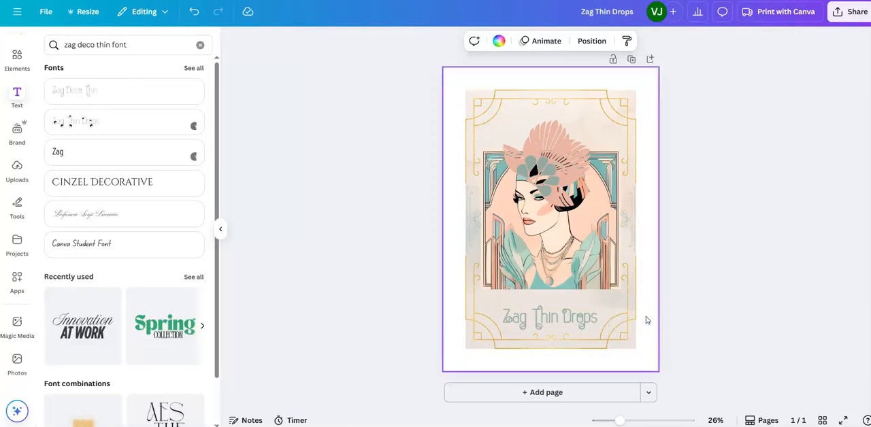
# Step: Replace the Zag Thin Drops wording below the portrait with "Art Deco", using two spaces between the words
pyautogui.click(564, 317)
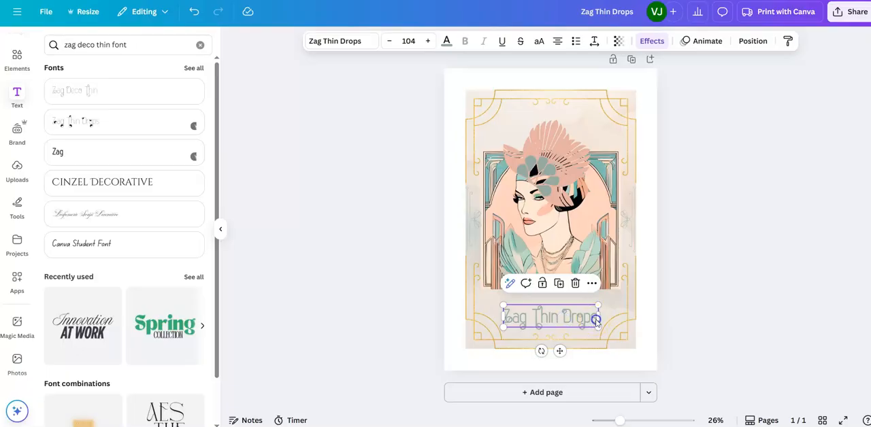
pyautogui.doubleClick(596, 320)
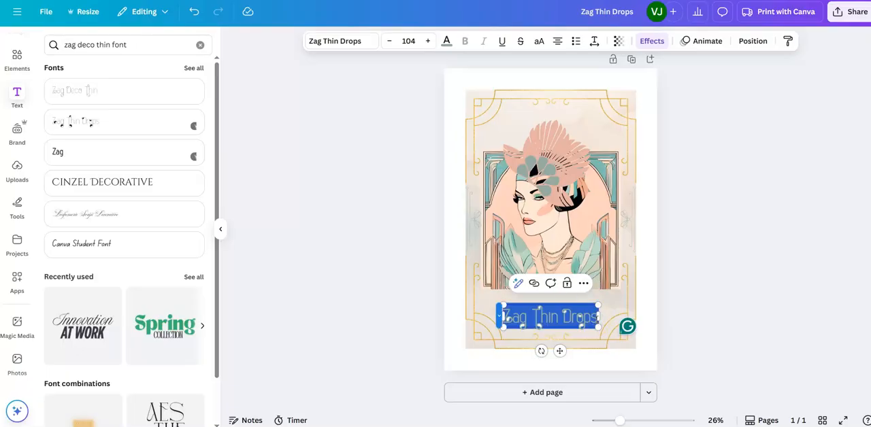
pyautogui.write('Art')
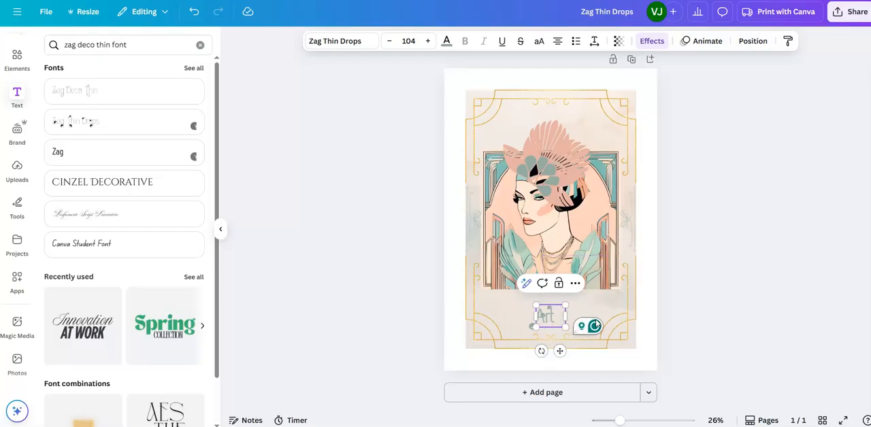
pyautogui.write('  Deco')
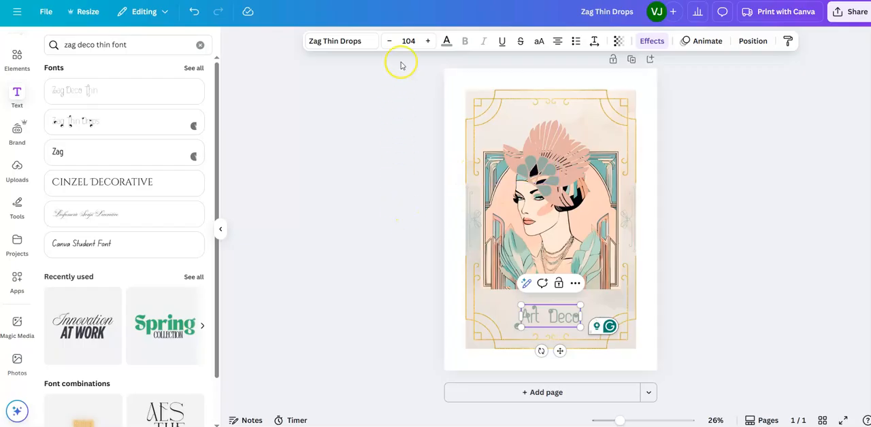
# Step: Enlarge the Art Deco title to font size 144 and move it slightly up, centered horizontally below the portrait
pyautogui.click(409, 40)
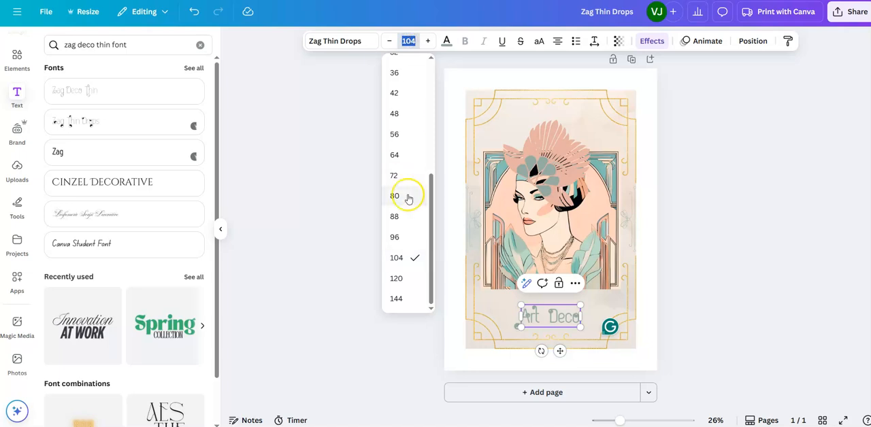
pyautogui.click(397, 278)
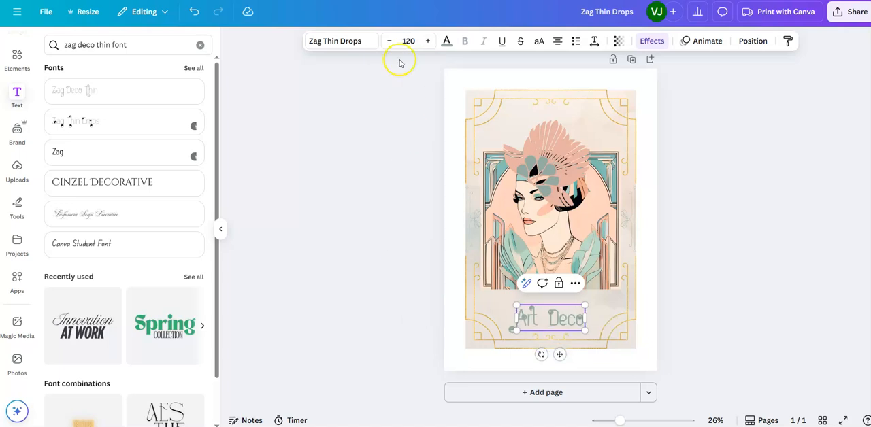
pyautogui.click(407, 39)
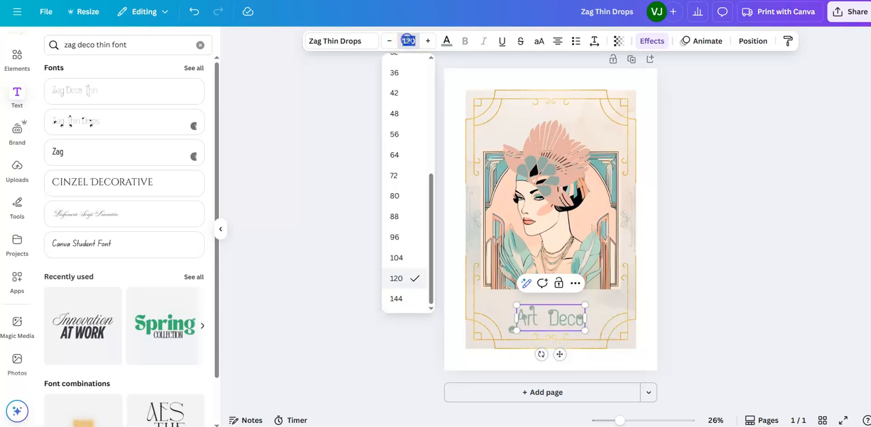
pyautogui.click(407, 296)
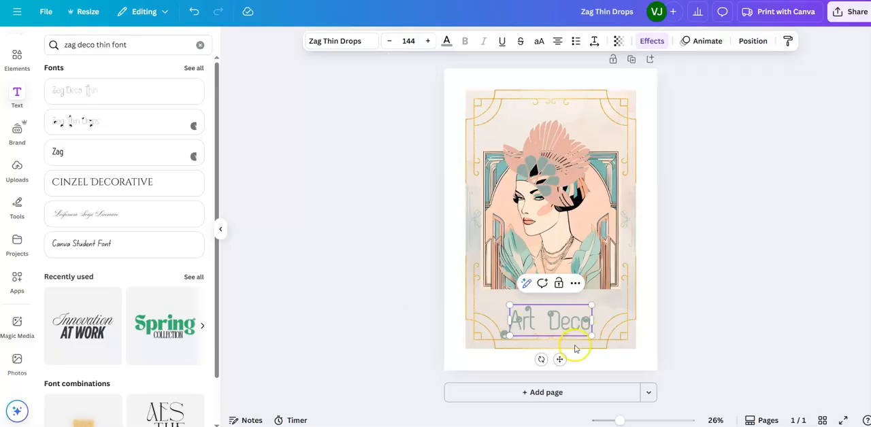
pyautogui.moveTo(560, 359); pyautogui.dragTo(561, 358)
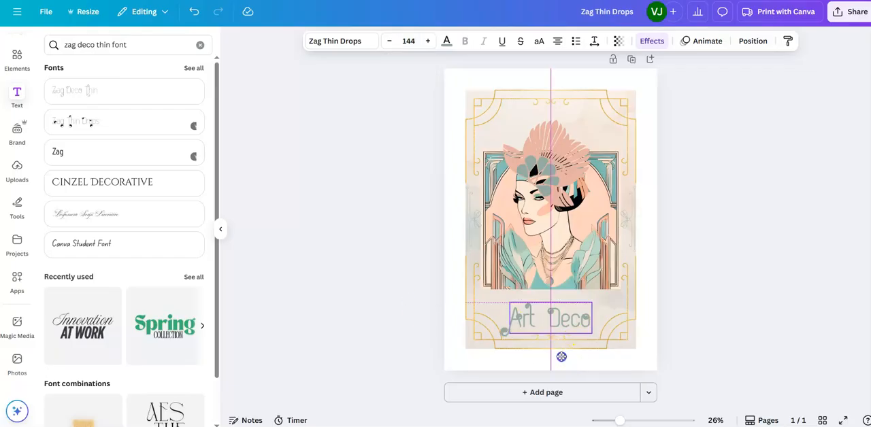
# Step: Move the Art Deco title slightly up below the portrait
pyautogui.click(712, 305)
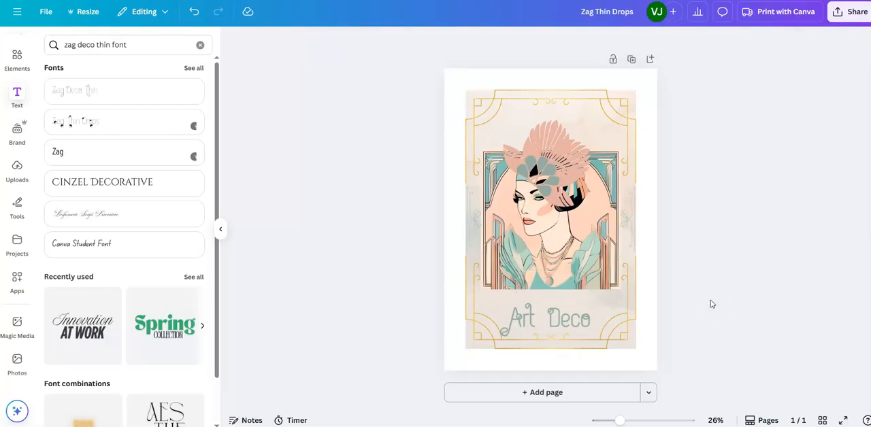
pyautogui.click(563, 321)
pyautogui.moveTo(564, 321); pyautogui.dragTo(563, 316)
pyautogui.click(717, 279)
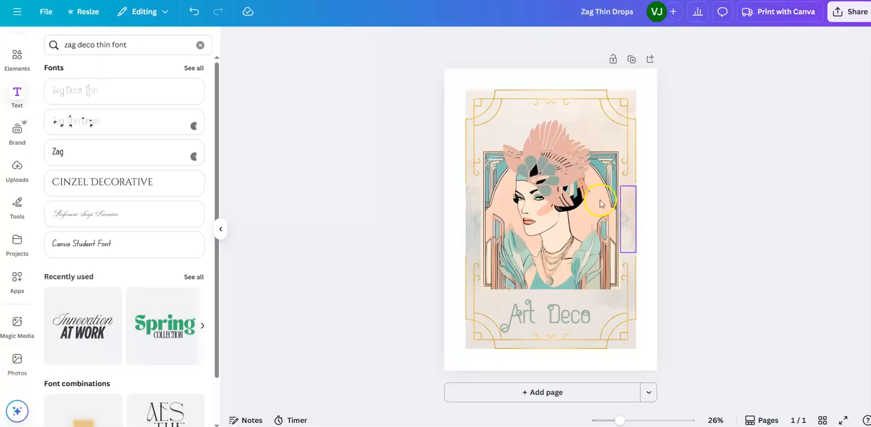
pyautogui.click(571, 180)
pyautogui.rightClick(570, 180)
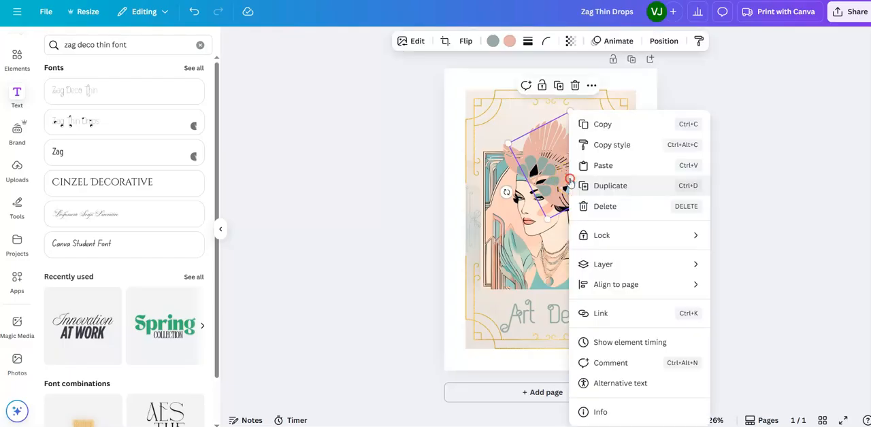
pyautogui.click(585, 125)
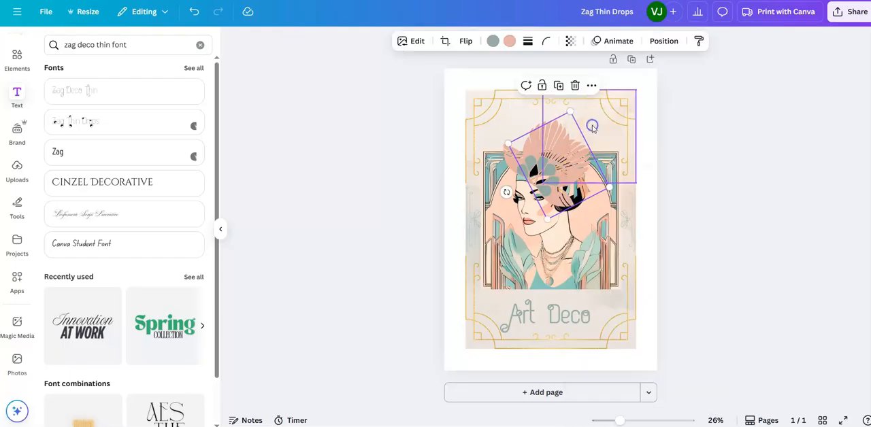
pyautogui.rightClick(602, 205)
pyautogui.click(634, 124)
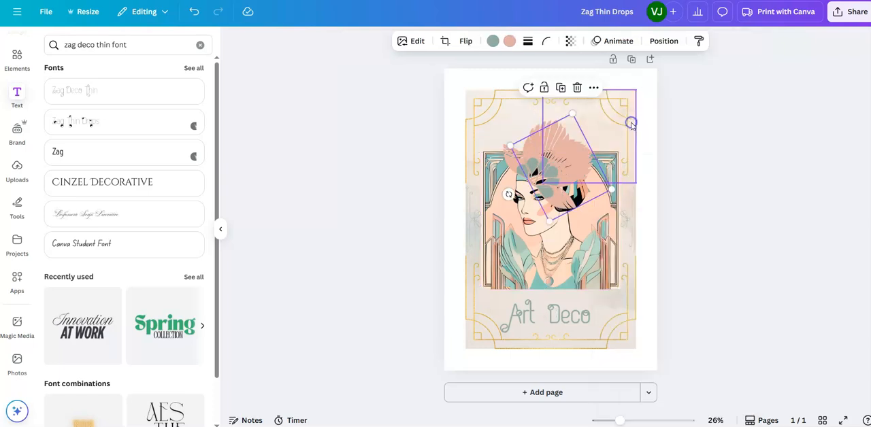
pyautogui.rightClick(582, 169)
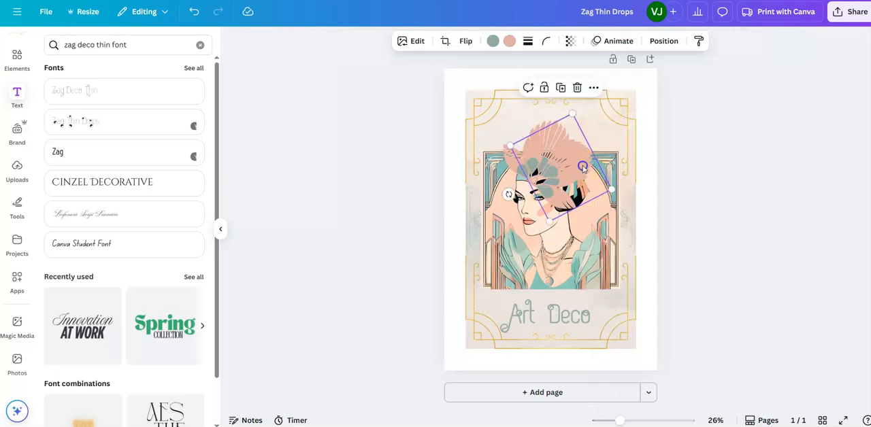
pyautogui.moveTo(583, 169); pyautogui.dragTo(601, 184)
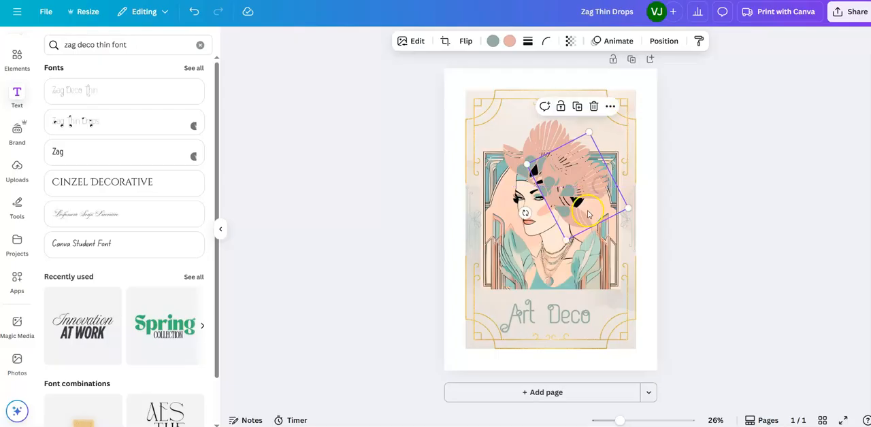
pyautogui.moveTo(525, 213); pyautogui.dragTo(525, 202)
pyautogui.moveTo(589, 180)
pyautogui.mouseDown()
pyautogui.moveTo(580, 197)
pyautogui.moveTo(598, 191)
pyautogui.moveTo(589, 174)
pyautogui.moveTo(601, 116)
pyautogui.moveTo(596, 182)
pyautogui.moveTo(583, 174)
pyautogui.mouseUp()
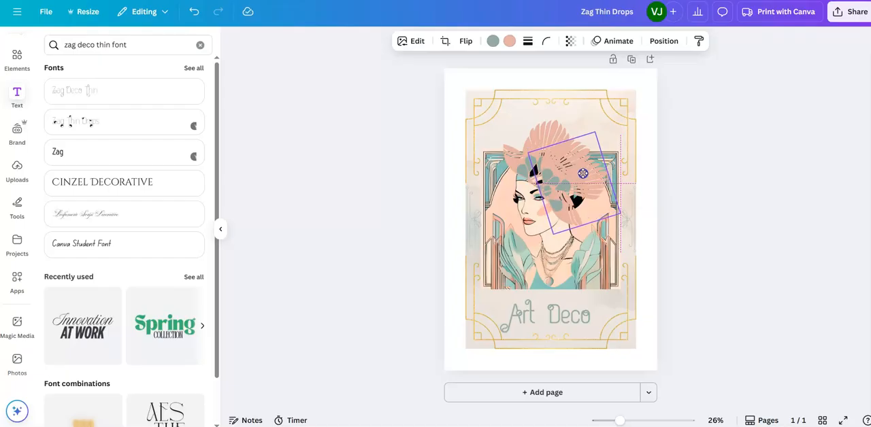
pyautogui.moveTo(583, 173); pyautogui.dragTo(583, 175)
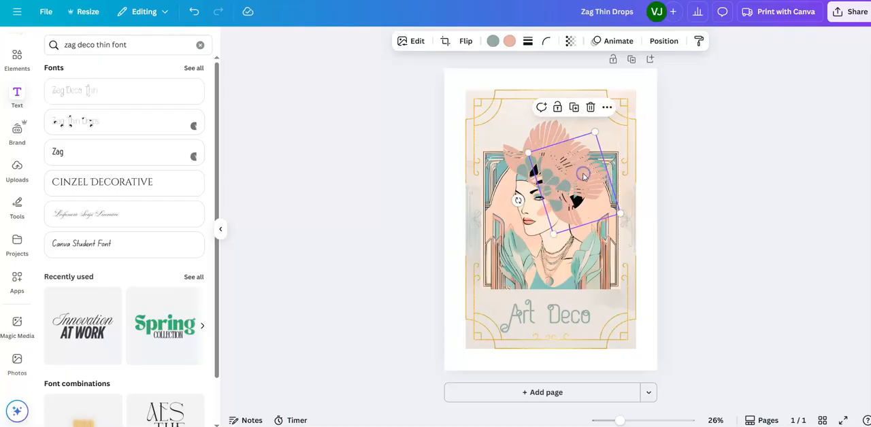
pyautogui.click(559, 192)
pyautogui.press('Delete')
pyautogui.click(686, 254)
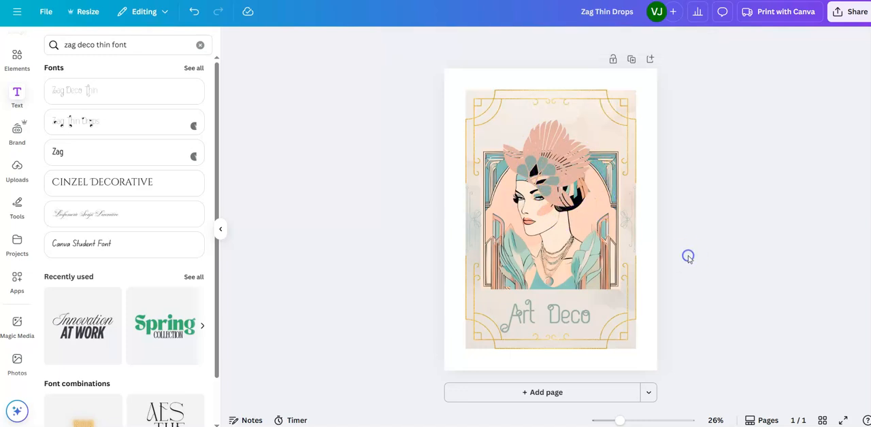
# Step: Enlarge the right feather fan on the woman's headdress and shift it slightly up and right
pyautogui.click(584, 179)
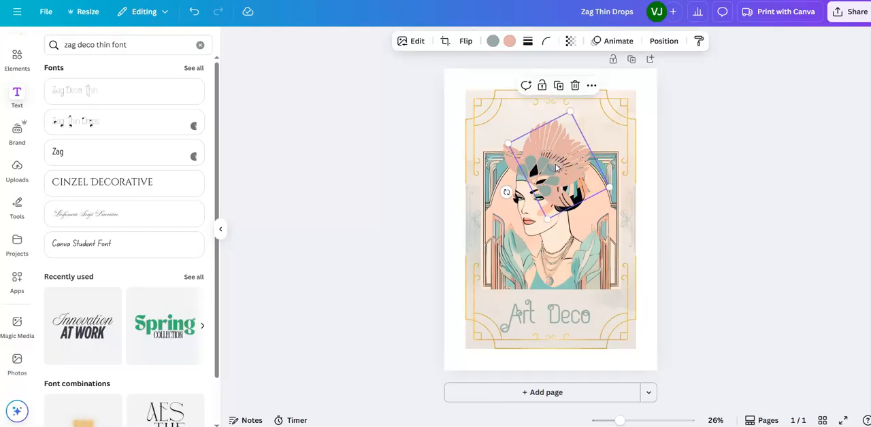
pyautogui.click(611, 185)
pyautogui.moveTo(612, 186); pyautogui.dragTo(628, 198)
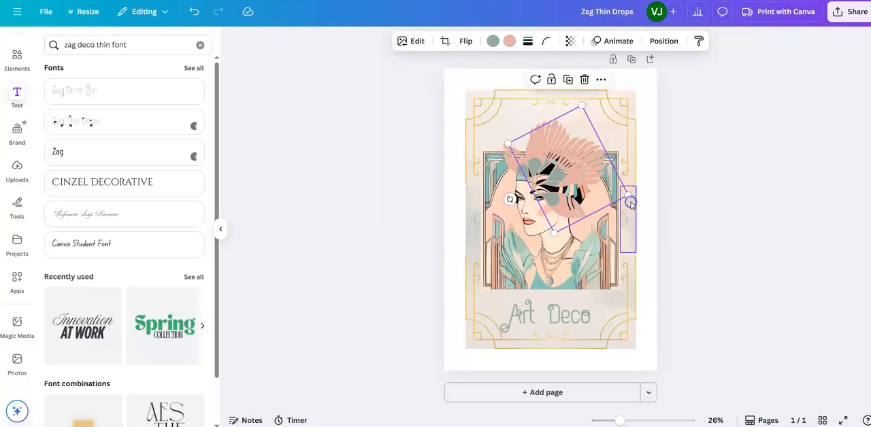
pyautogui.moveTo(577, 182); pyautogui.dragTo(580, 178)
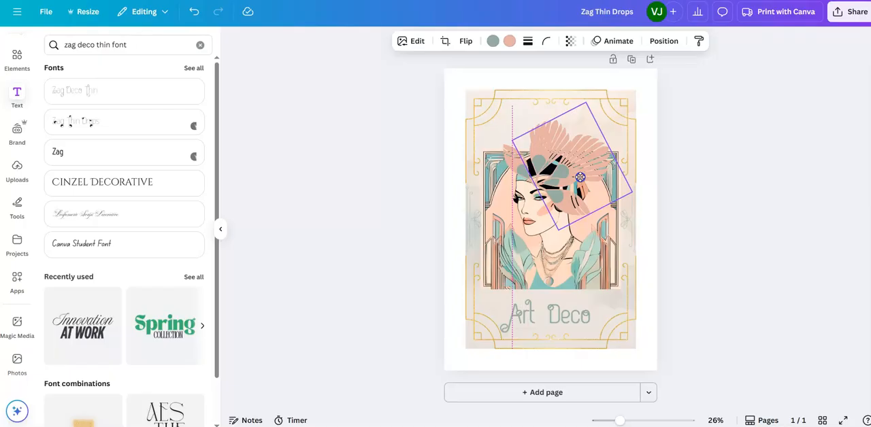
pyautogui.moveTo(580, 177); pyautogui.dragTo(580, 177)
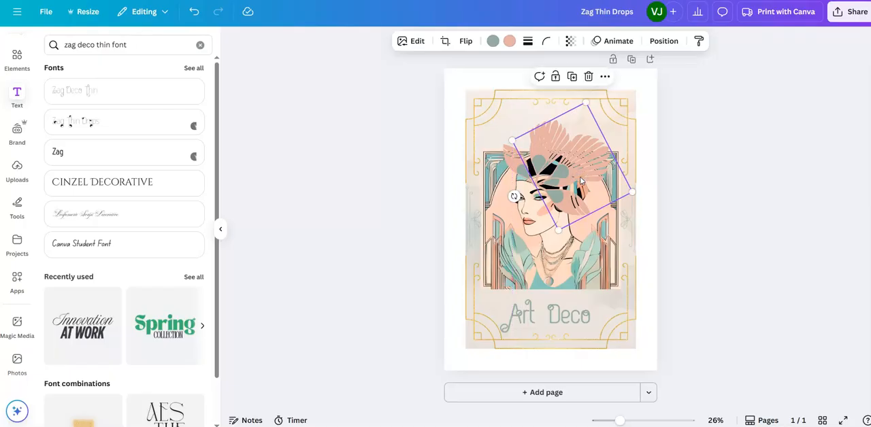
# Step: Enlarge the left feather fan on the headdress to about 18.6 wide by 15.3 high
pyautogui.click(518, 160)
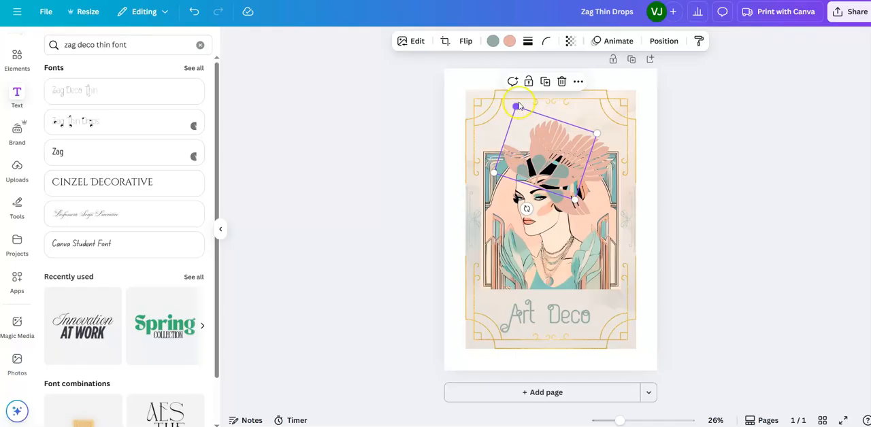
pyautogui.moveTo(518, 106); pyautogui.dragTo(514, 99)
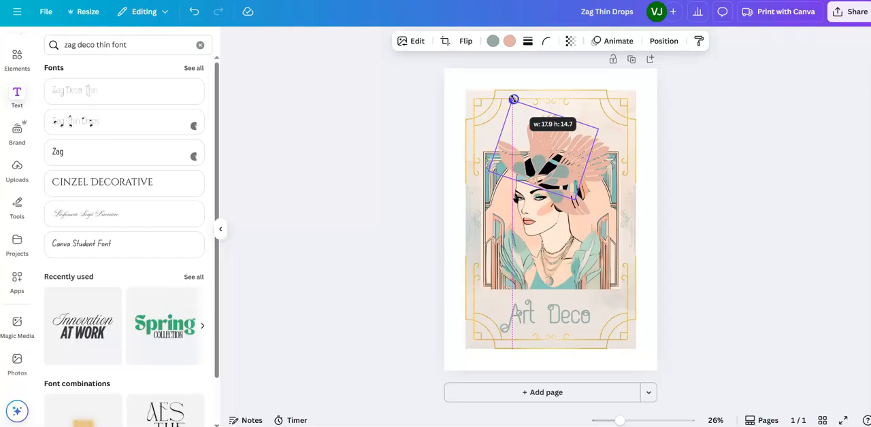
pyautogui.moveTo(514, 100); pyautogui.dragTo(511, 95)
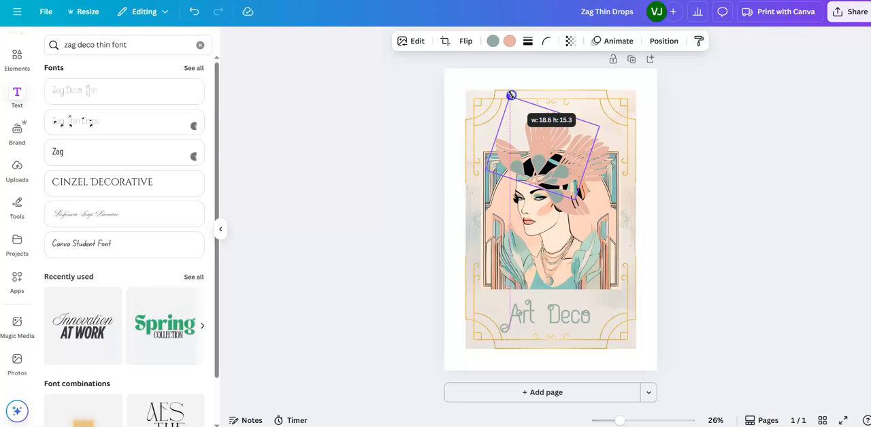
pyautogui.moveTo(511, 96); pyautogui.dragTo(511, 96)
# Step: Shrink the right feather fan slightly and enlarge the left feather fan a little more
pyautogui.click(609, 166)
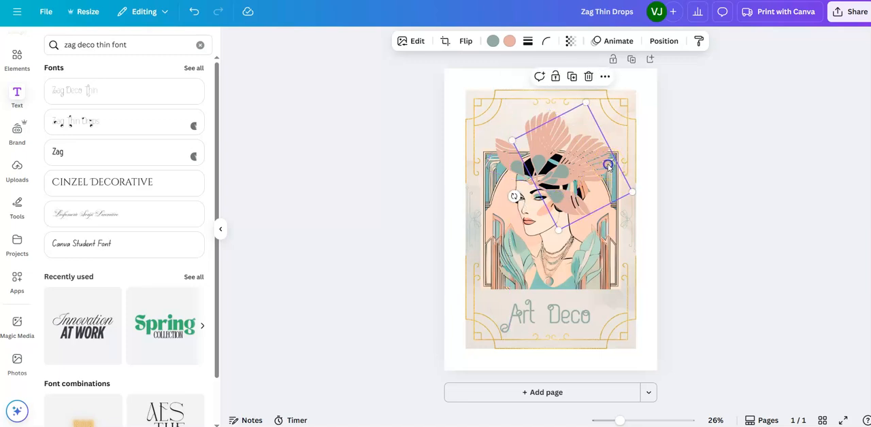
pyautogui.moveTo(585, 102); pyautogui.dragTo(588, 105)
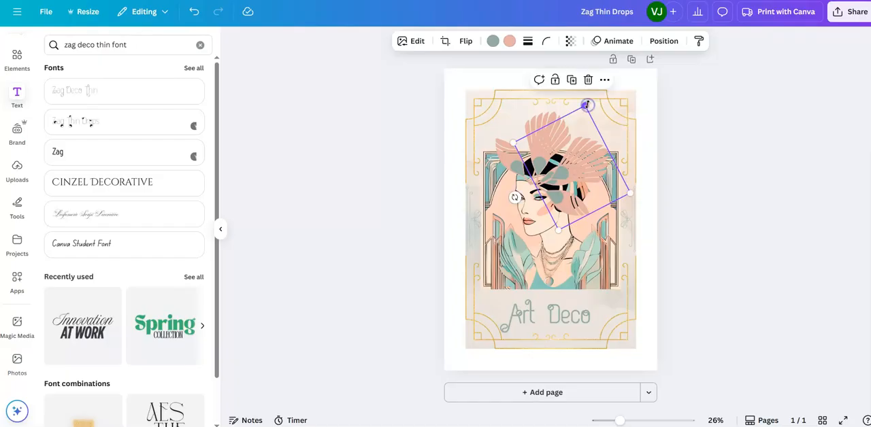
pyautogui.click(529, 120)
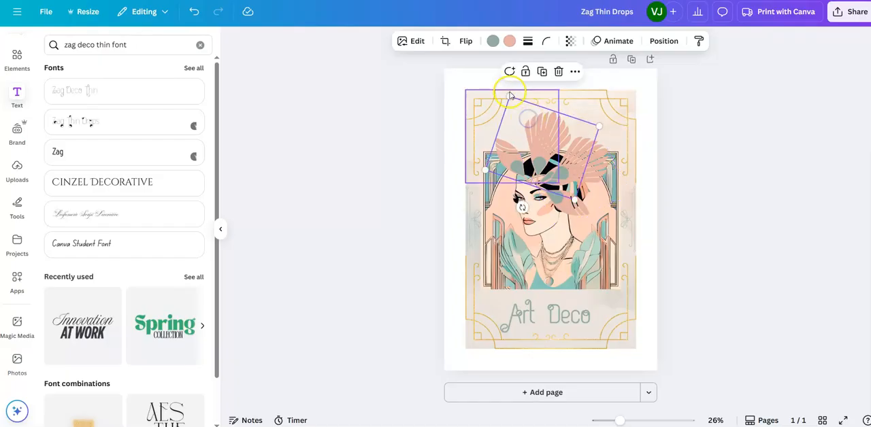
pyautogui.moveTo(509, 96); pyautogui.dragTo(508, 89)
pyautogui.click(770, 272)
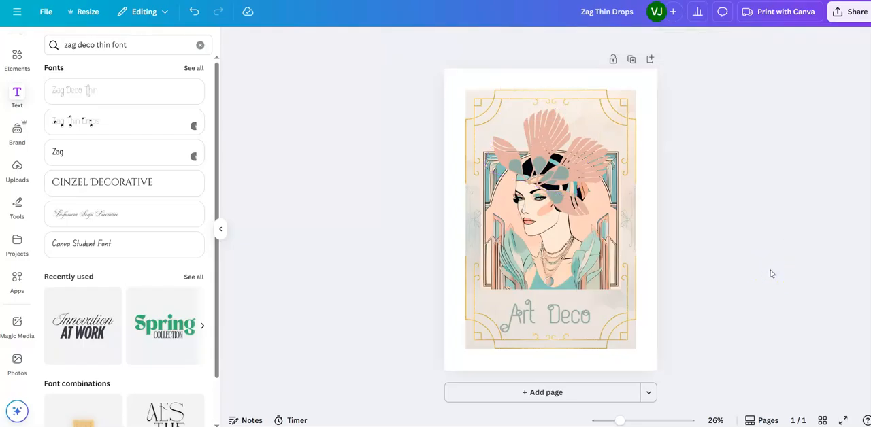
# Step: Nudge the right feather fan and move the left one slightly up to fit both against the headband
pyautogui.moveTo(619, 421); pyautogui.dragTo(638, 421)
pyautogui.click(592, 144)
pyautogui.moveTo(592, 144); pyautogui.dragTo(595, 140)
pyautogui.moveTo(526, 115); pyautogui.dragTo(497, 104)
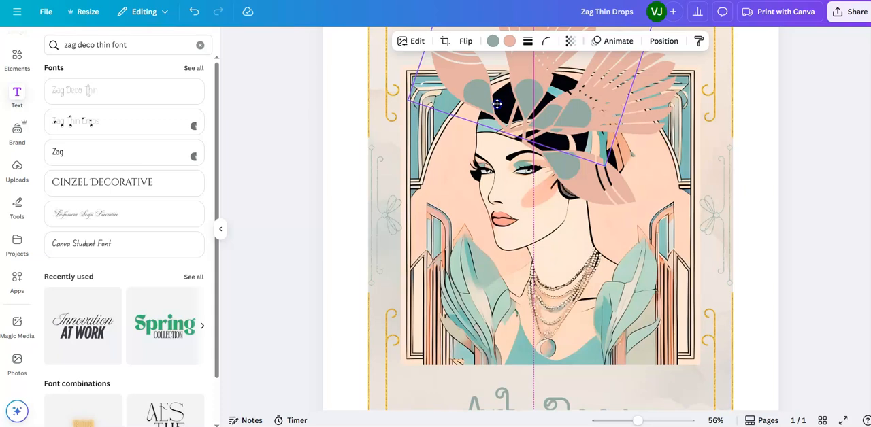
pyautogui.moveTo(497, 103); pyautogui.dragTo(497, 103)
pyautogui.click(847, 353)
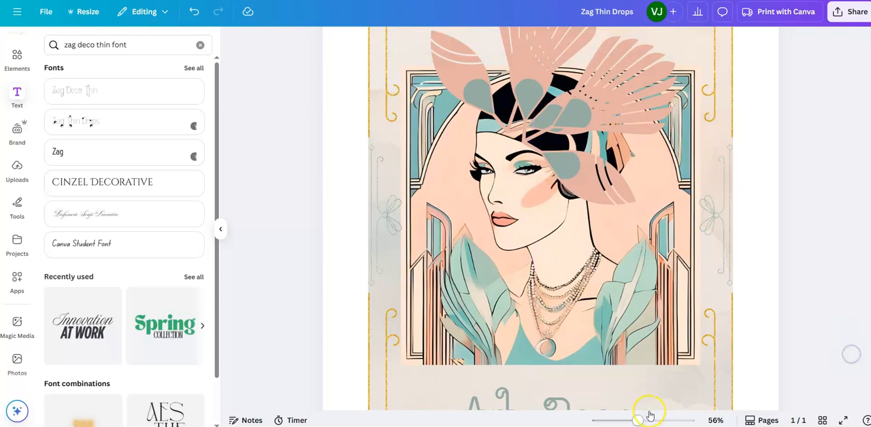
# Step: Move the left feather fan slightly back down on the woman's head
pyautogui.moveTo(637, 418); pyautogui.dragTo(626, 419)
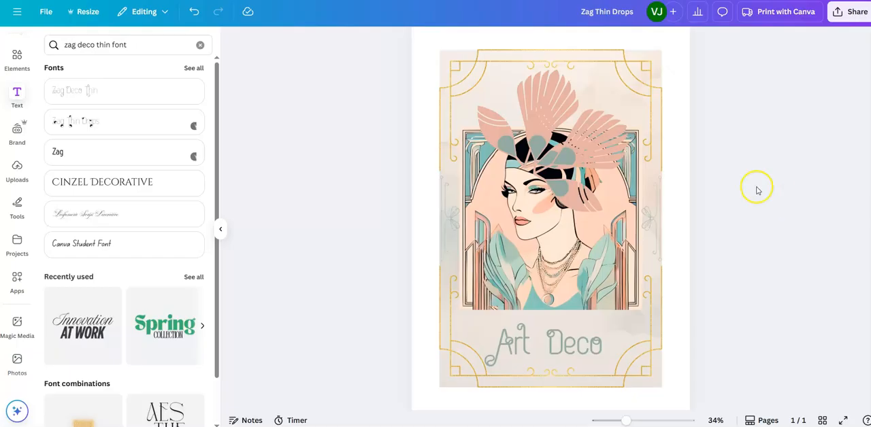
pyautogui.click(517, 155)
pyautogui.moveTo(517, 155); pyautogui.dragTo(517, 156)
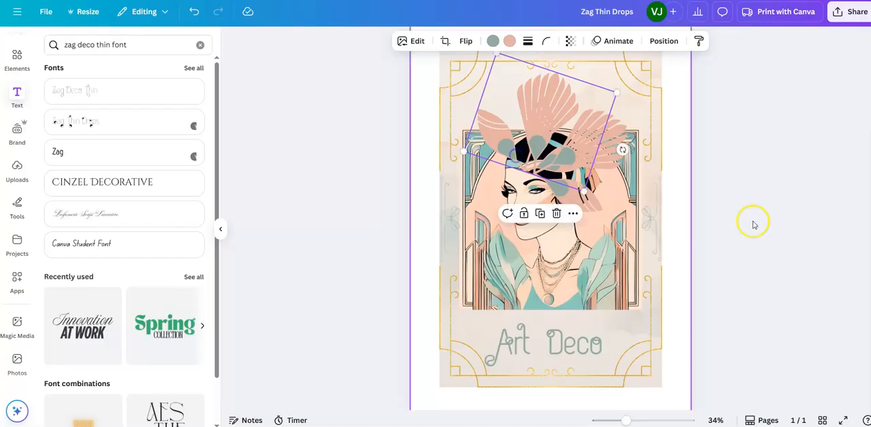
pyautogui.click(826, 275)
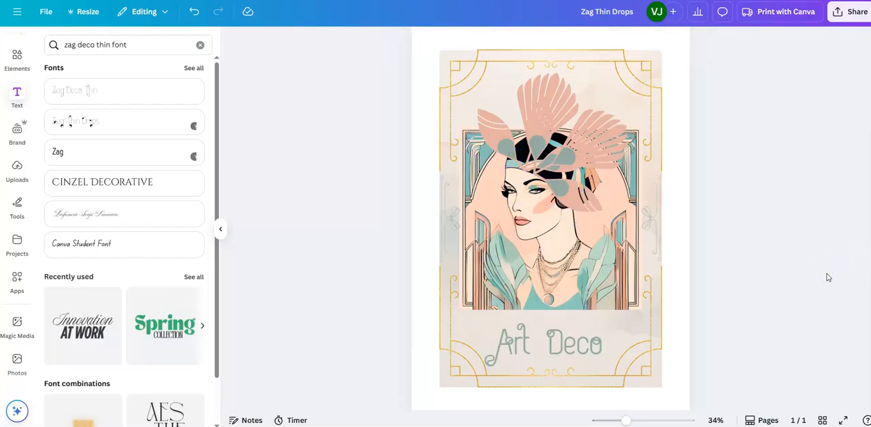